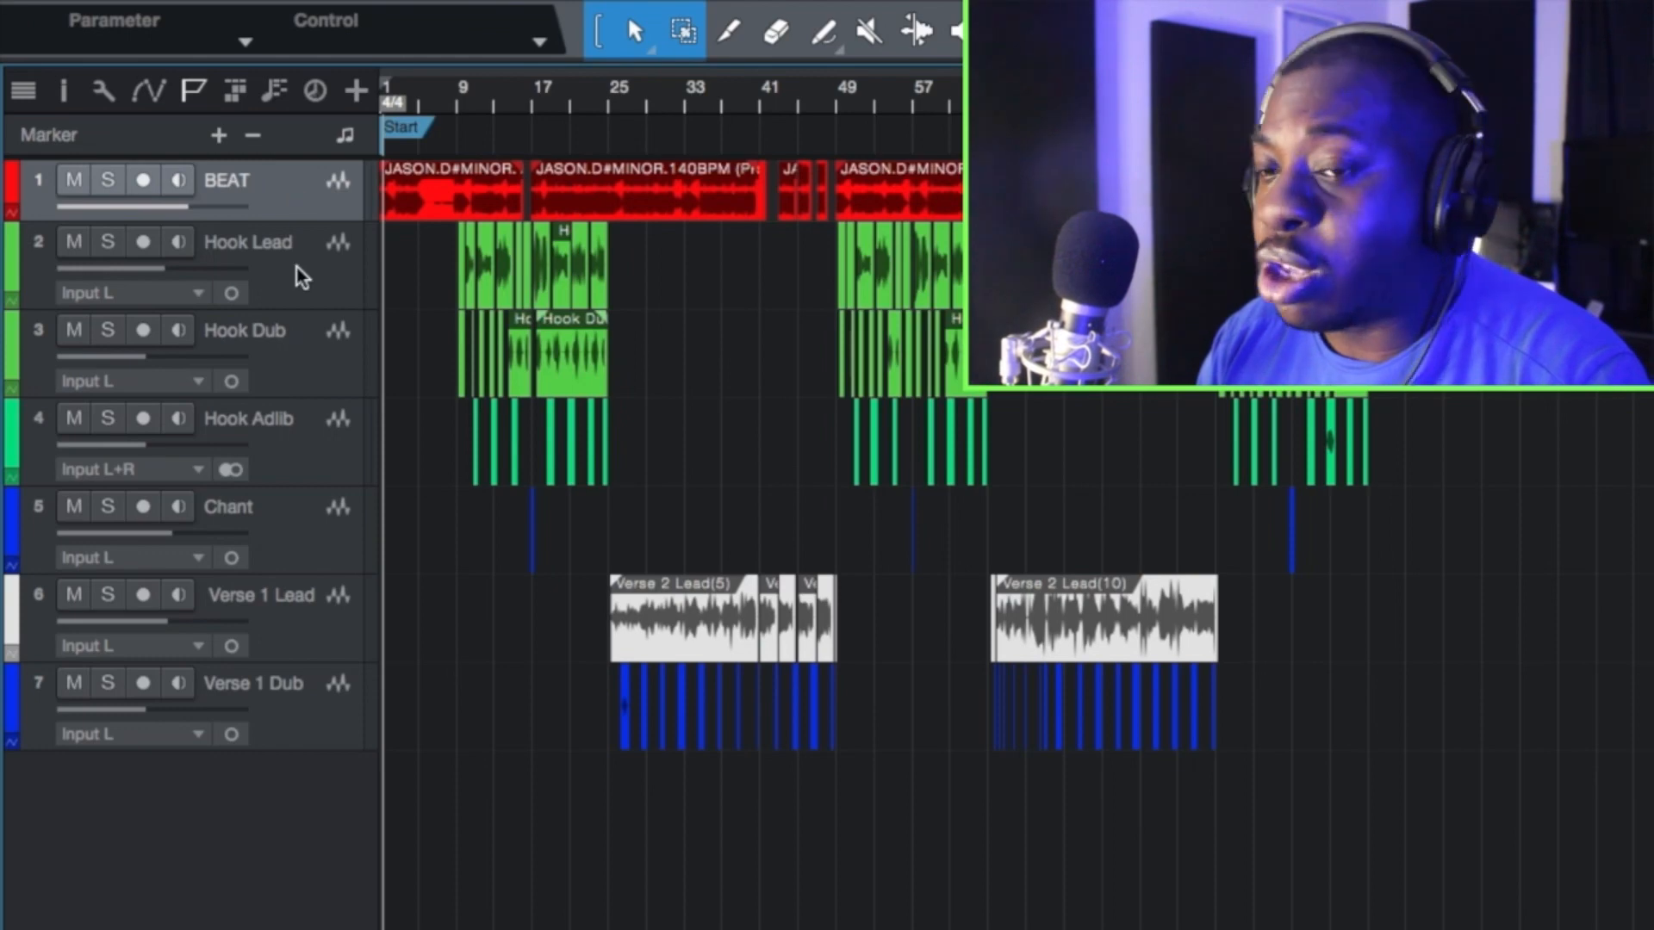
- Go through the Hook Lead, Hook Dub, Hook Adlib, Verse 1 Lead and Verse 1 Dub tracks one by one
click(296, 267)
click(313, 348)
click(281, 441)
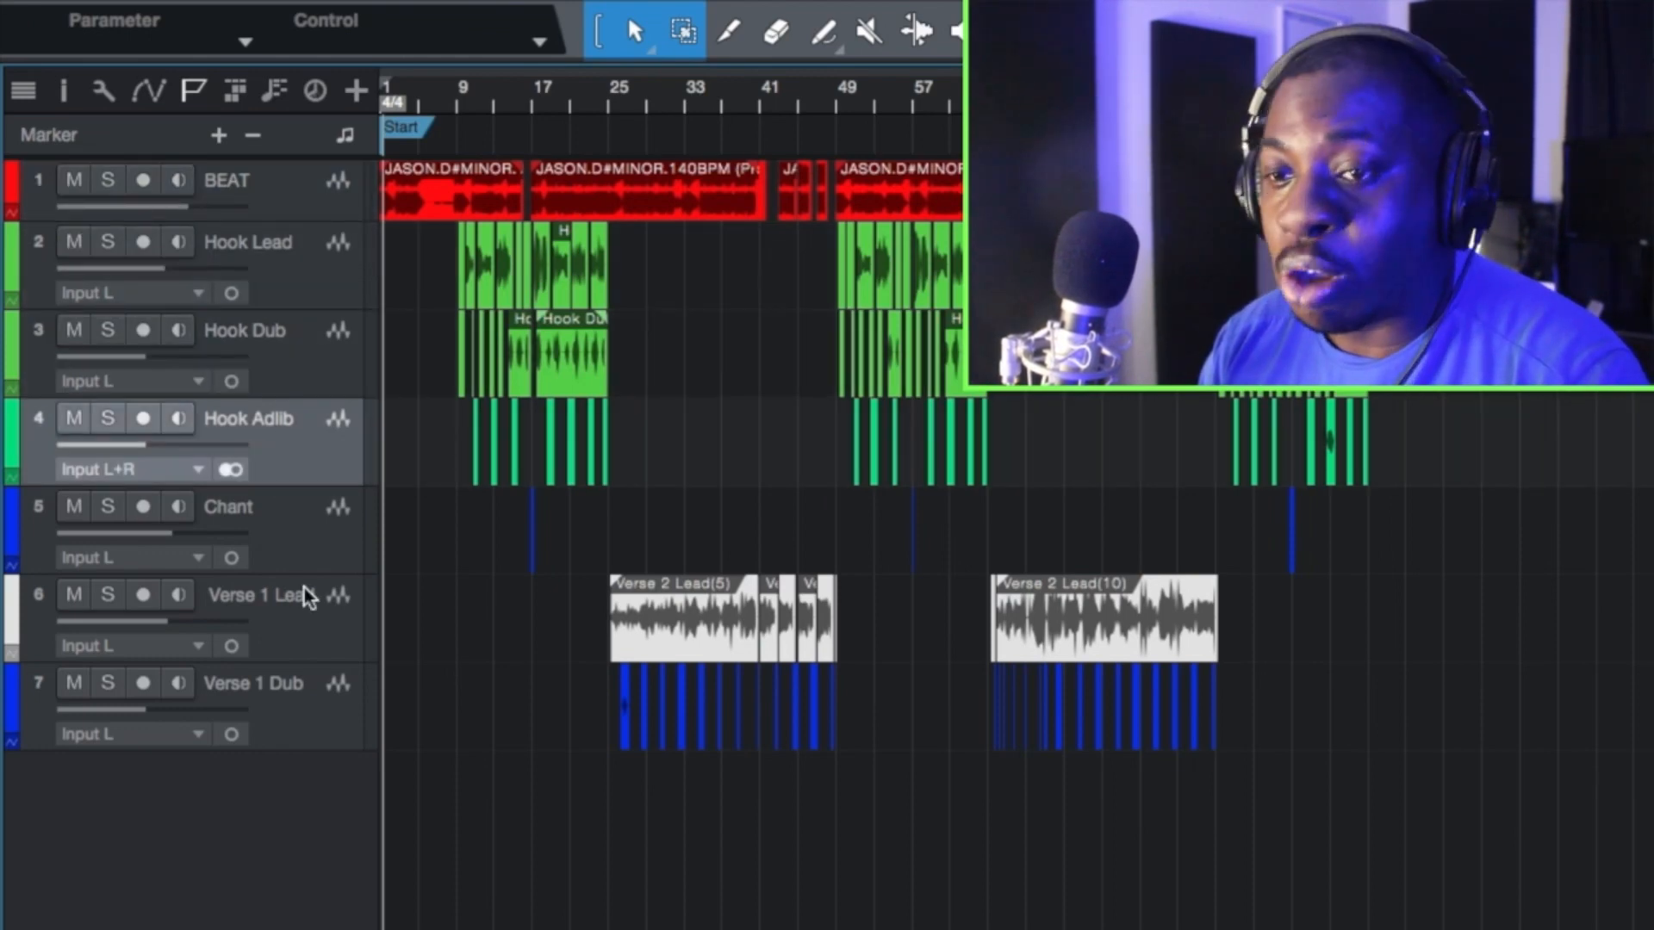
click(303, 610)
click(324, 685)
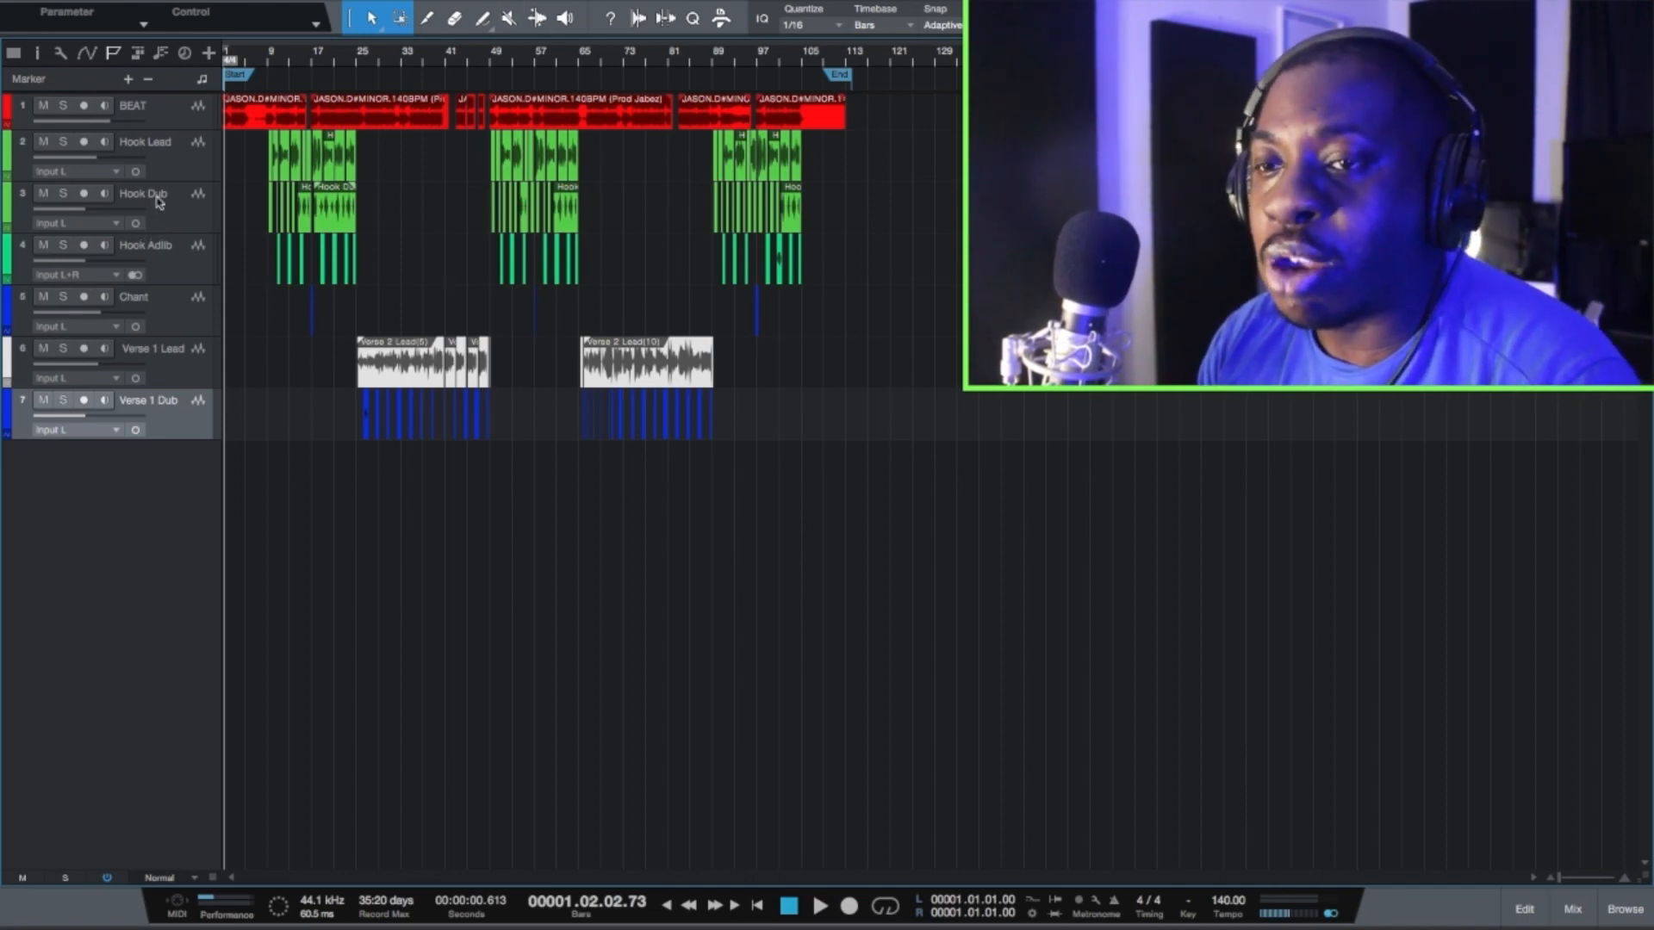
- Examine the hook and verse clips along the timeline, up close and across the whole arrangement
click(169, 162)
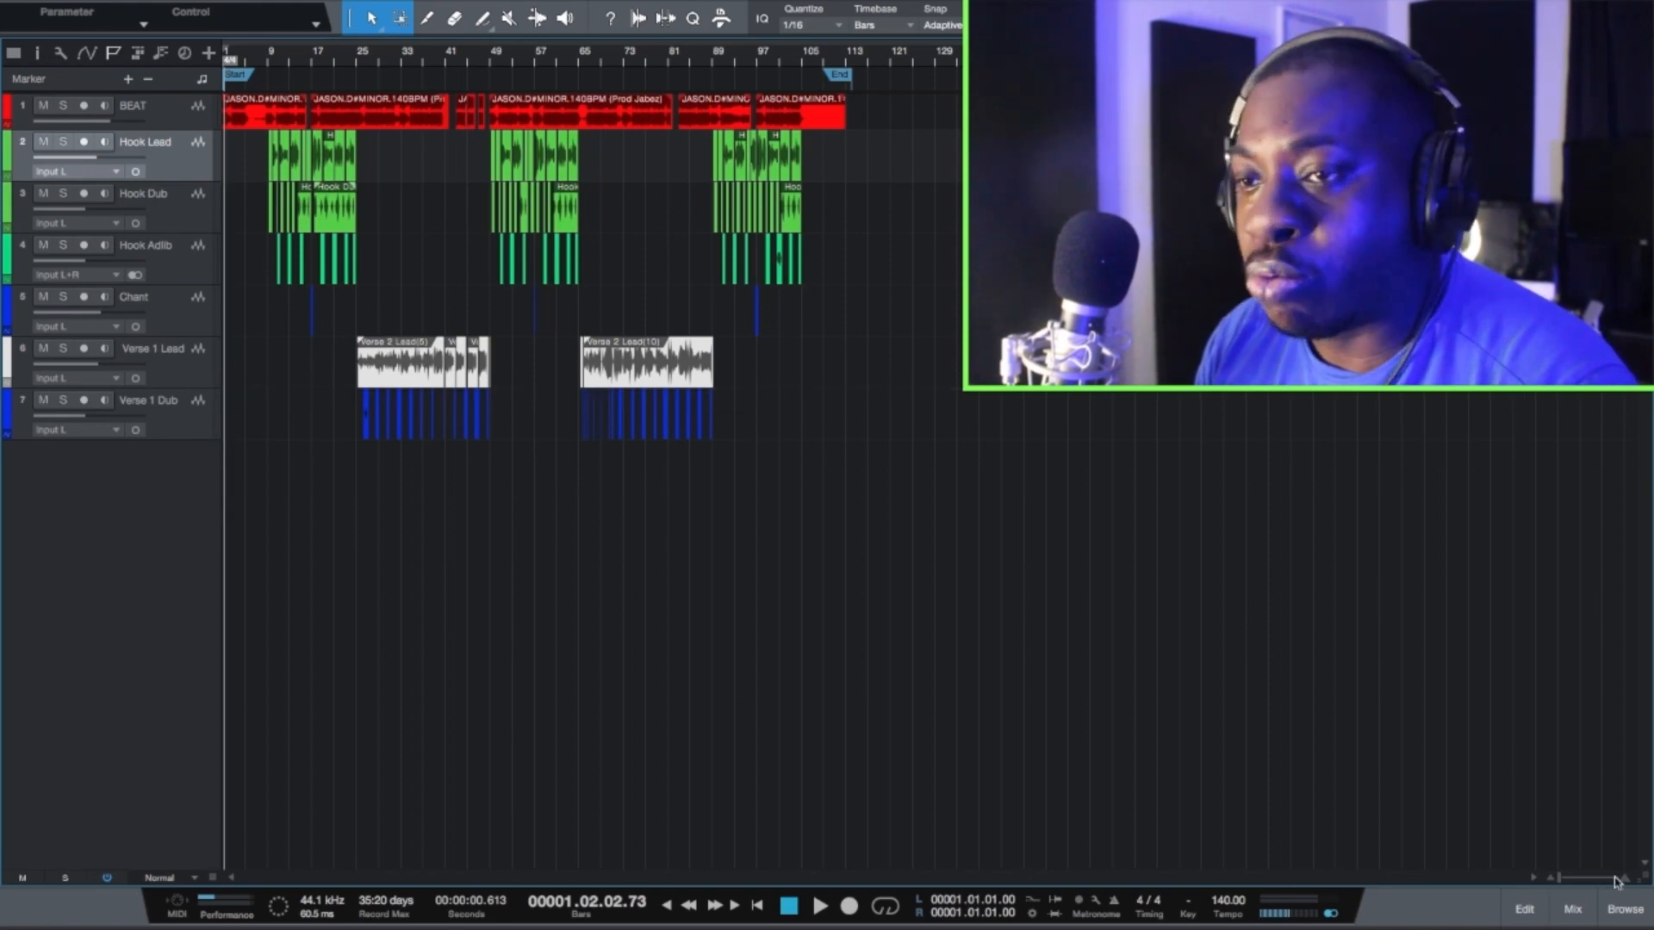
drag(1560, 879, 1568, 880)
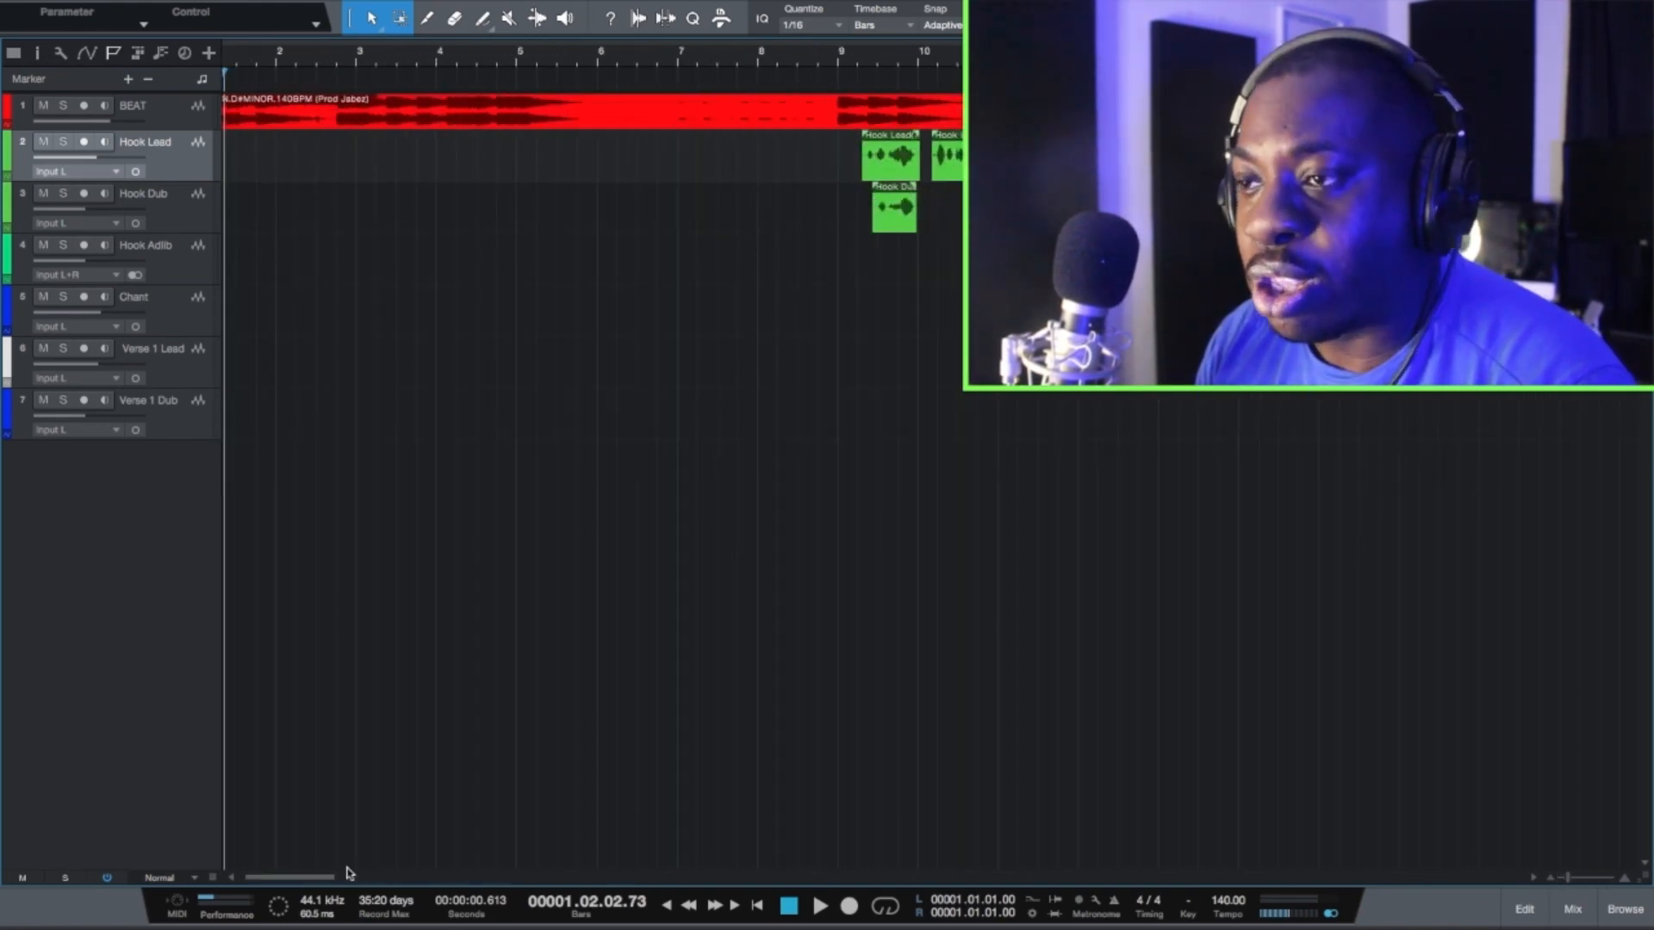
drag(307, 876, 427, 896)
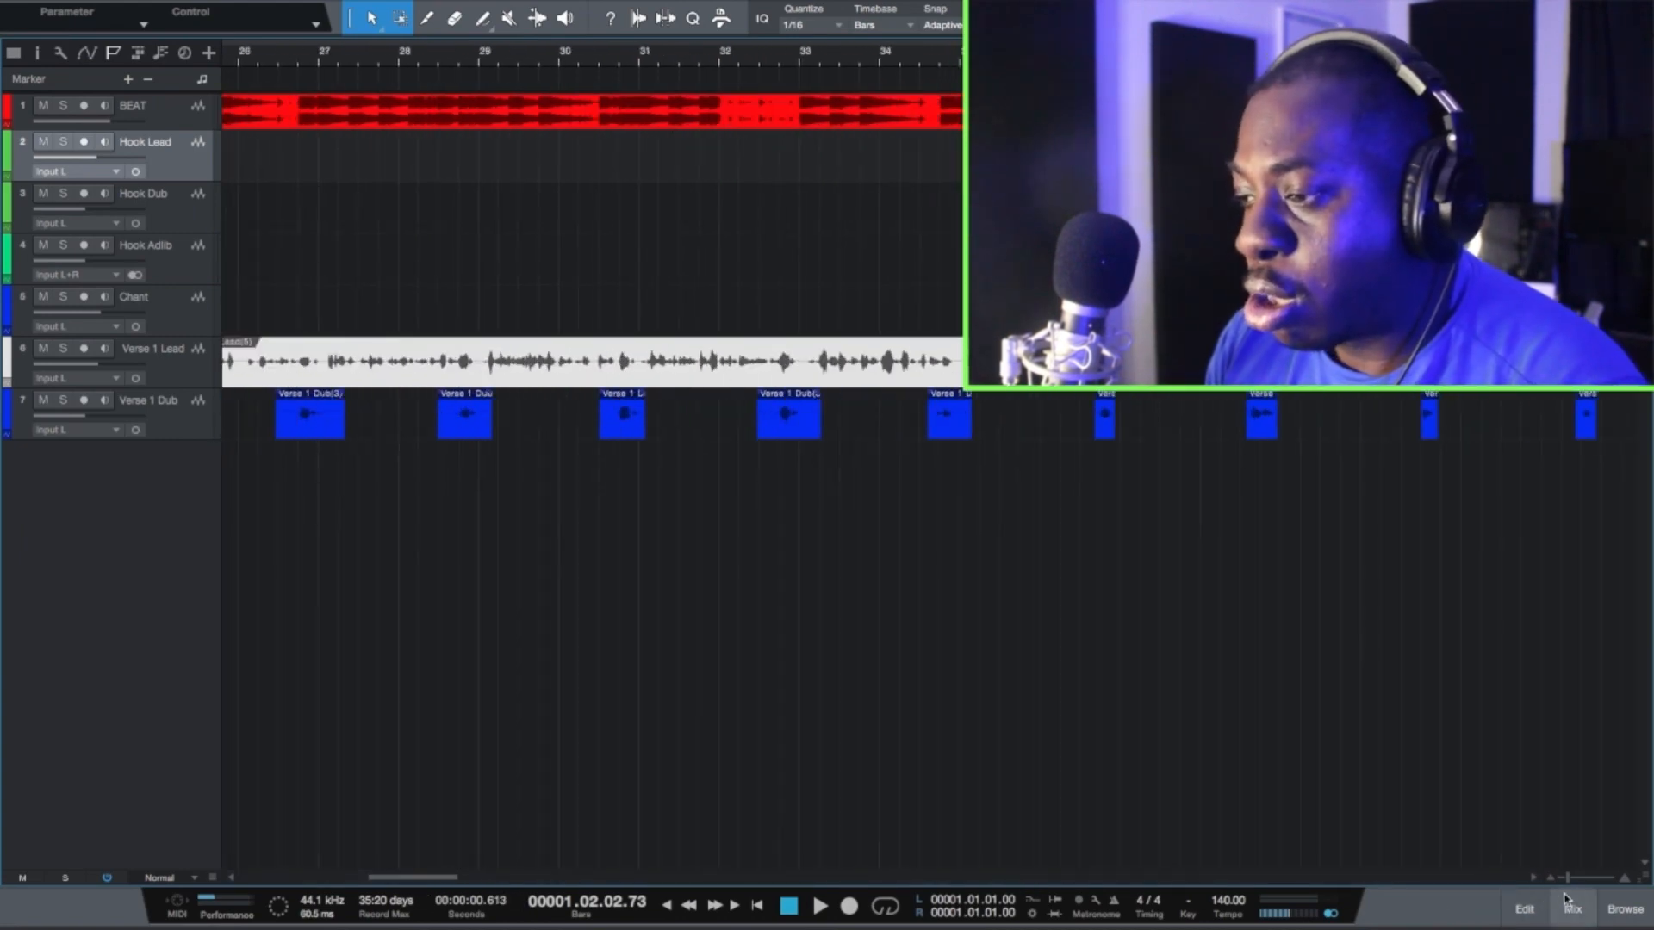
drag(1569, 879, 1558, 878)
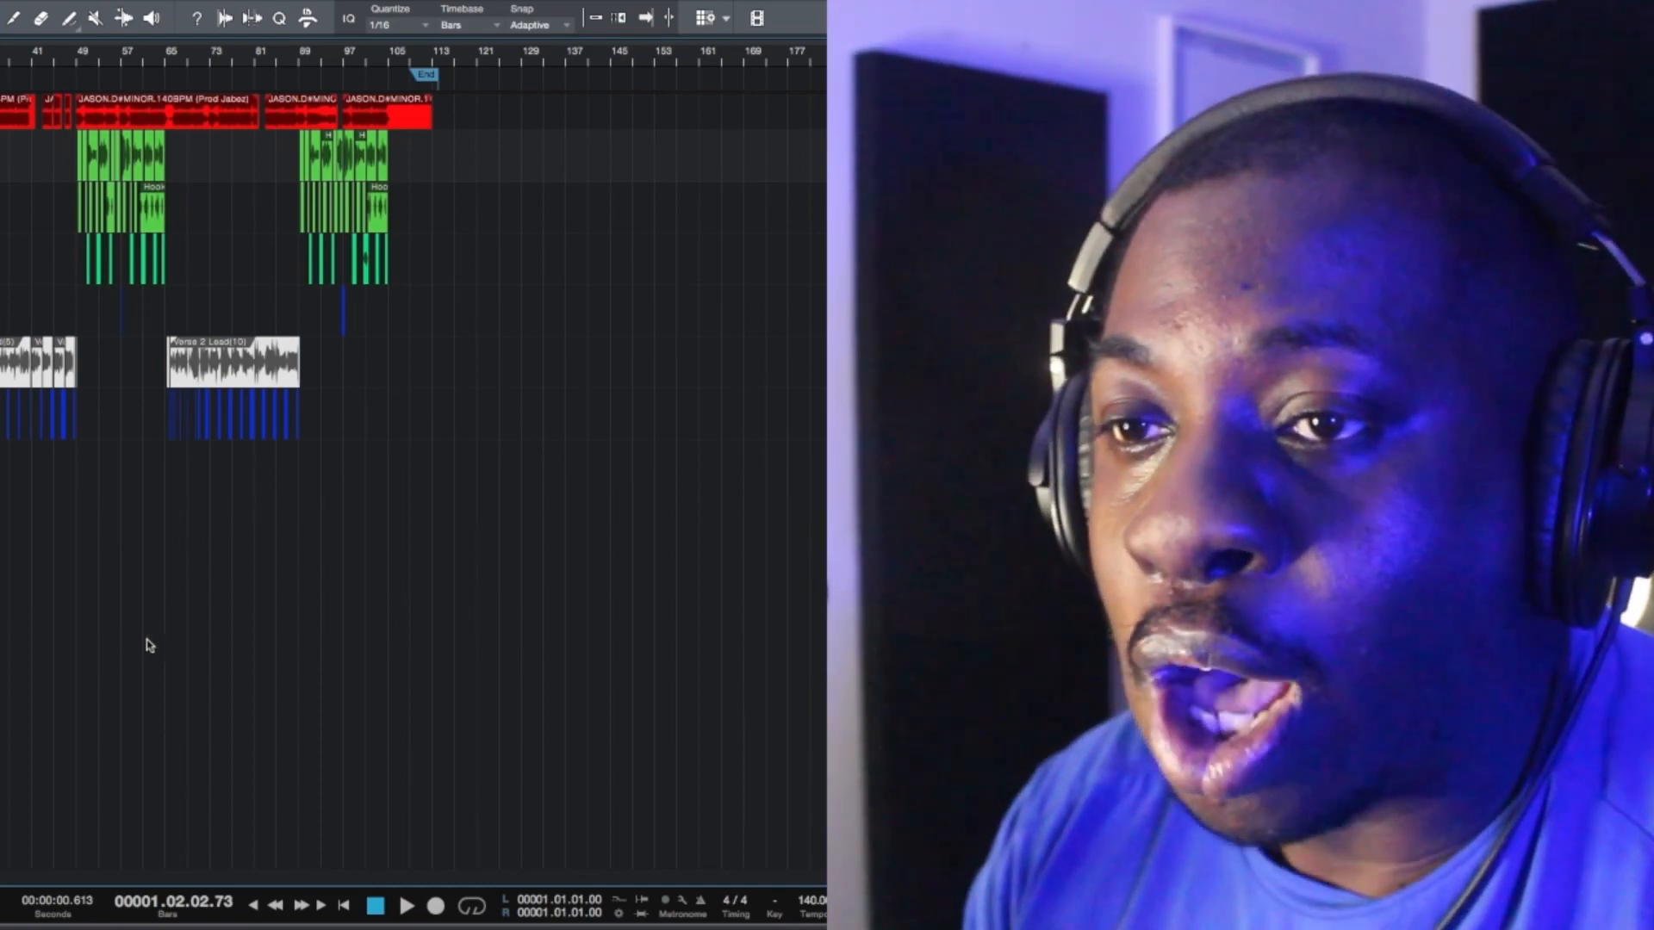
drag(26, 293, 491, 285)
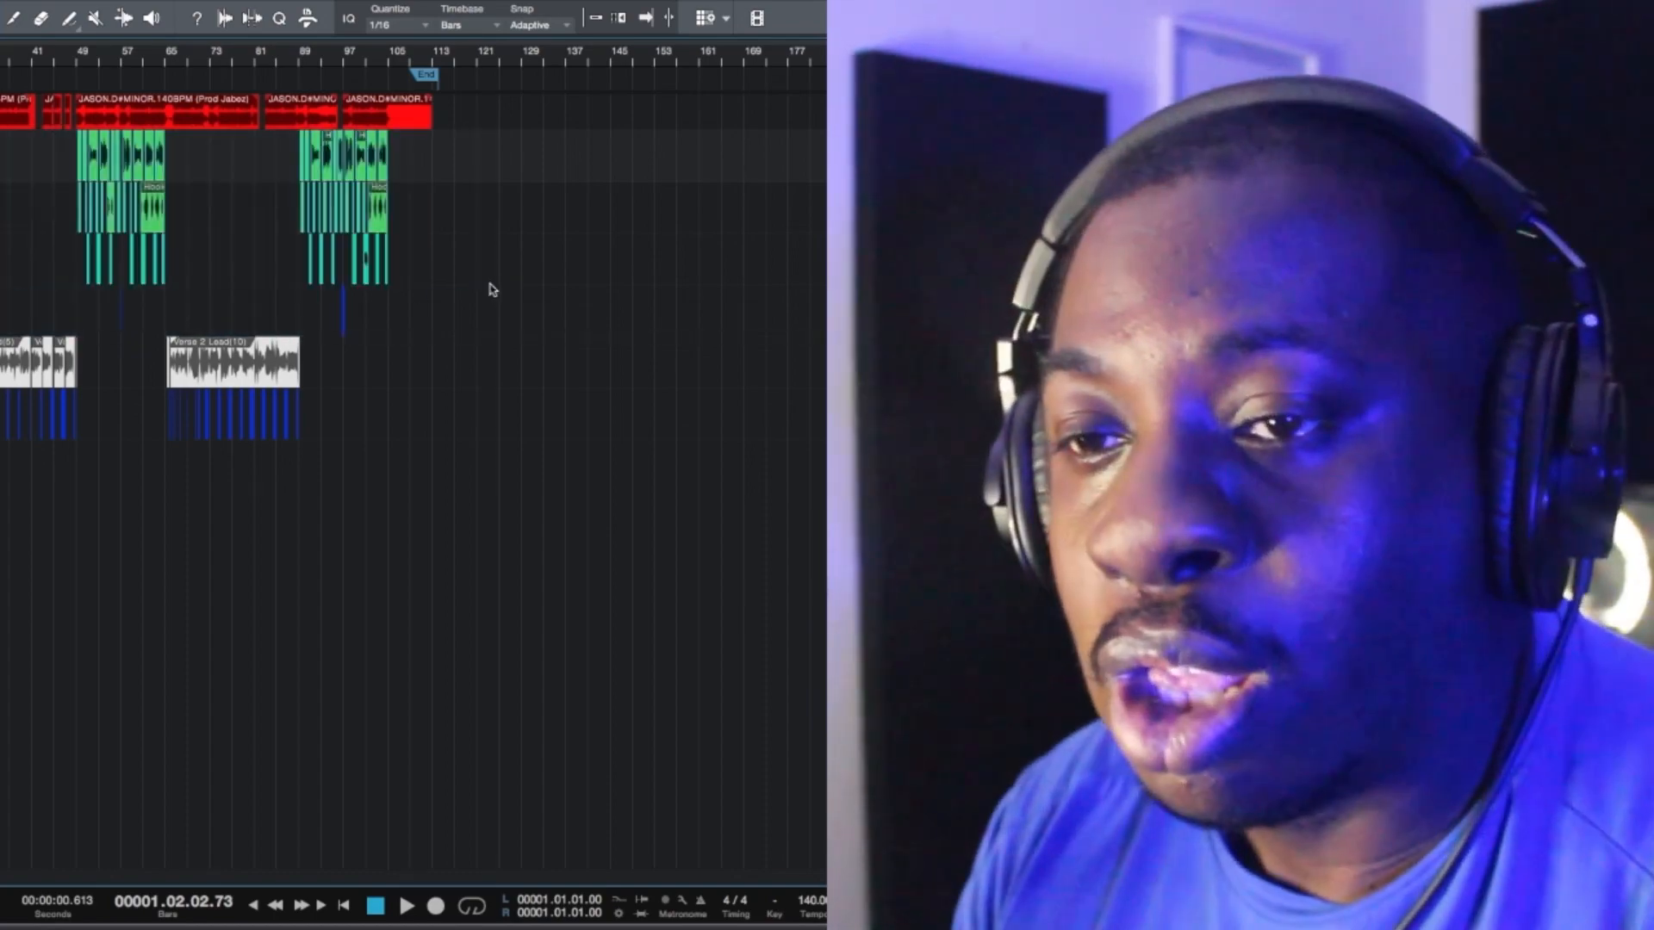
click(492, 289)
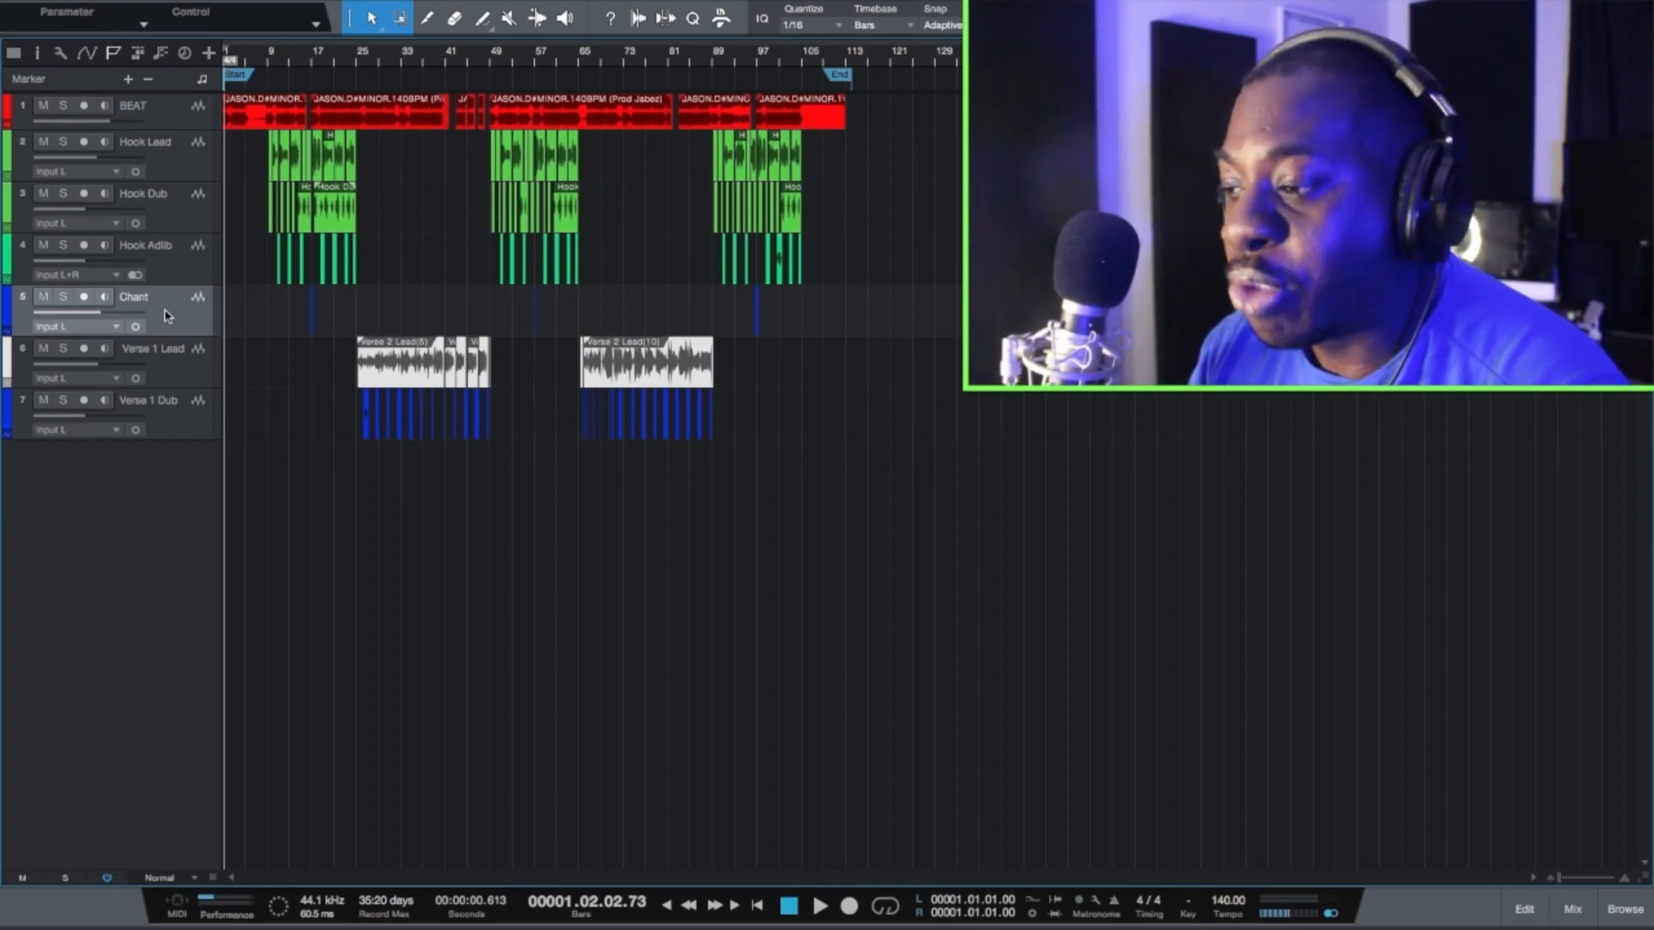
- Select all mixer channels from BEAT to Distortion and bypass their insert effects
click(1573, 909)
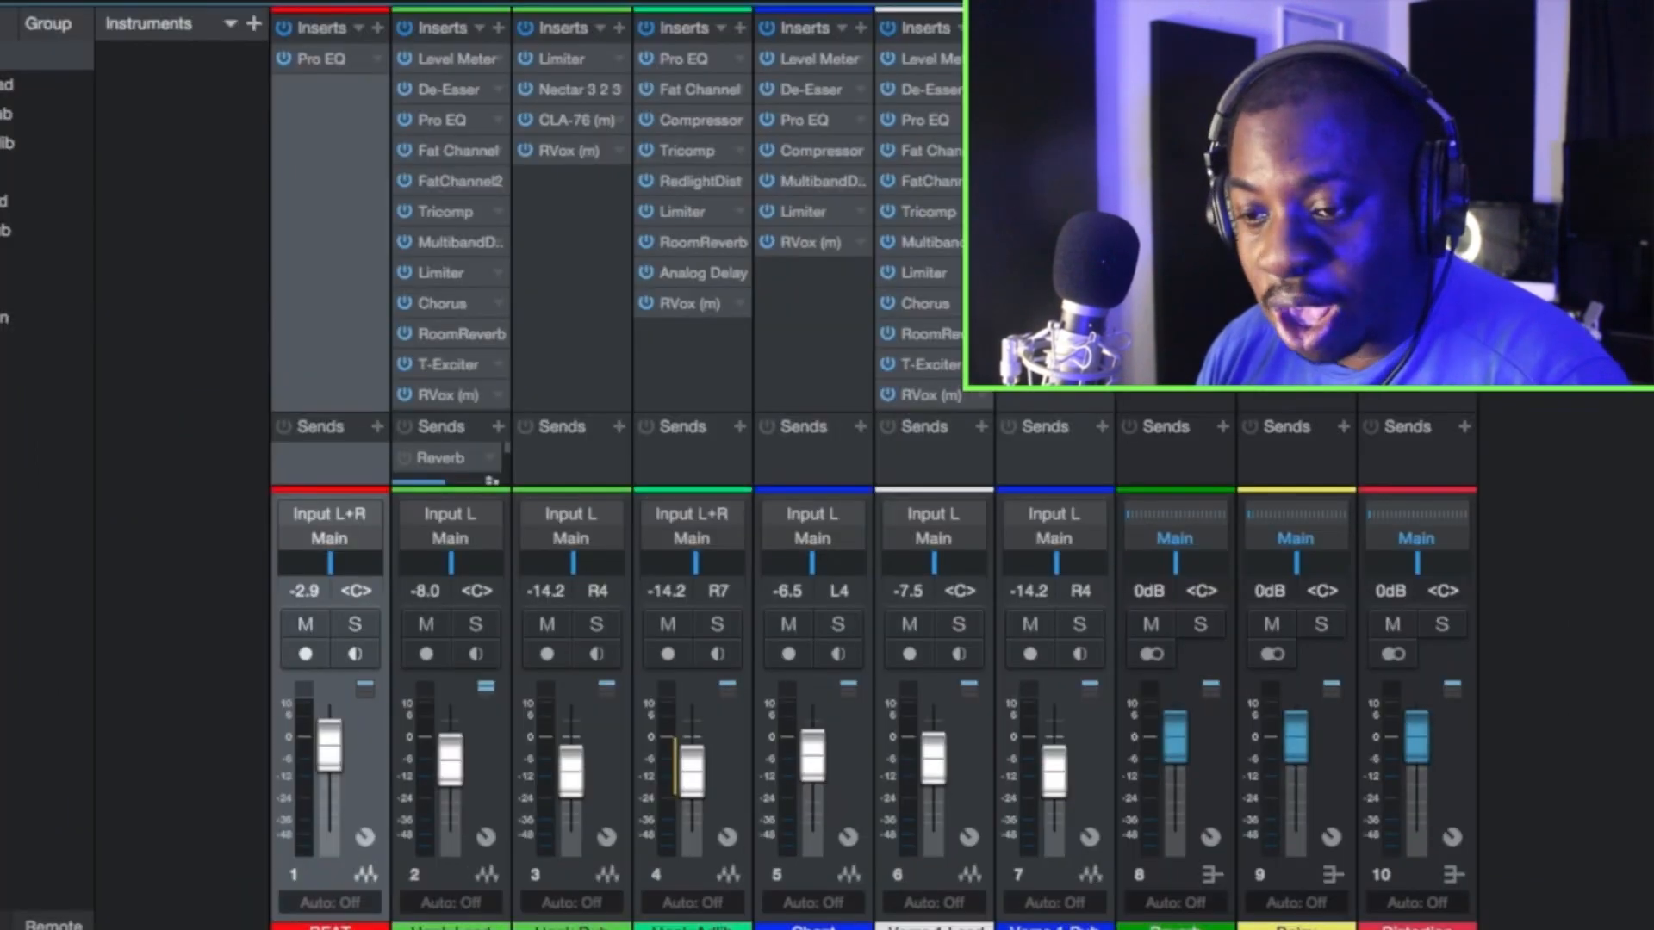
shift+click(469, 927)
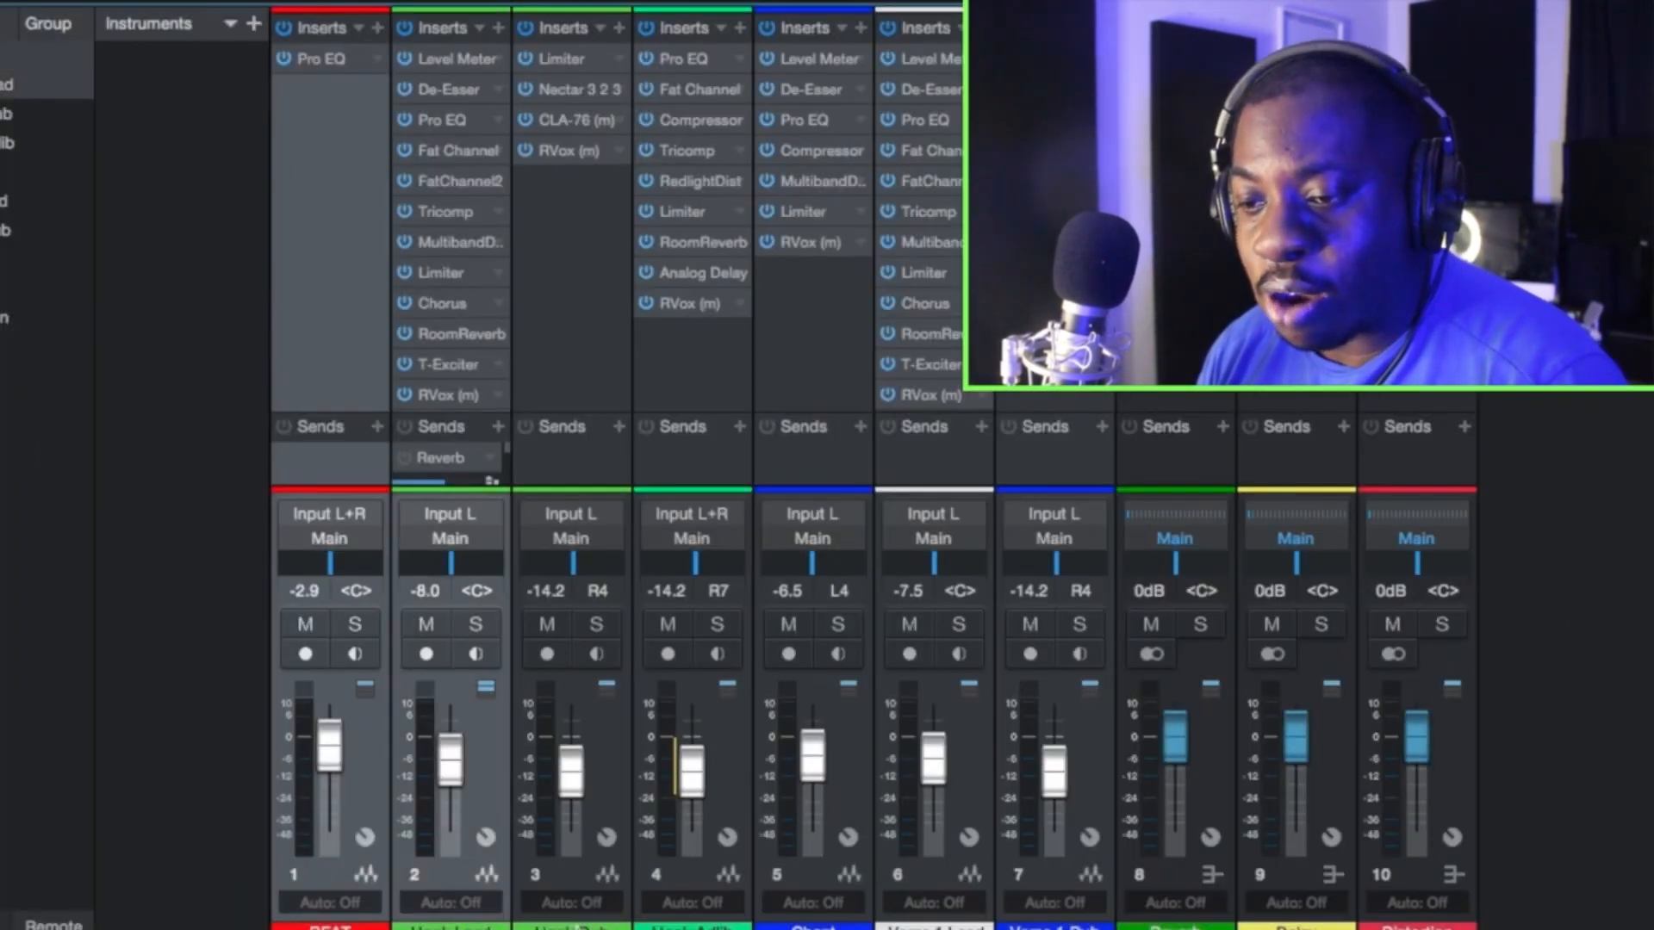
shift+click(577, 927)
shift+click(696, 927)
shift+click(817, 928)
shift+click(937, 927)
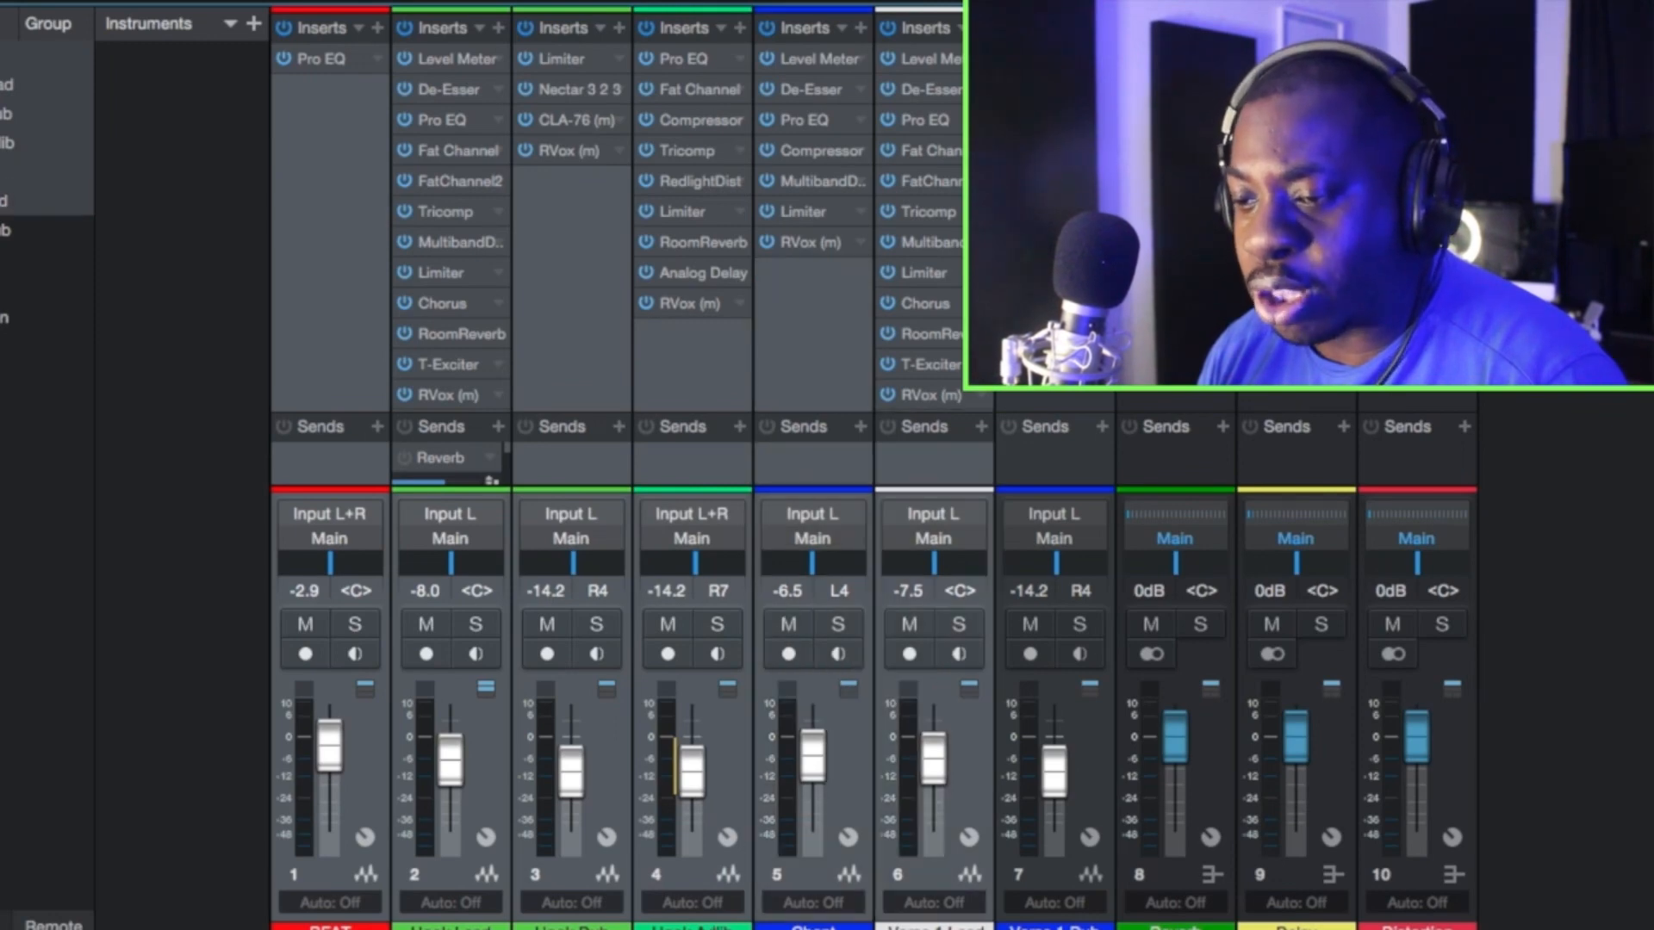
shift+click(1058, 928)
shift+click(1179, 928)
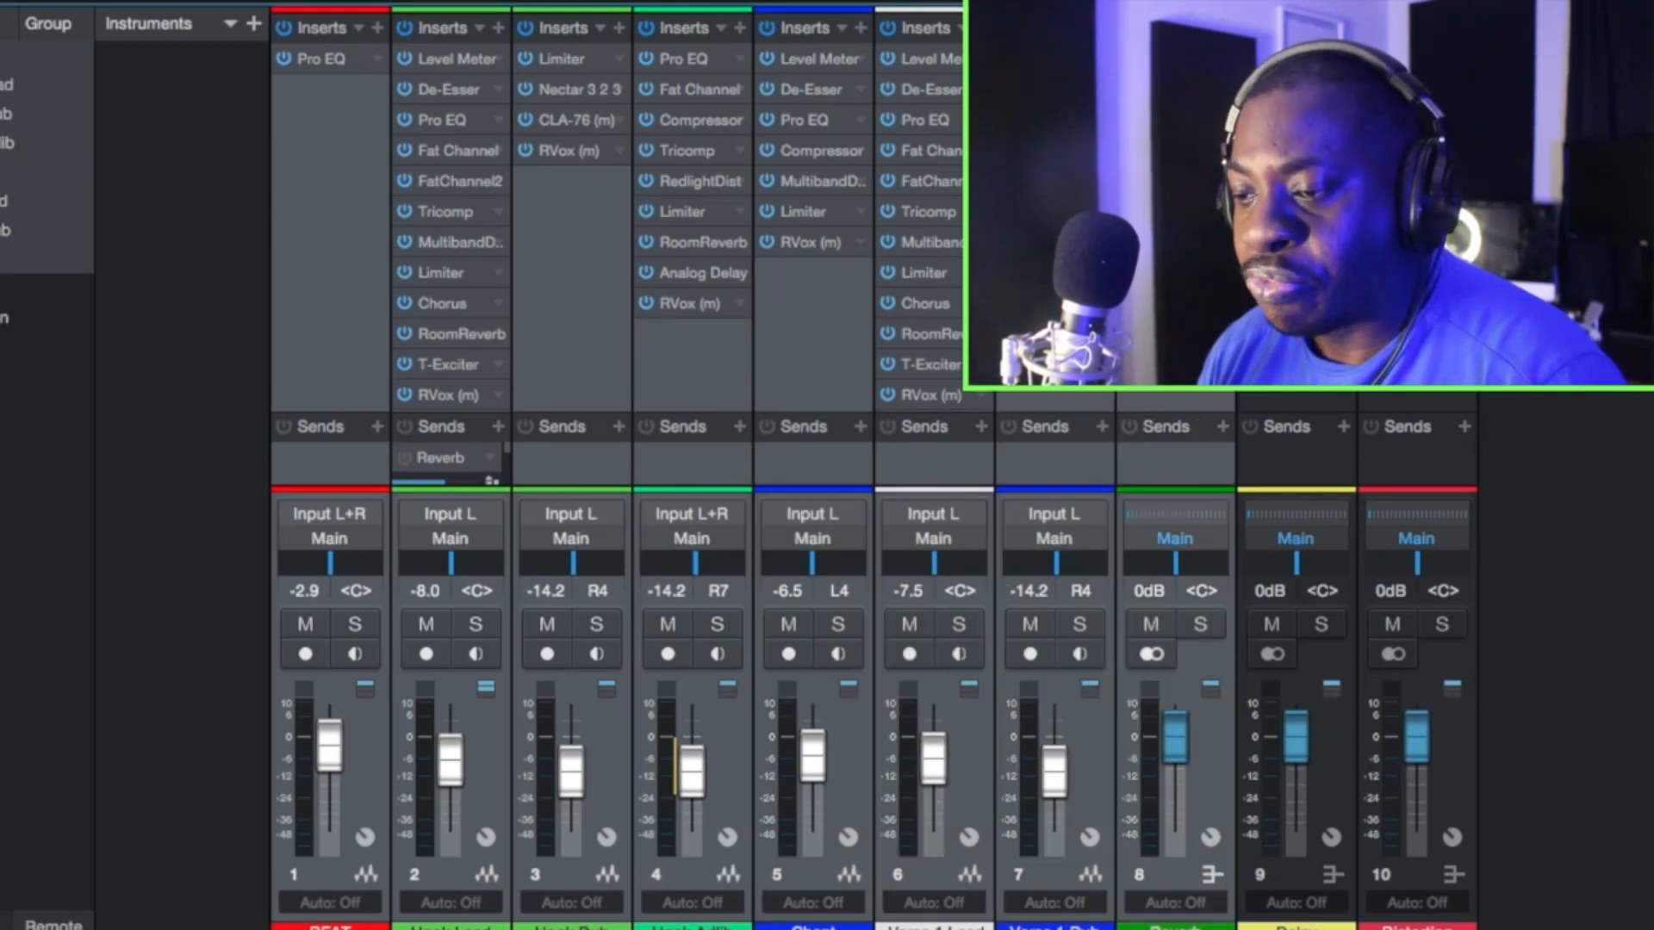
shift+click(1299, 928)
shift+click(1419, 928)
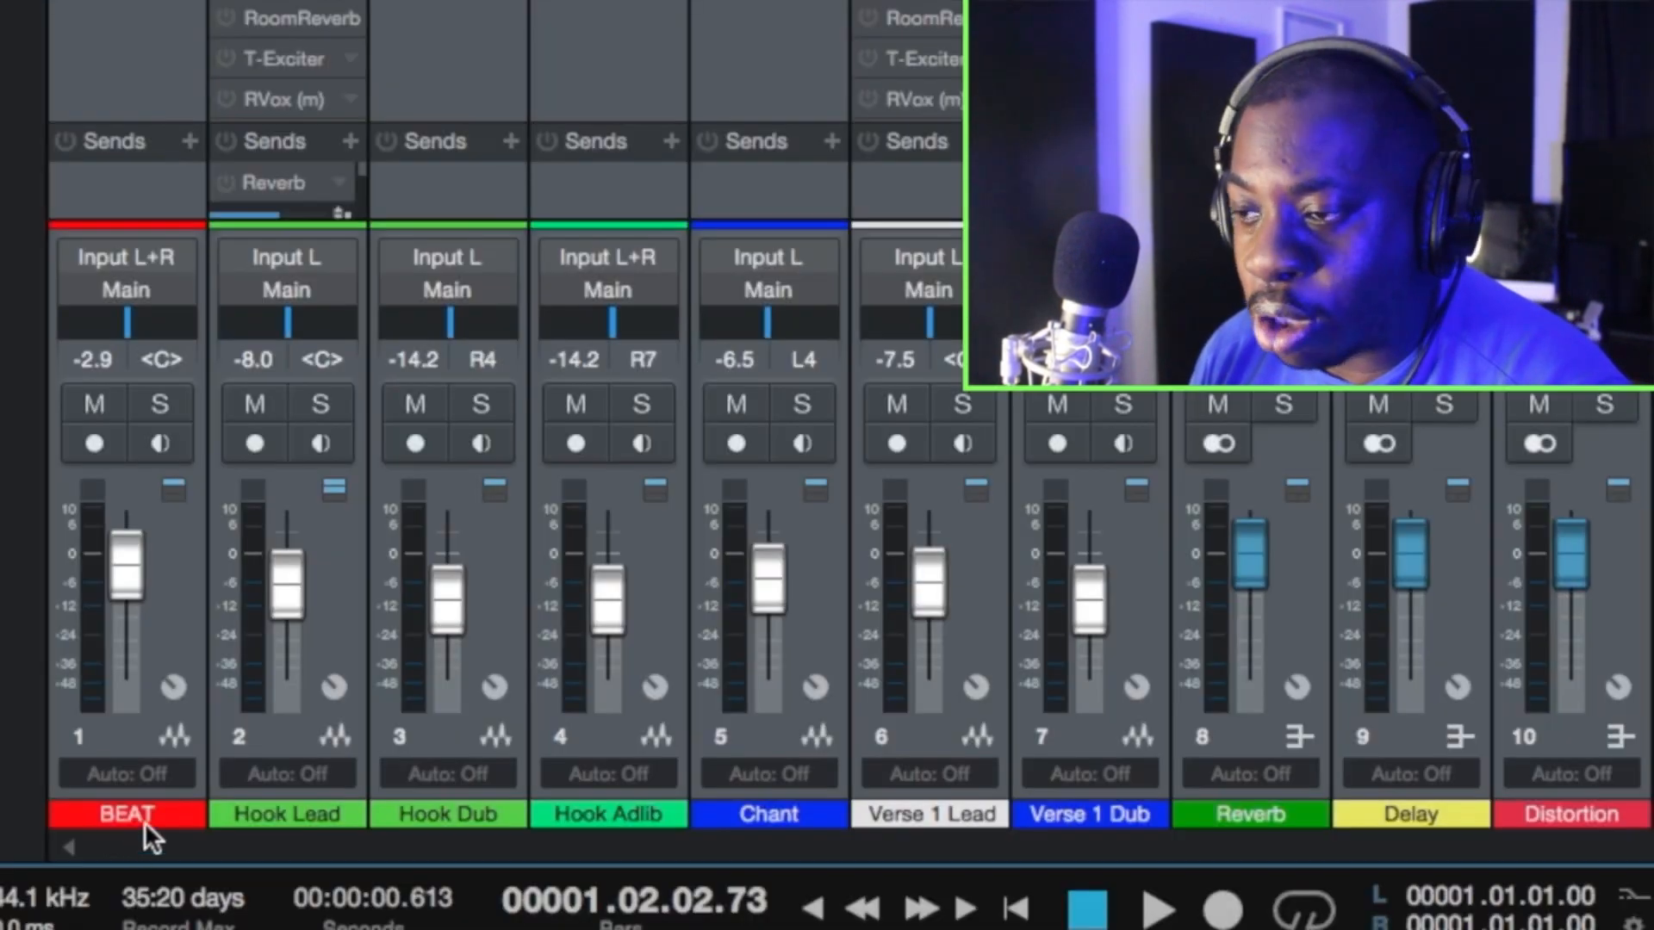
click(143, 821)
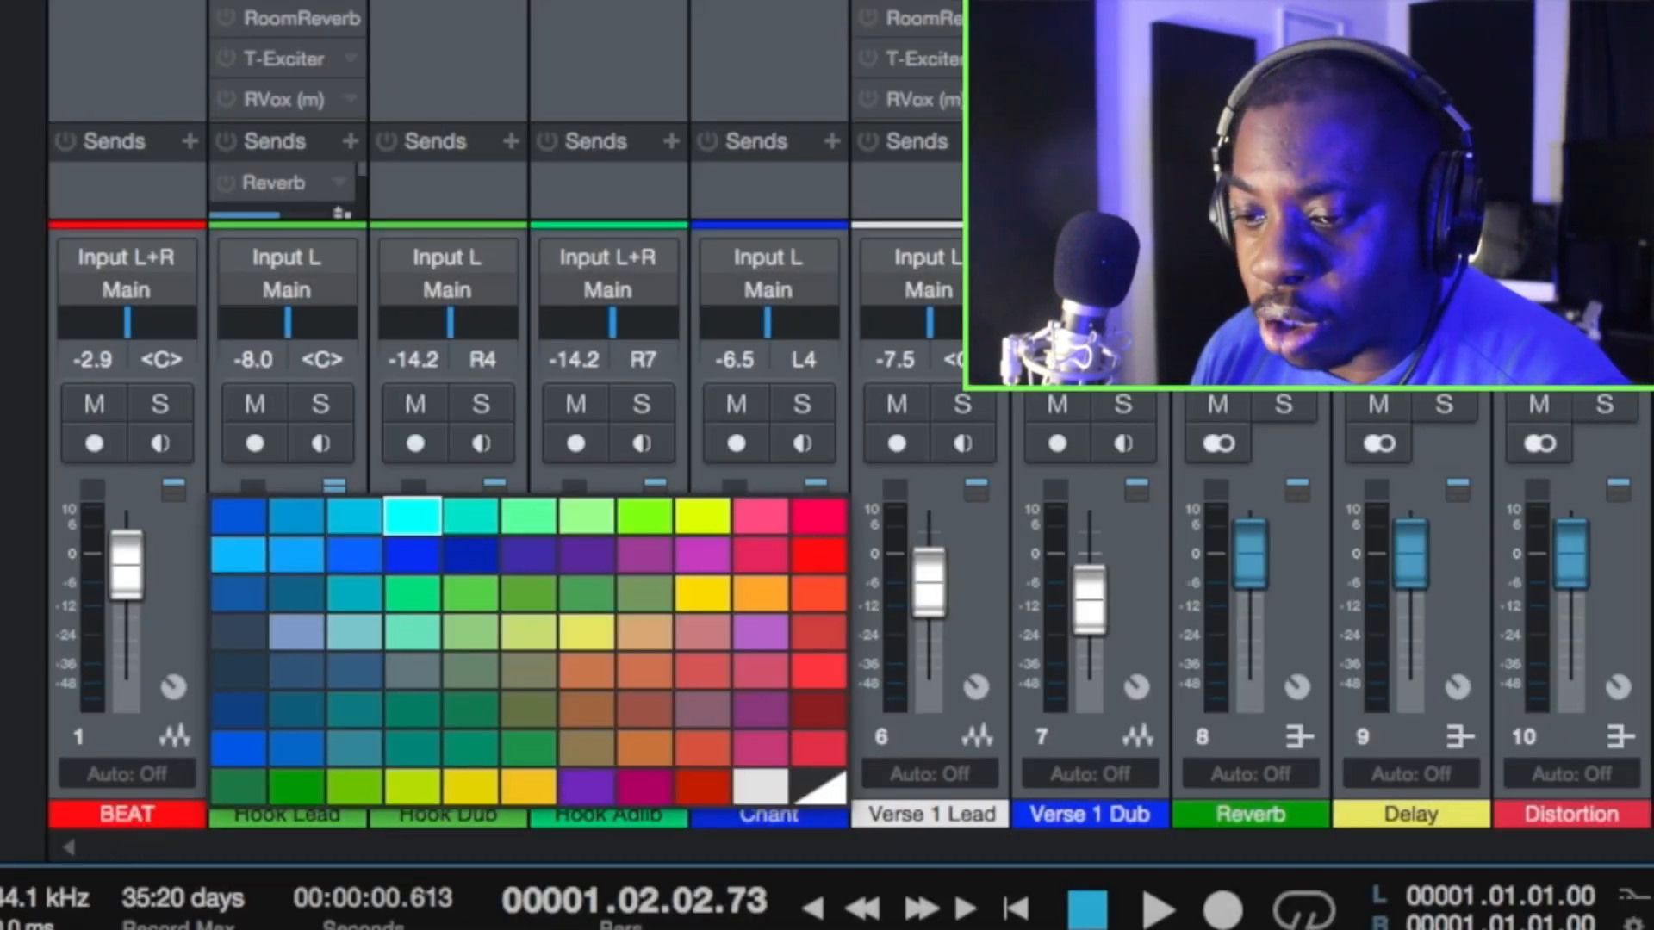
click(274, 727)
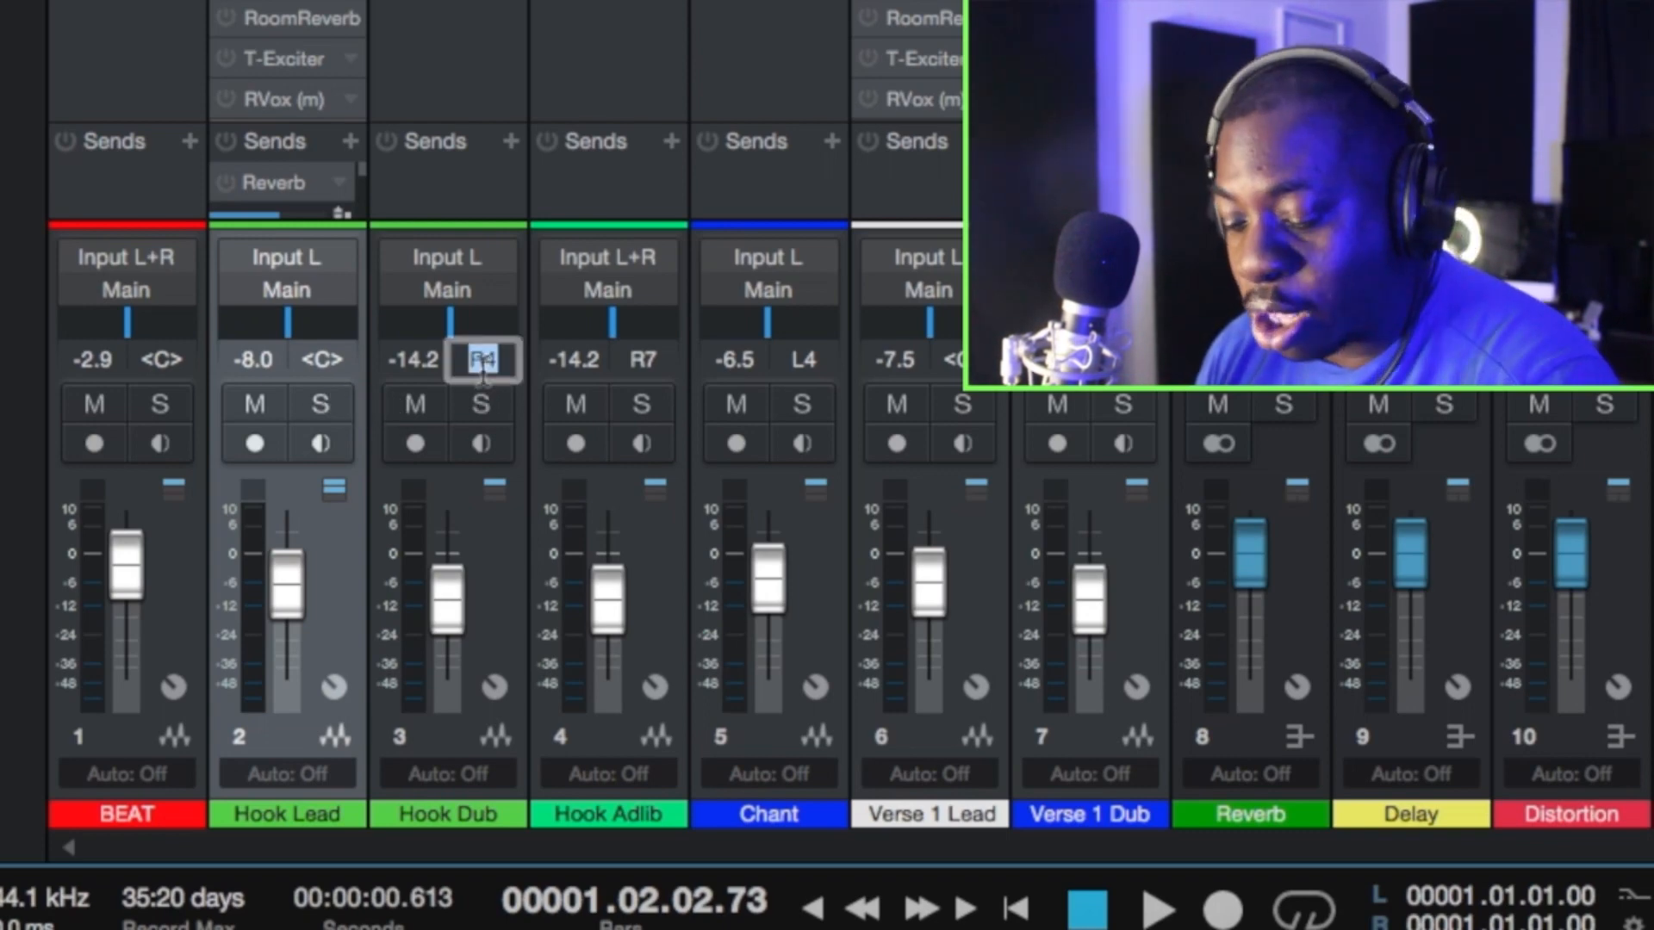
- Pan the Hook Dub and Hook Adlib channels to center (C)
text(c)
key(Return)
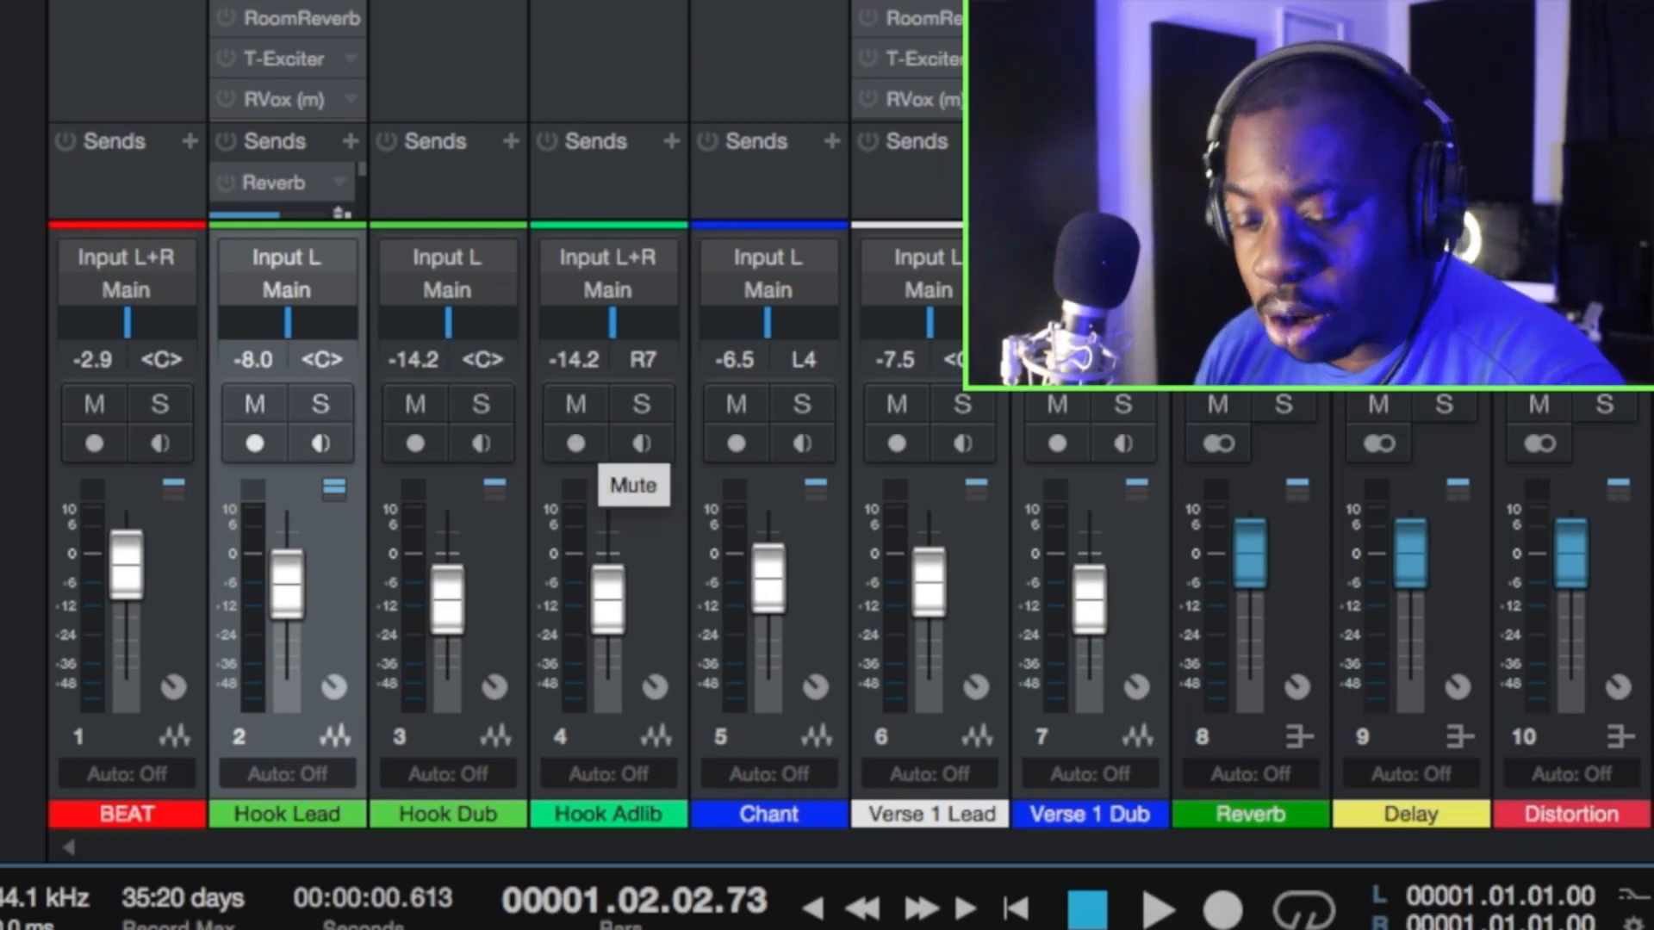
double_click(642, 360)
text(c)
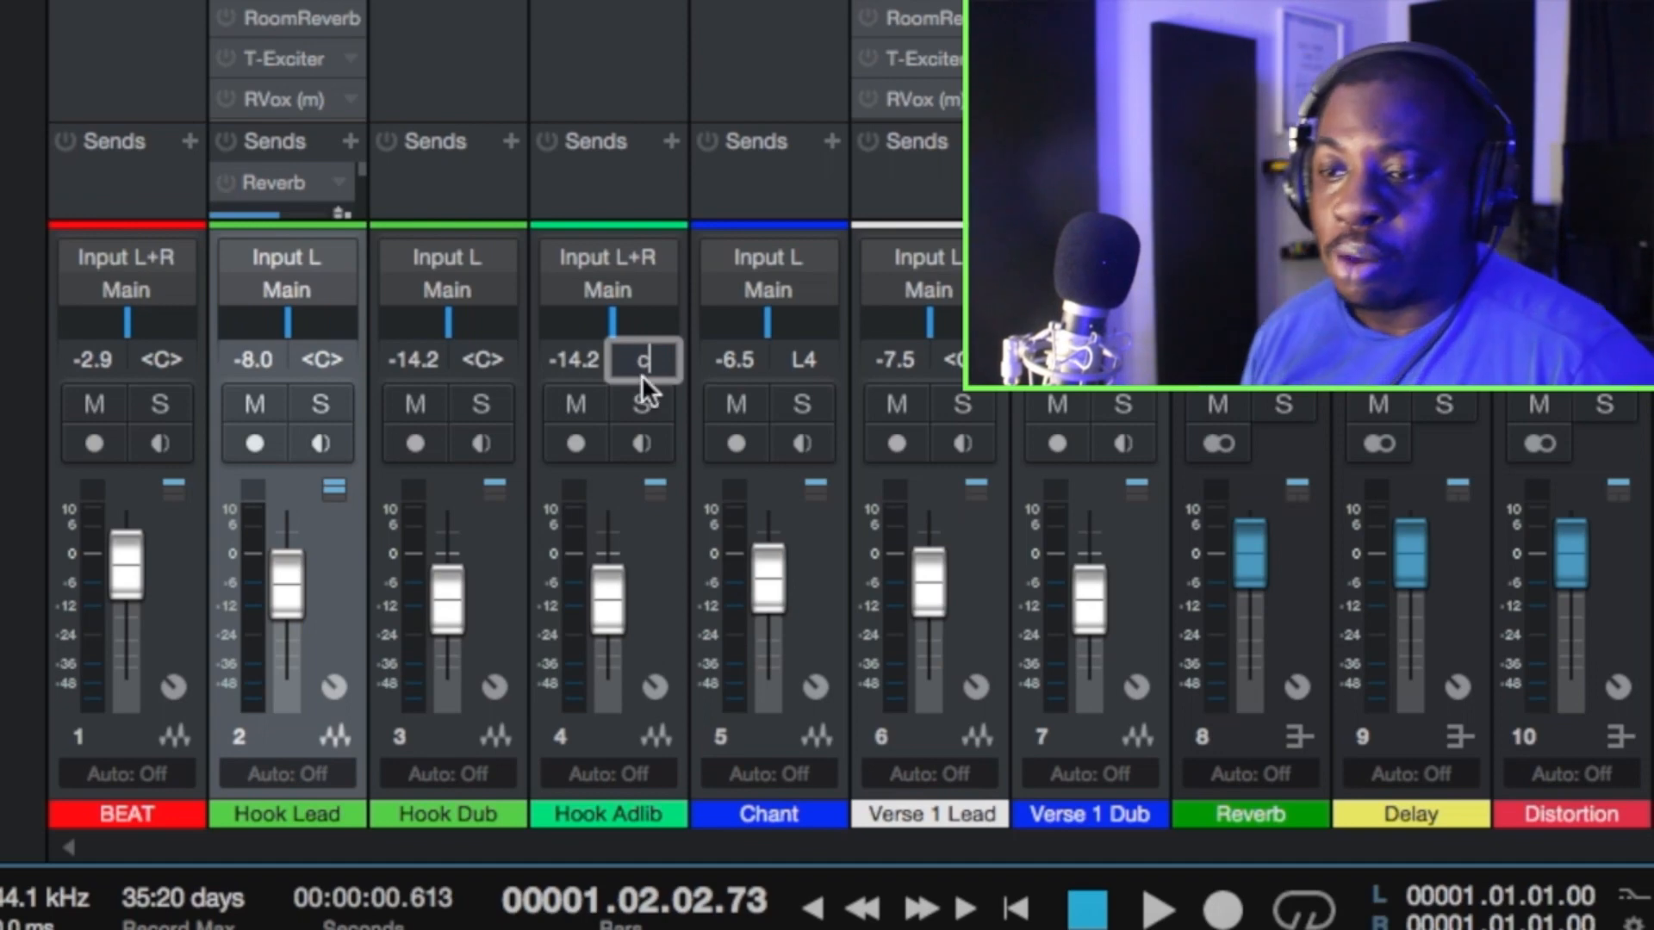
key(Return)
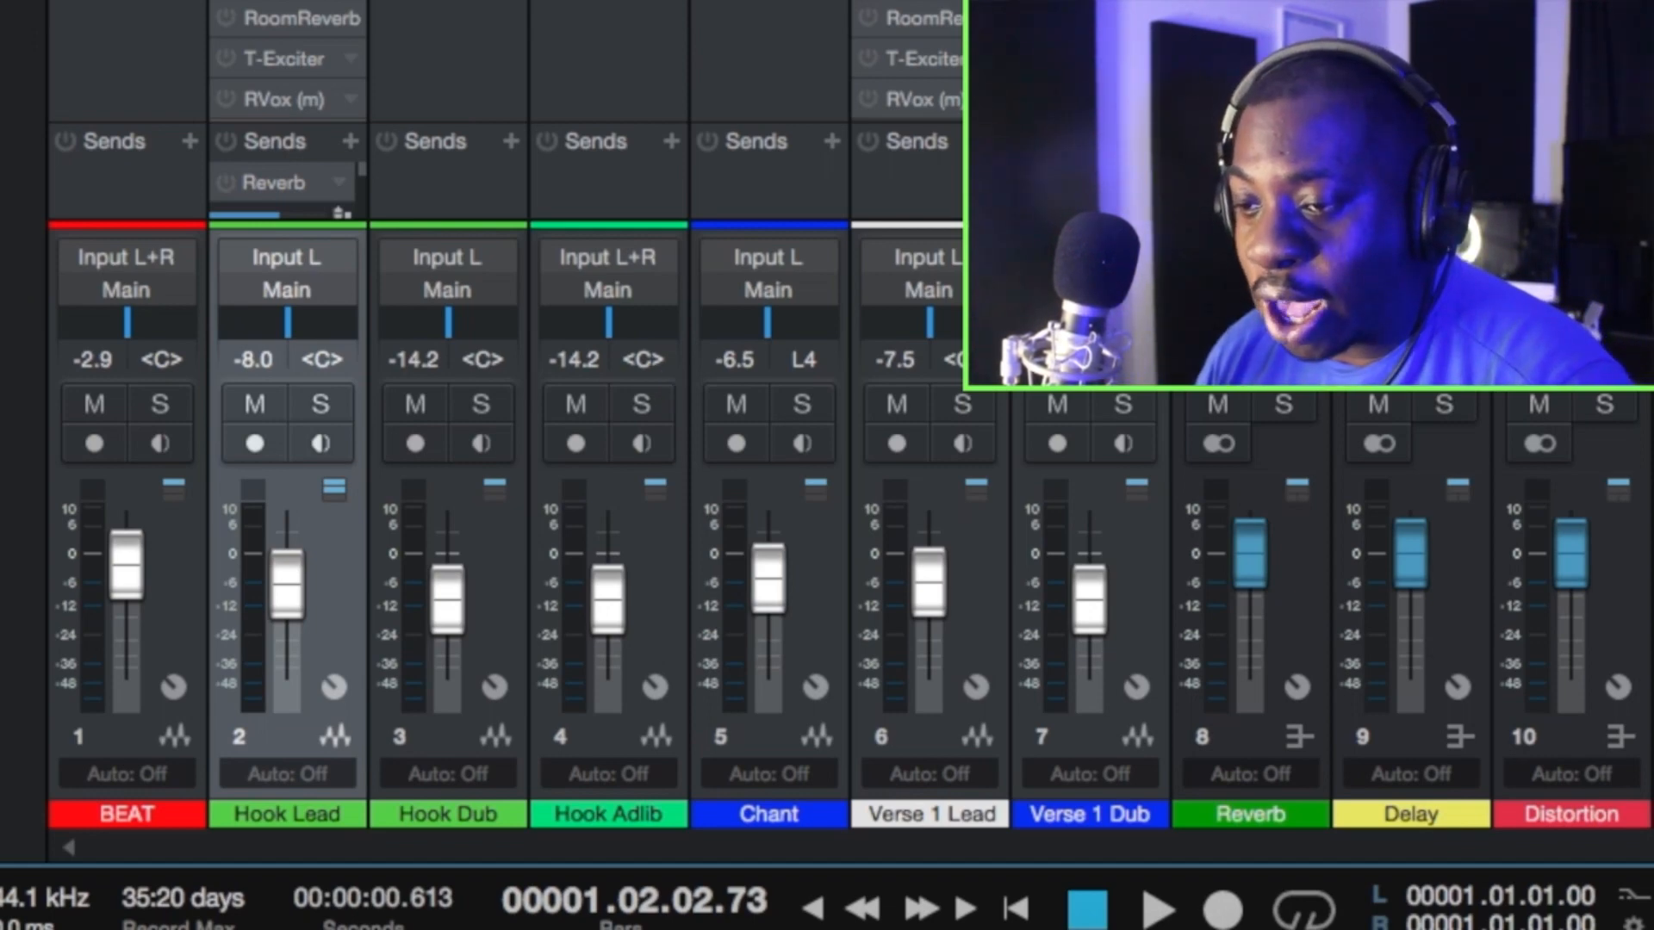
- Pan the Chant and Verse 1 Dub channels to center (C)
click(803, 369)
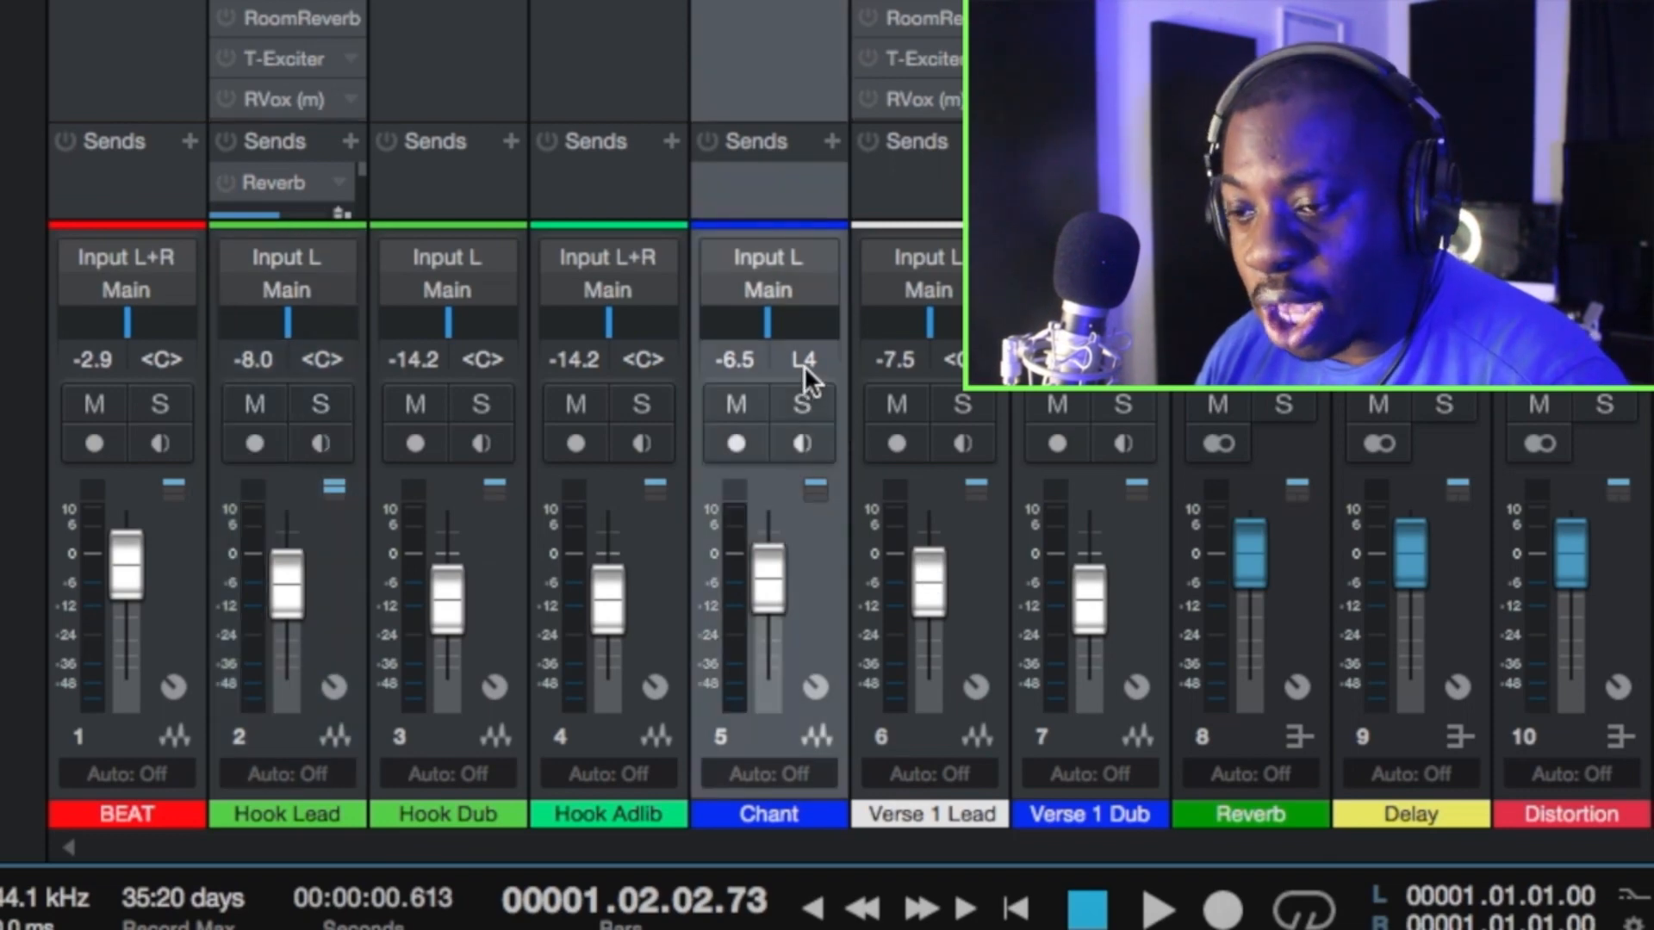
double_click(804, 361)
text(c)
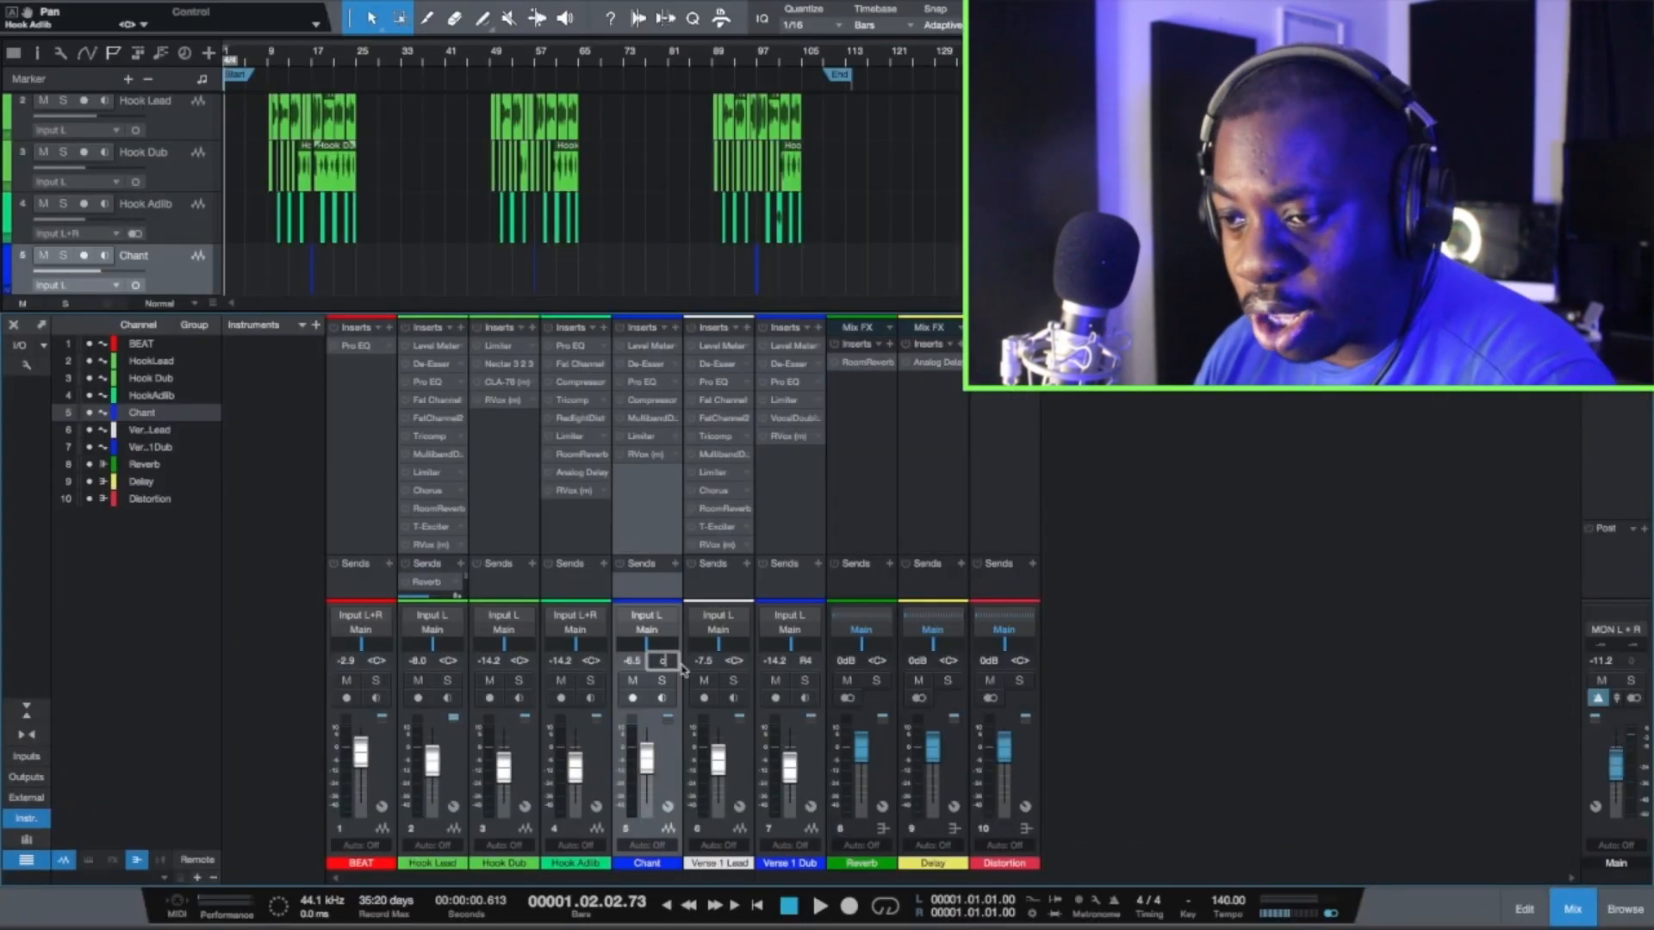
key(Return)
double_click(775, 660)
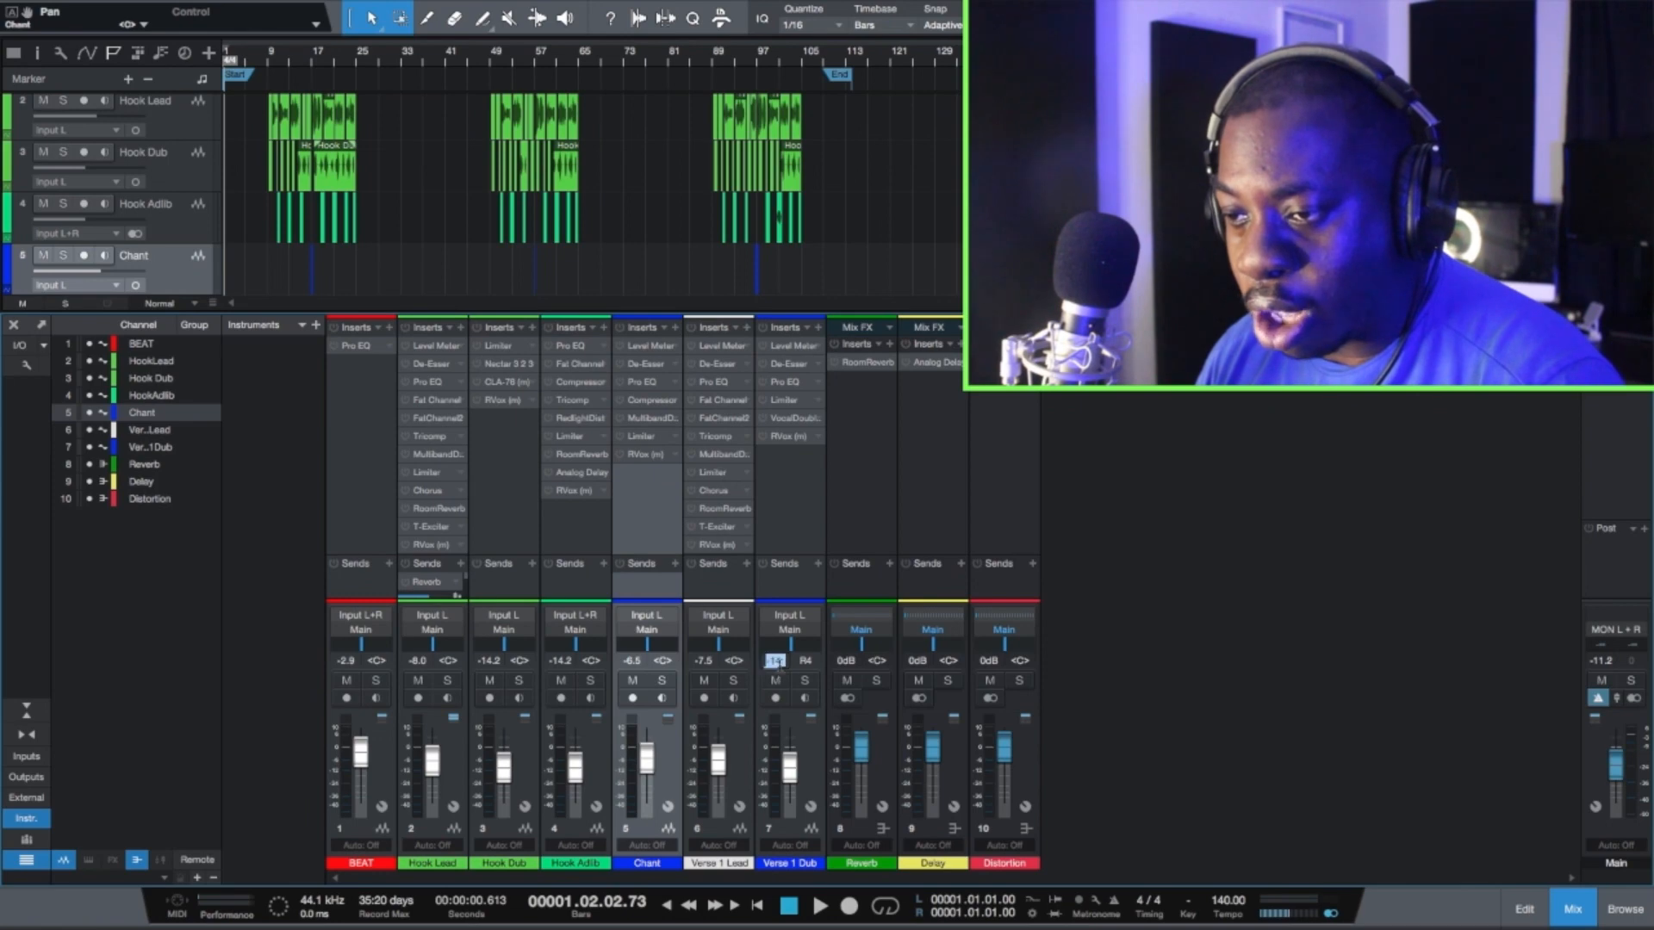
double_click(806, 661)
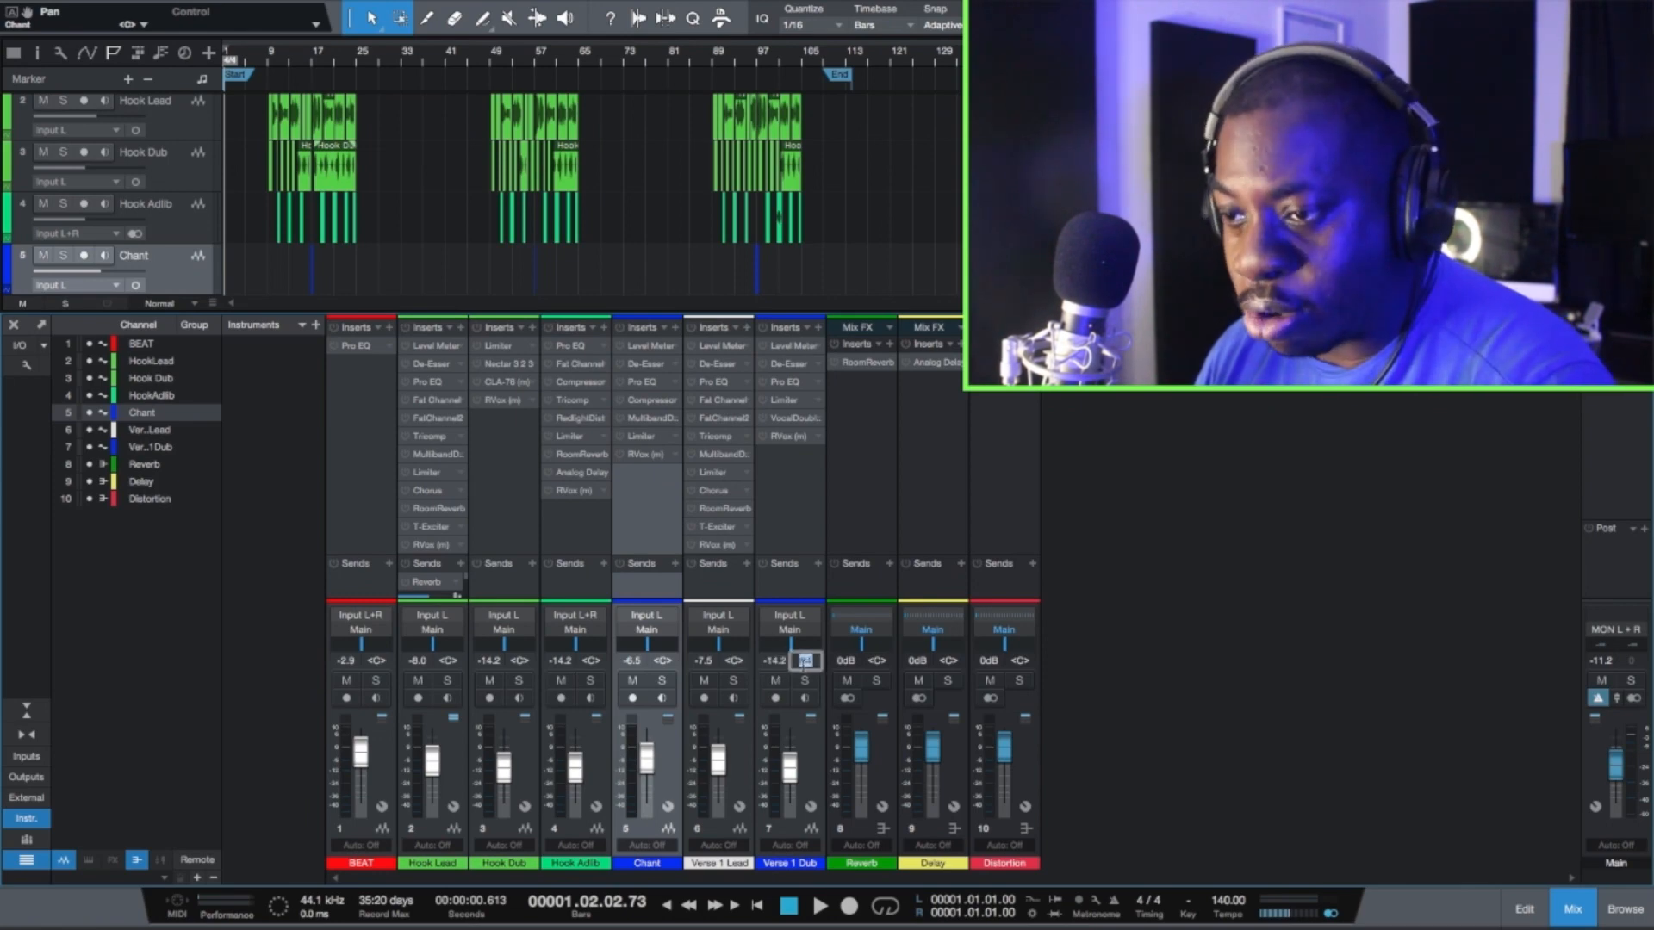
key(Return)
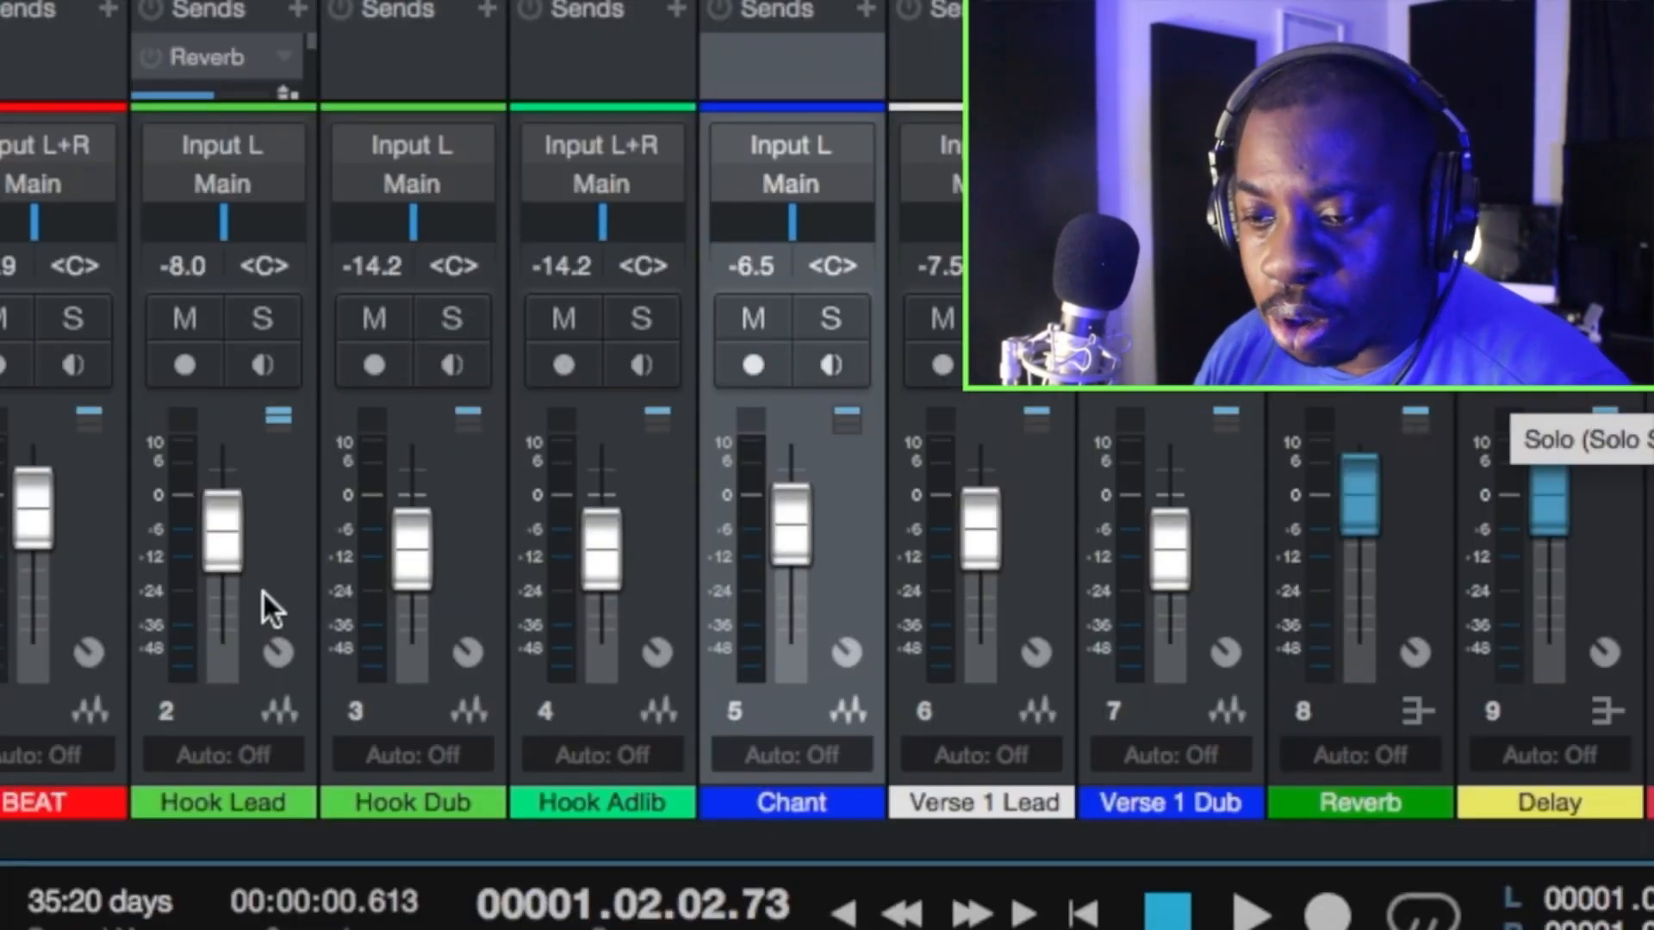
- Set channel volumes: BEAT -7.5 dB, Hook Dub -7.0, Hook Adlib -8.0, Chant -10.1, Verse 1 Lead -9.5 and Verse 1 Dub -8.0
drag(44, 504, 44, 526)
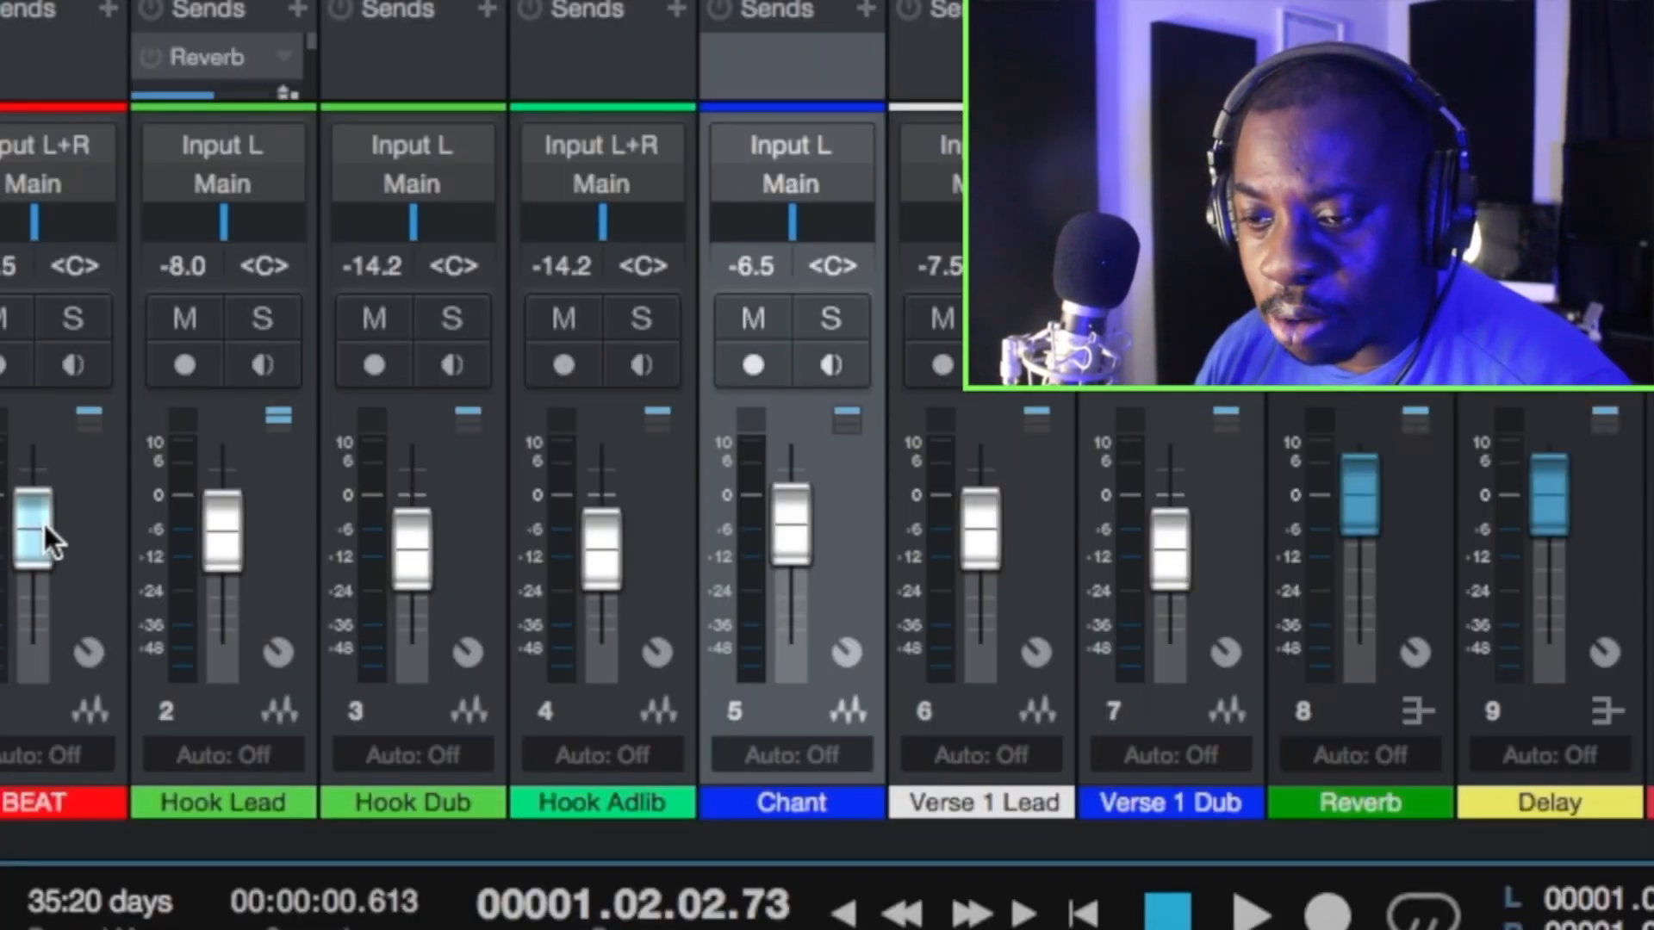
mouse_move(394, 550)
mouse_down()
mouse_move(416, 560)
mouse_move(416, 541)
mouse_up()
drag(608, 557, 606, 537)
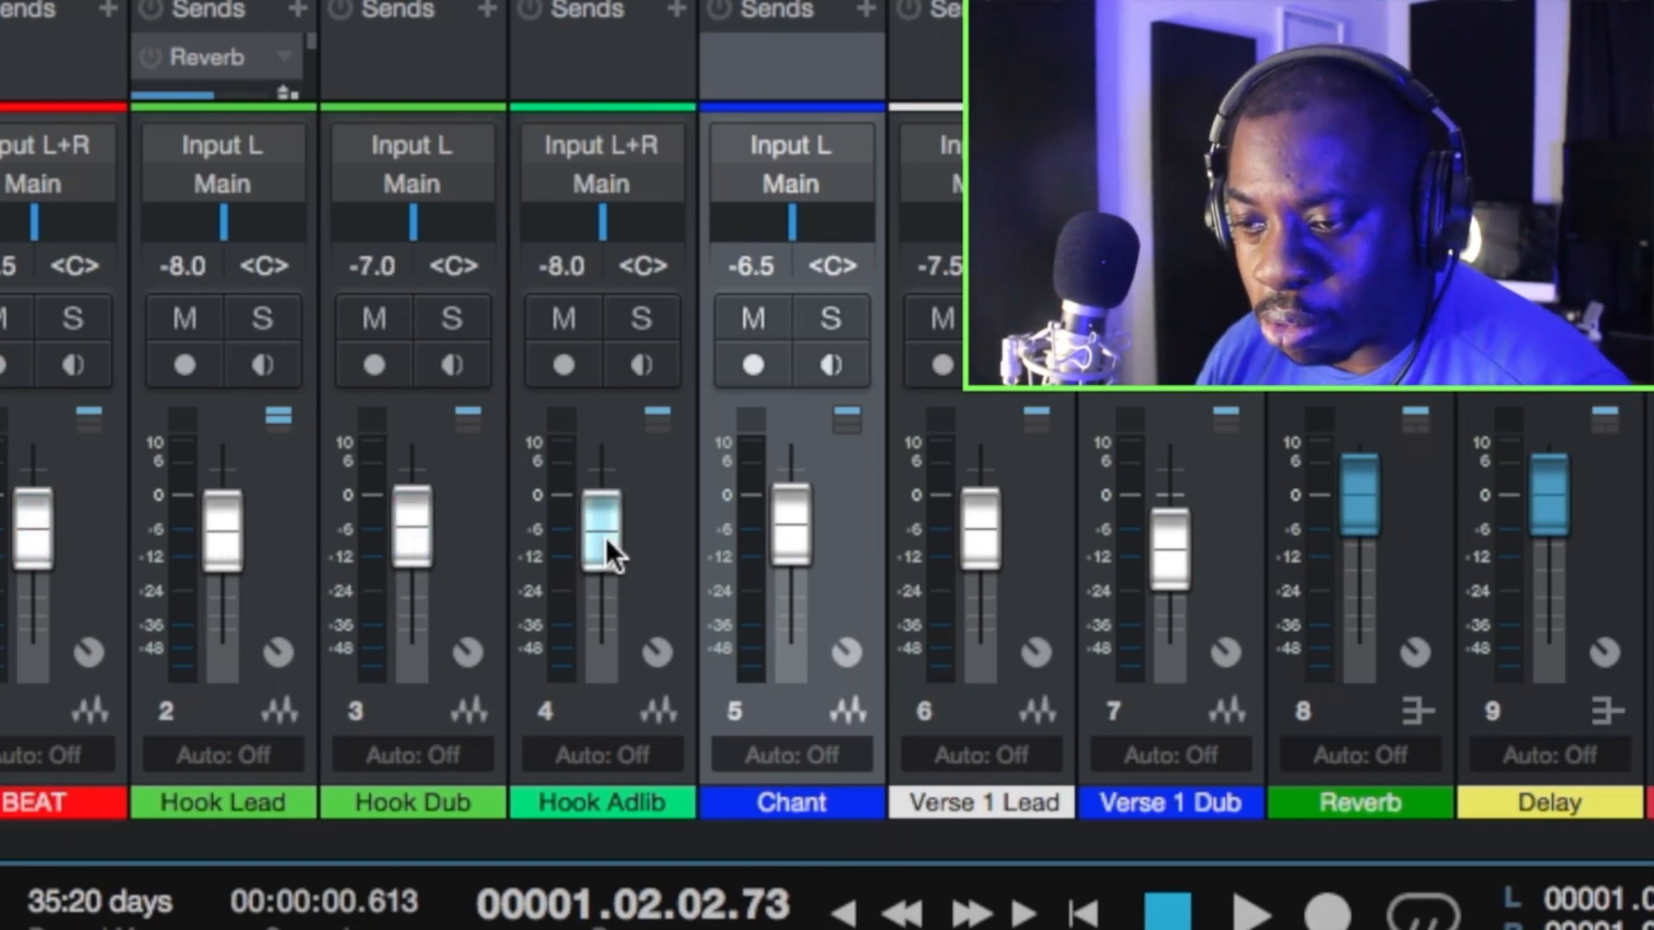
drag(771, 534, 781, 550)
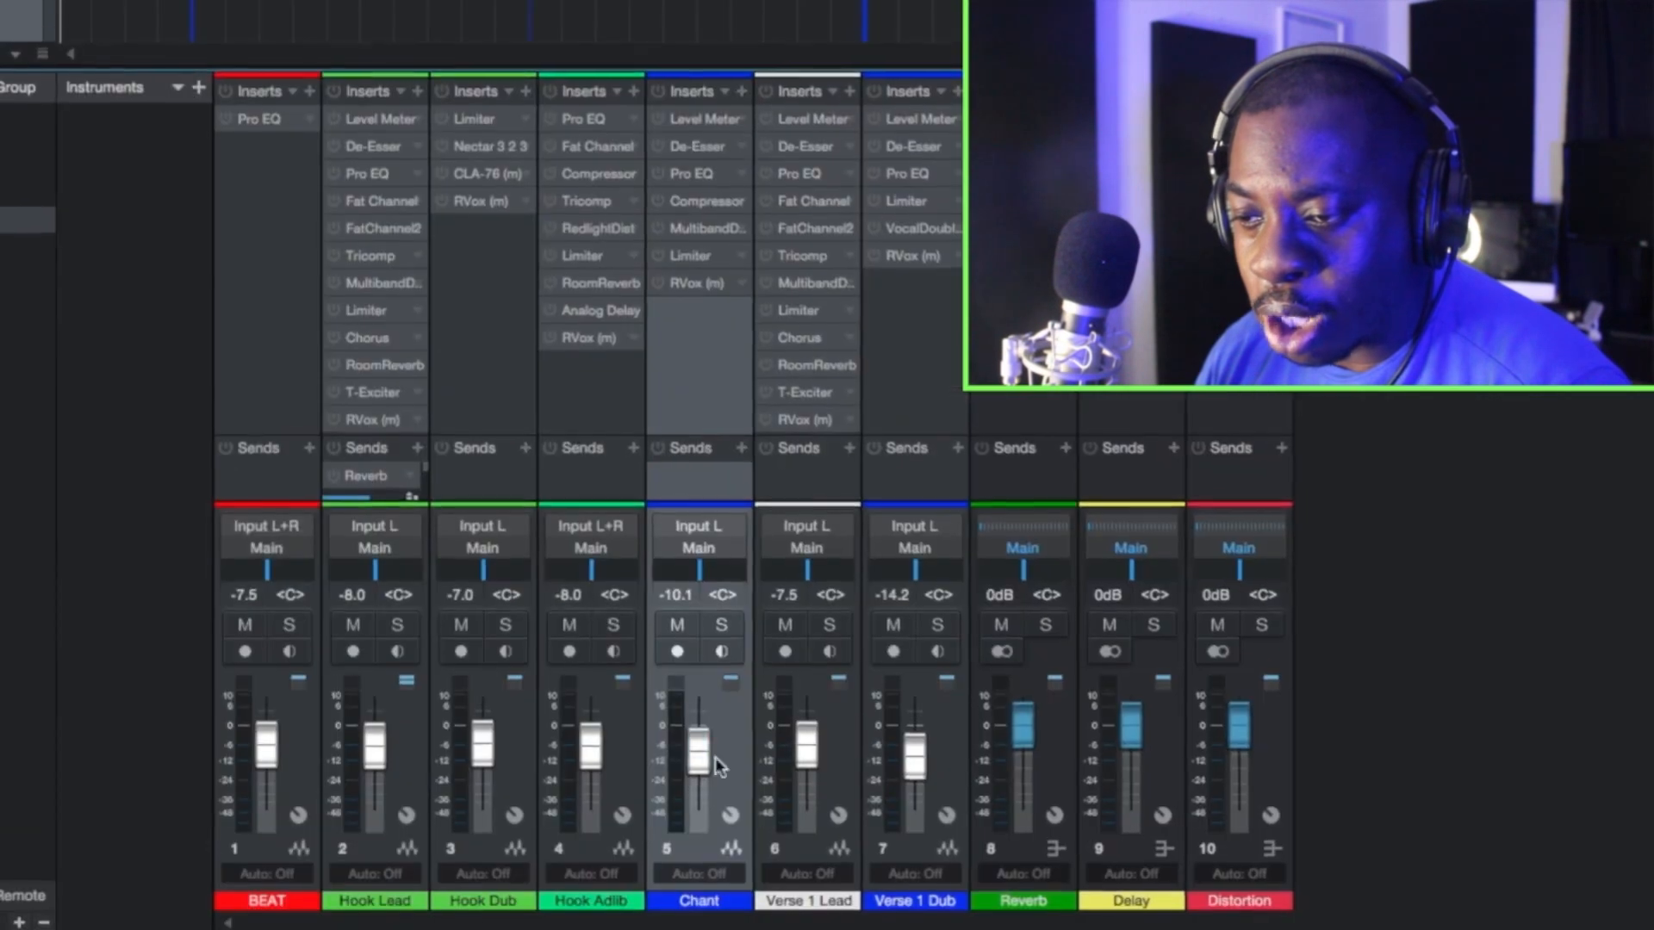
drag(807, 753, 805, 757)
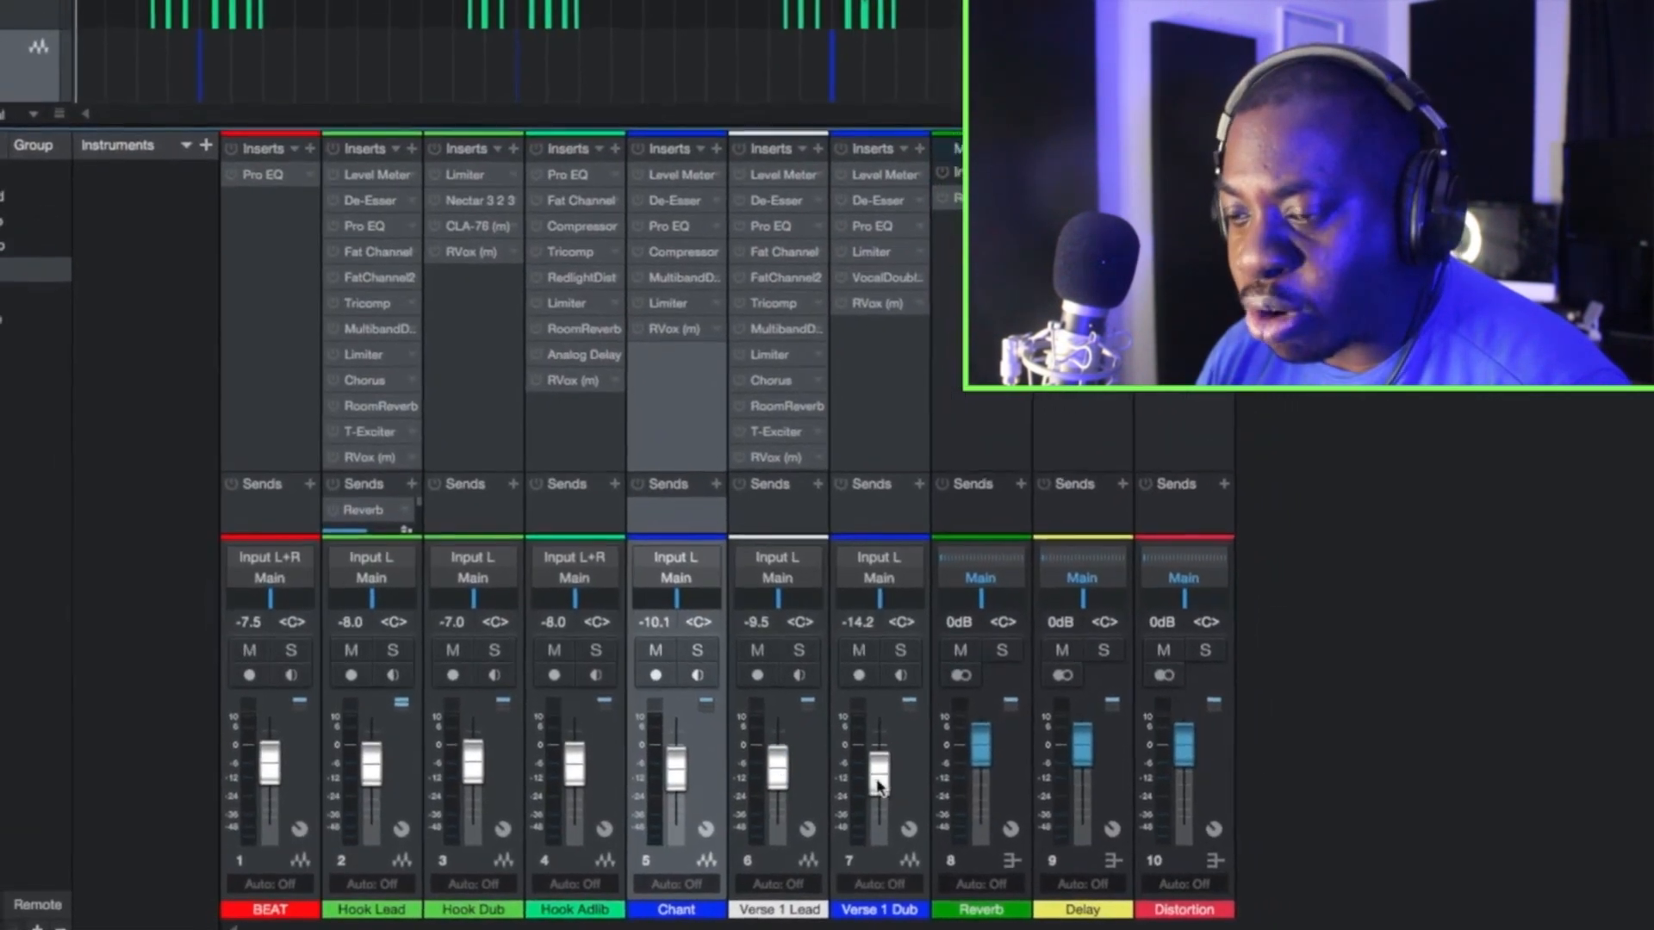
drag(909, 766, 864, 782)
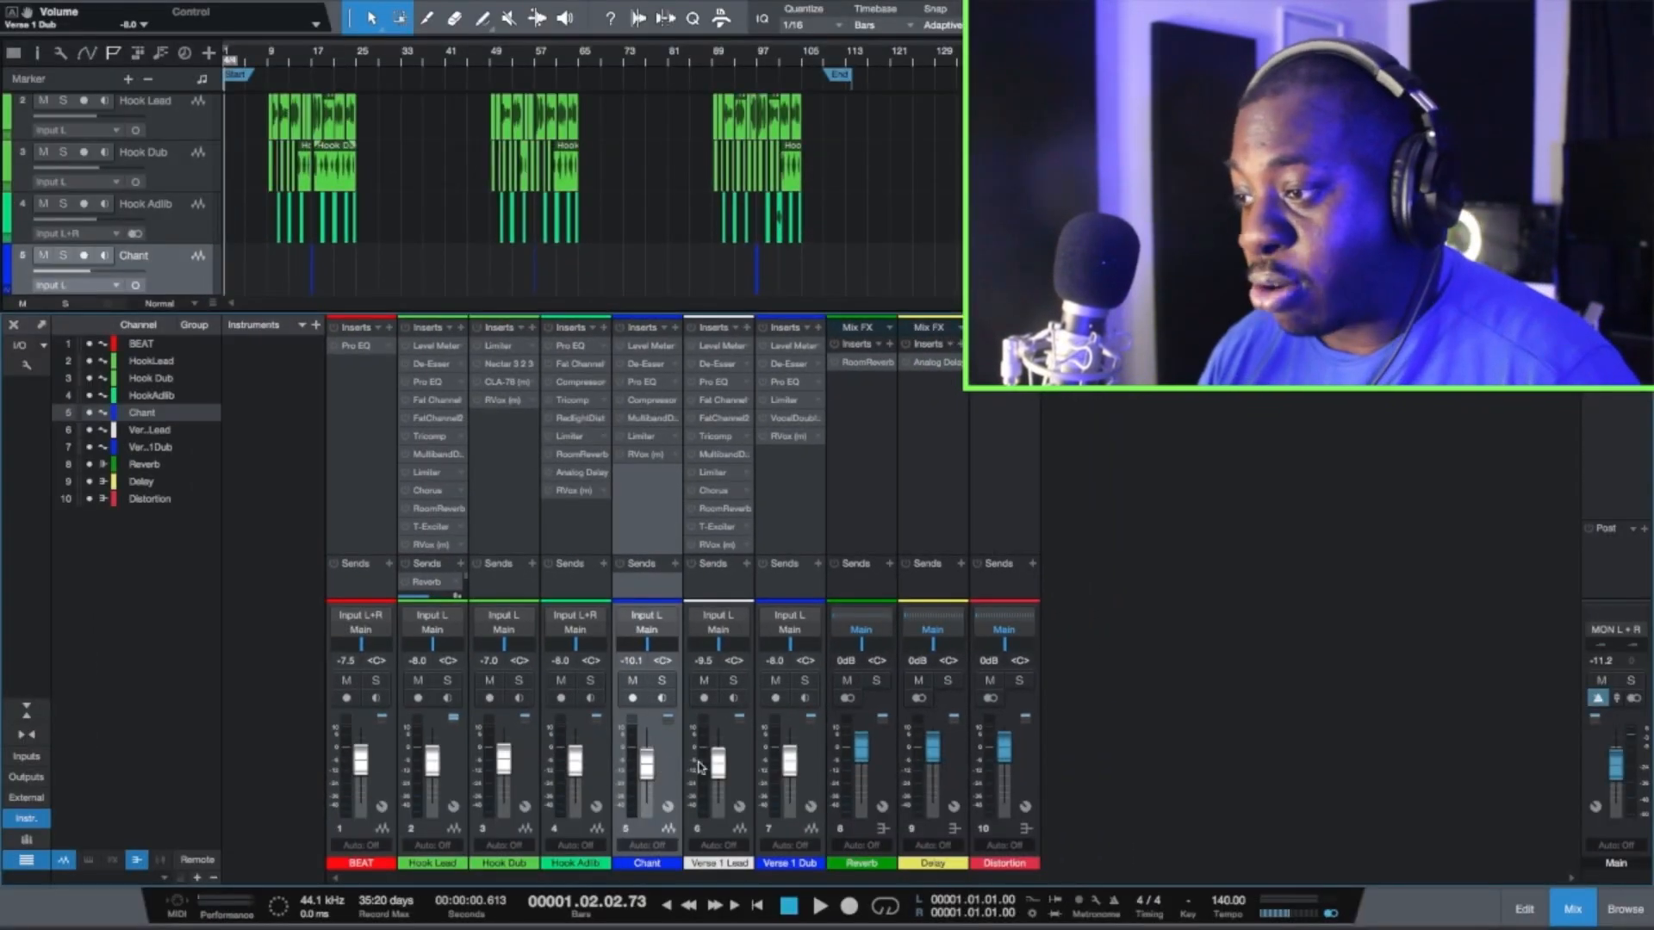
click(1573, 911)
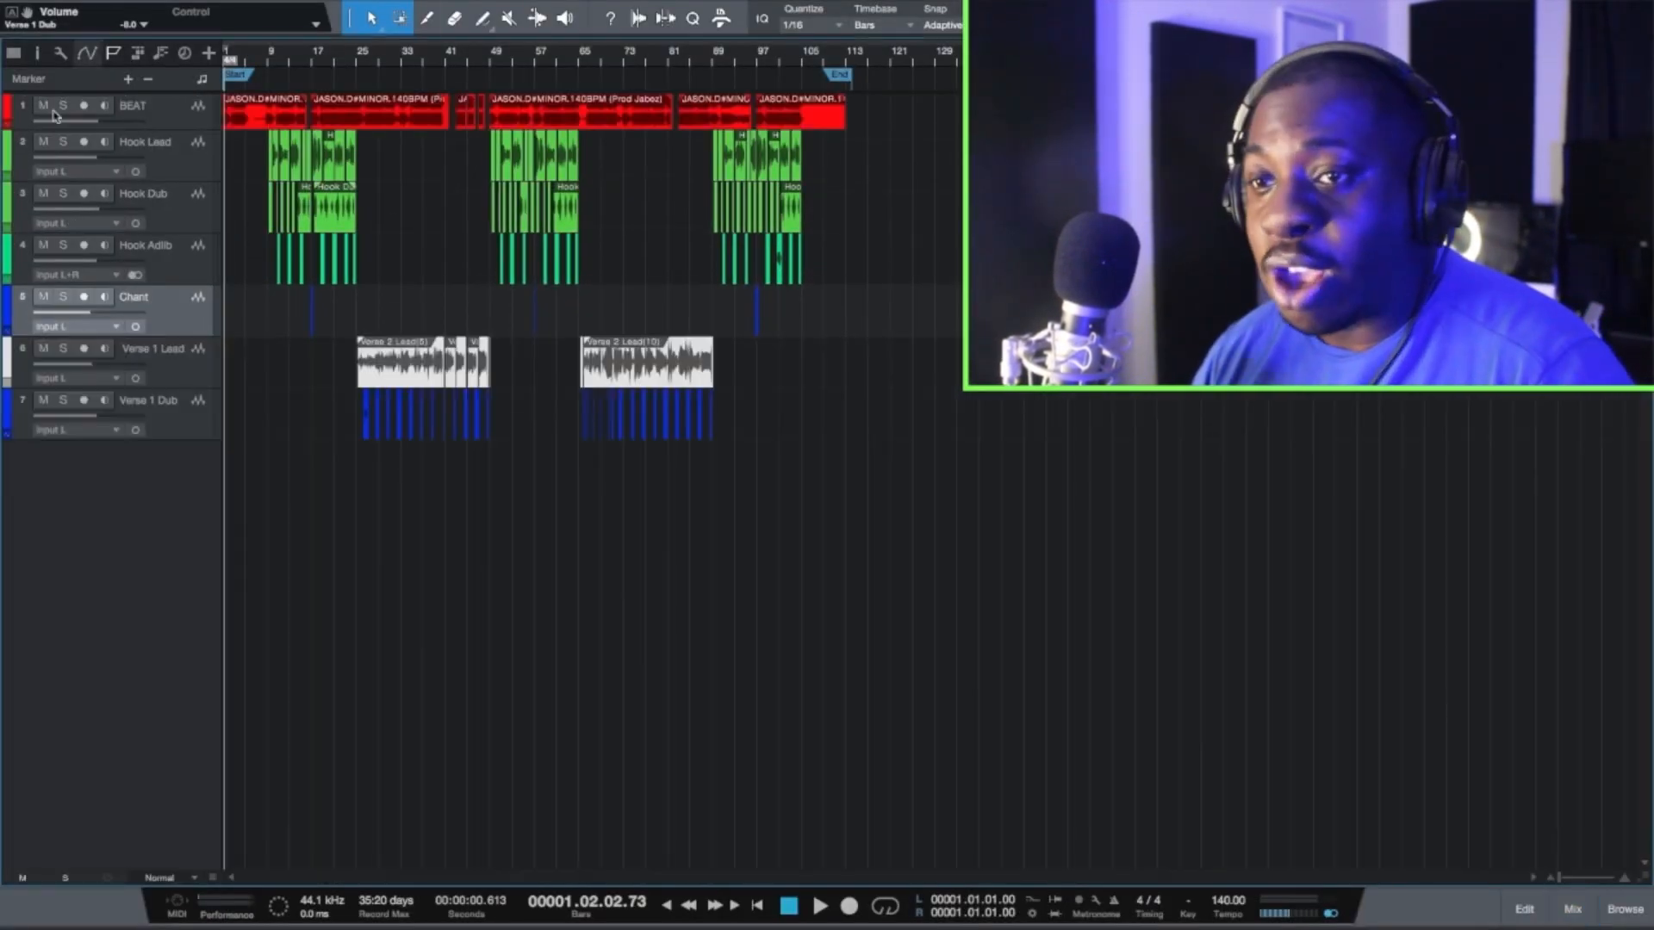
click(167, 155)
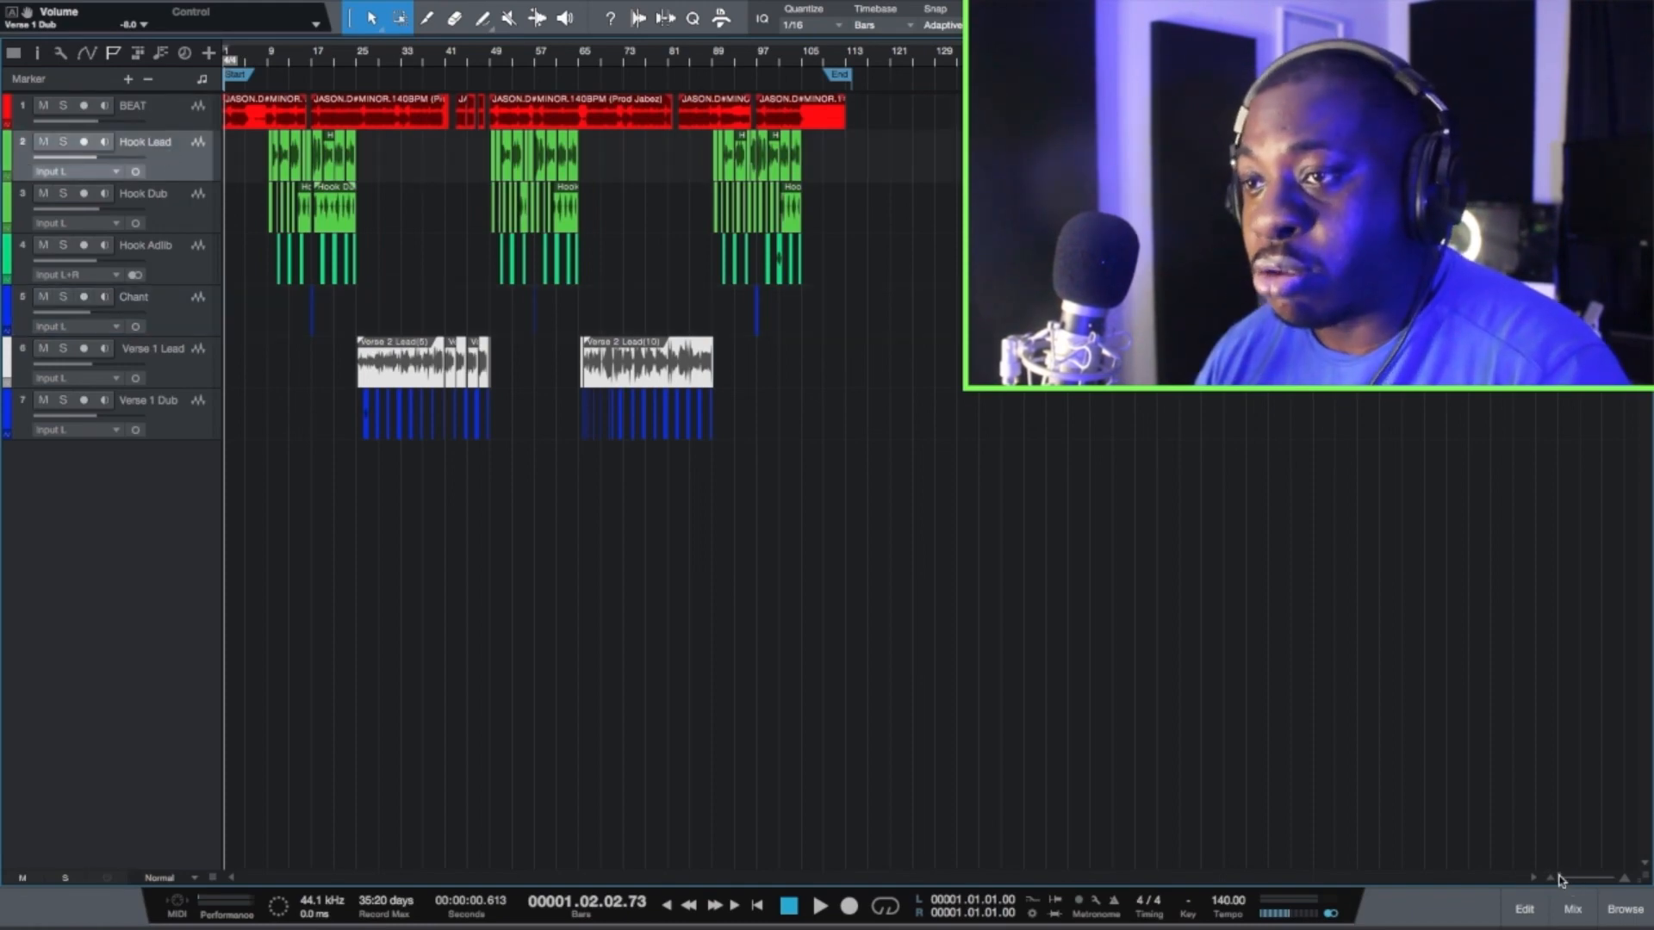
drag(1562, 880, 1560, 880)
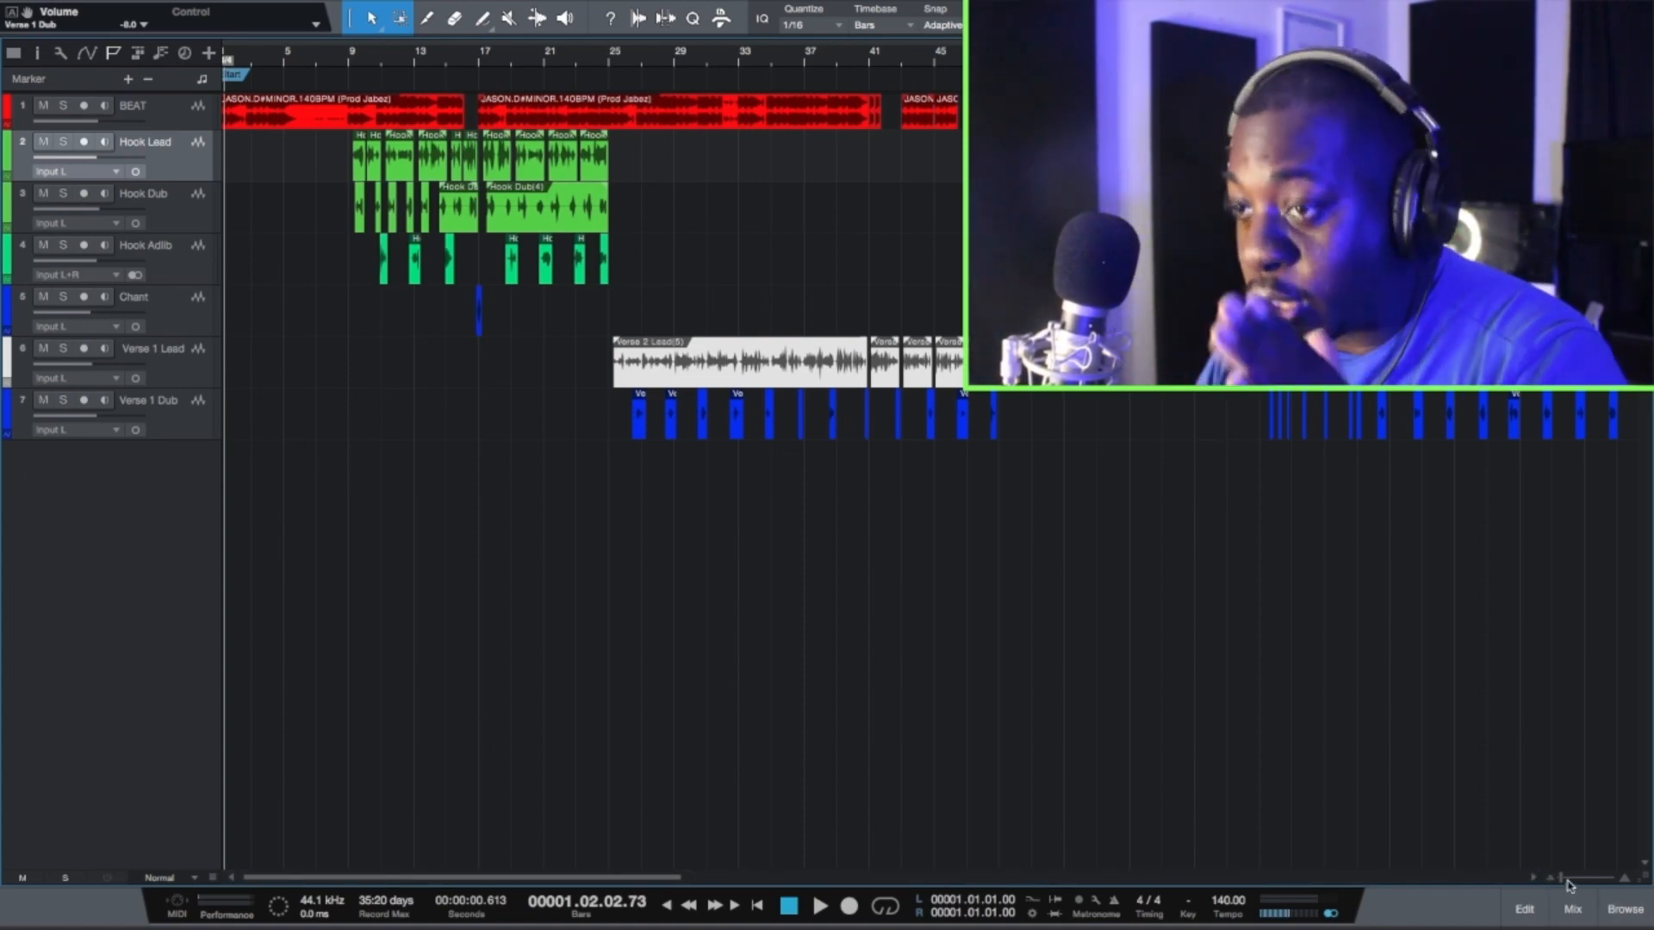
drag(1560, 879, 1558, 878)
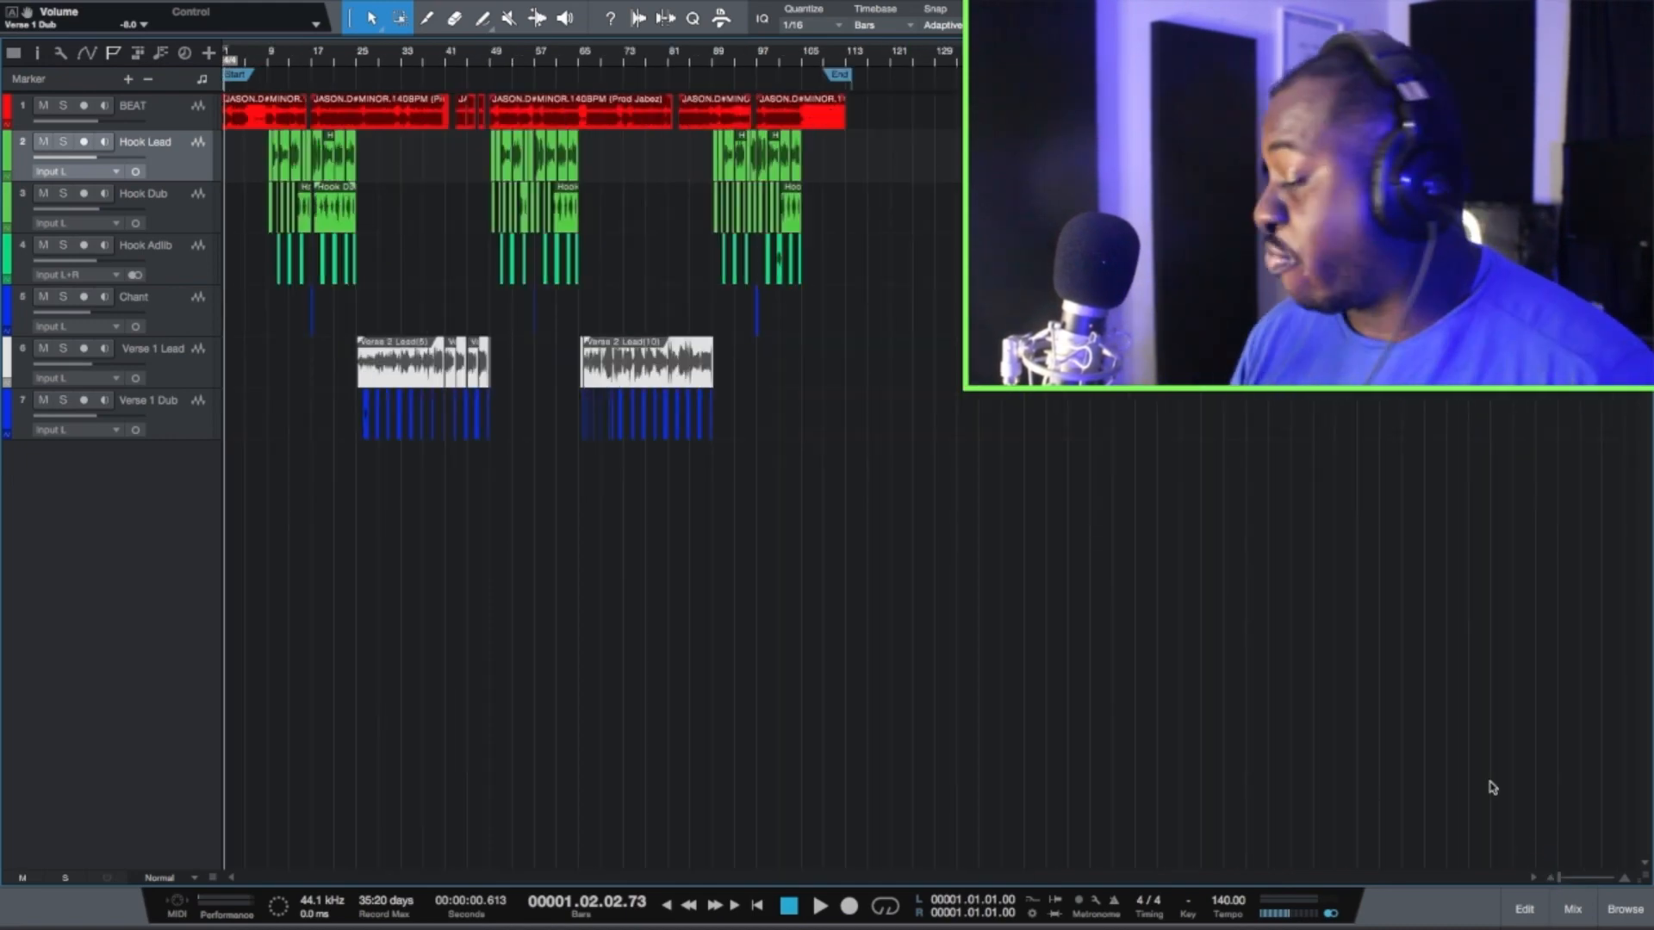
- Turn the Hook Lead channel's Reverb send all the way down and set the main output volume to -7.6 dB
click(1573, 909)
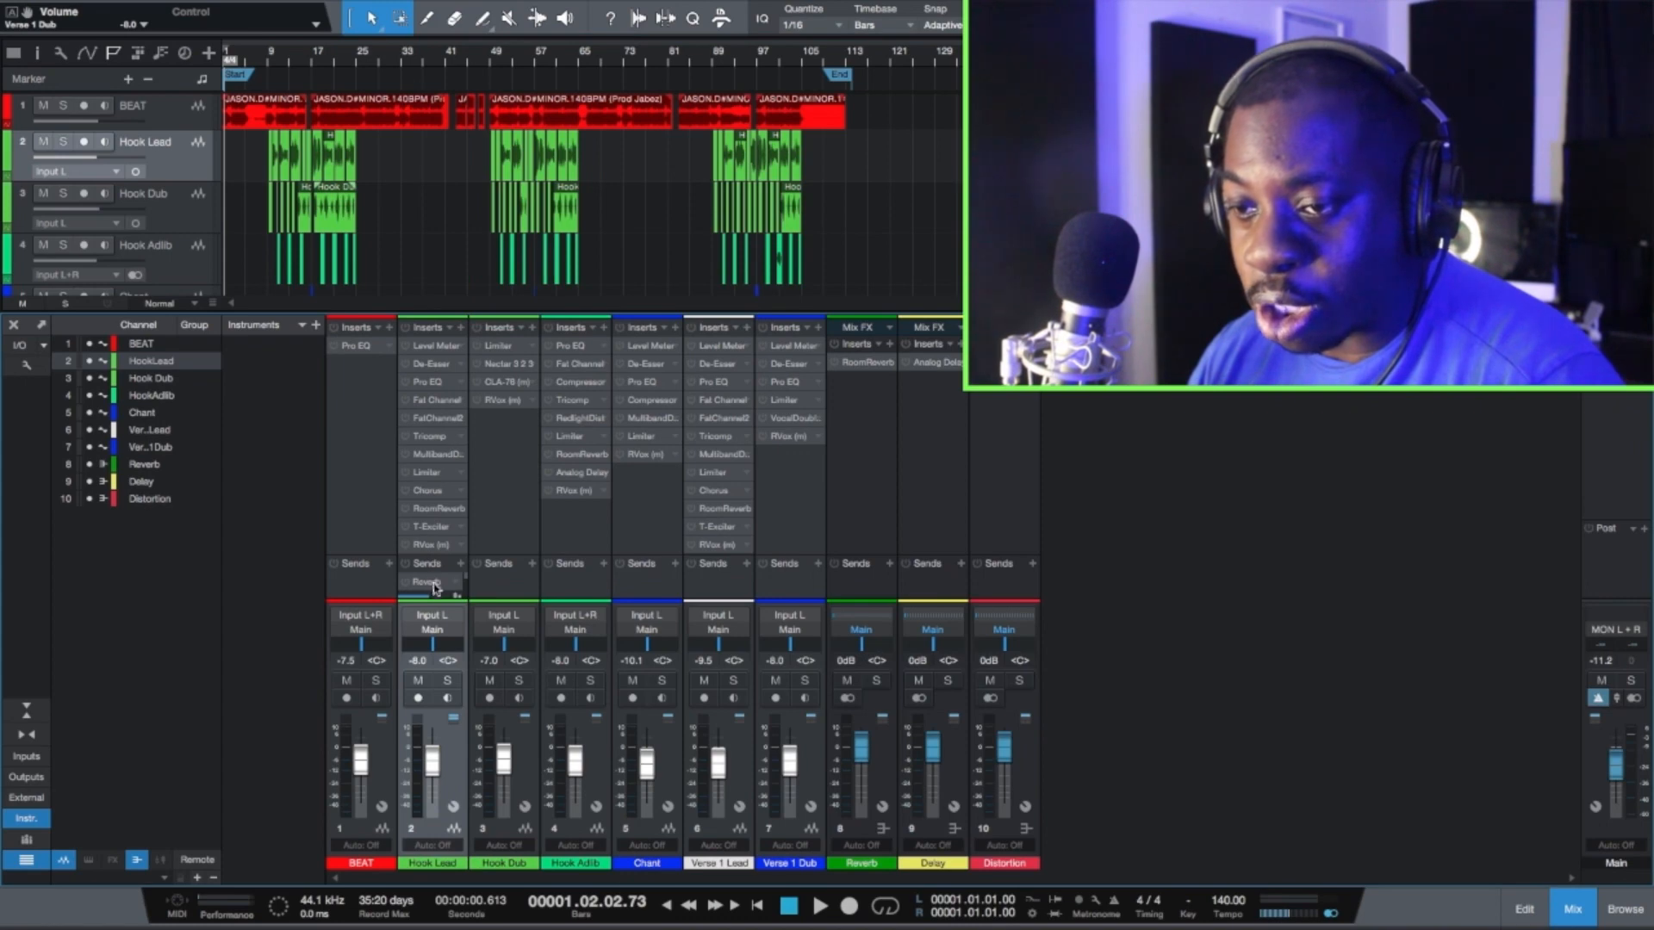
drag(407, 598, 406, 593)
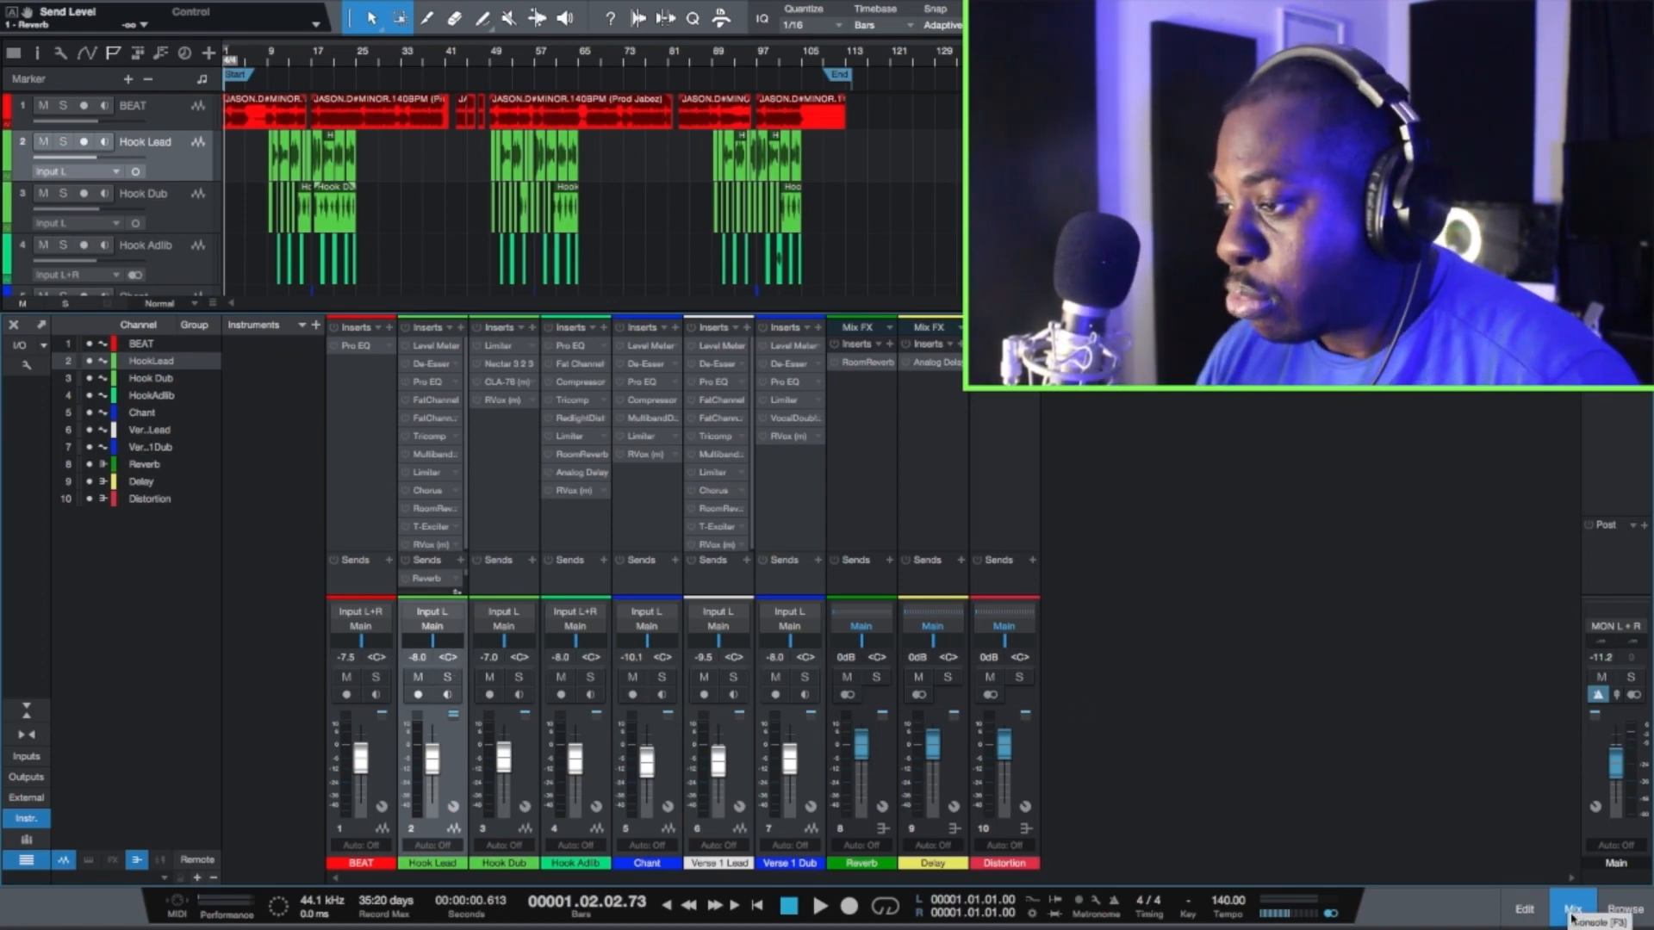
drag(1616, 766, 1616, 761)
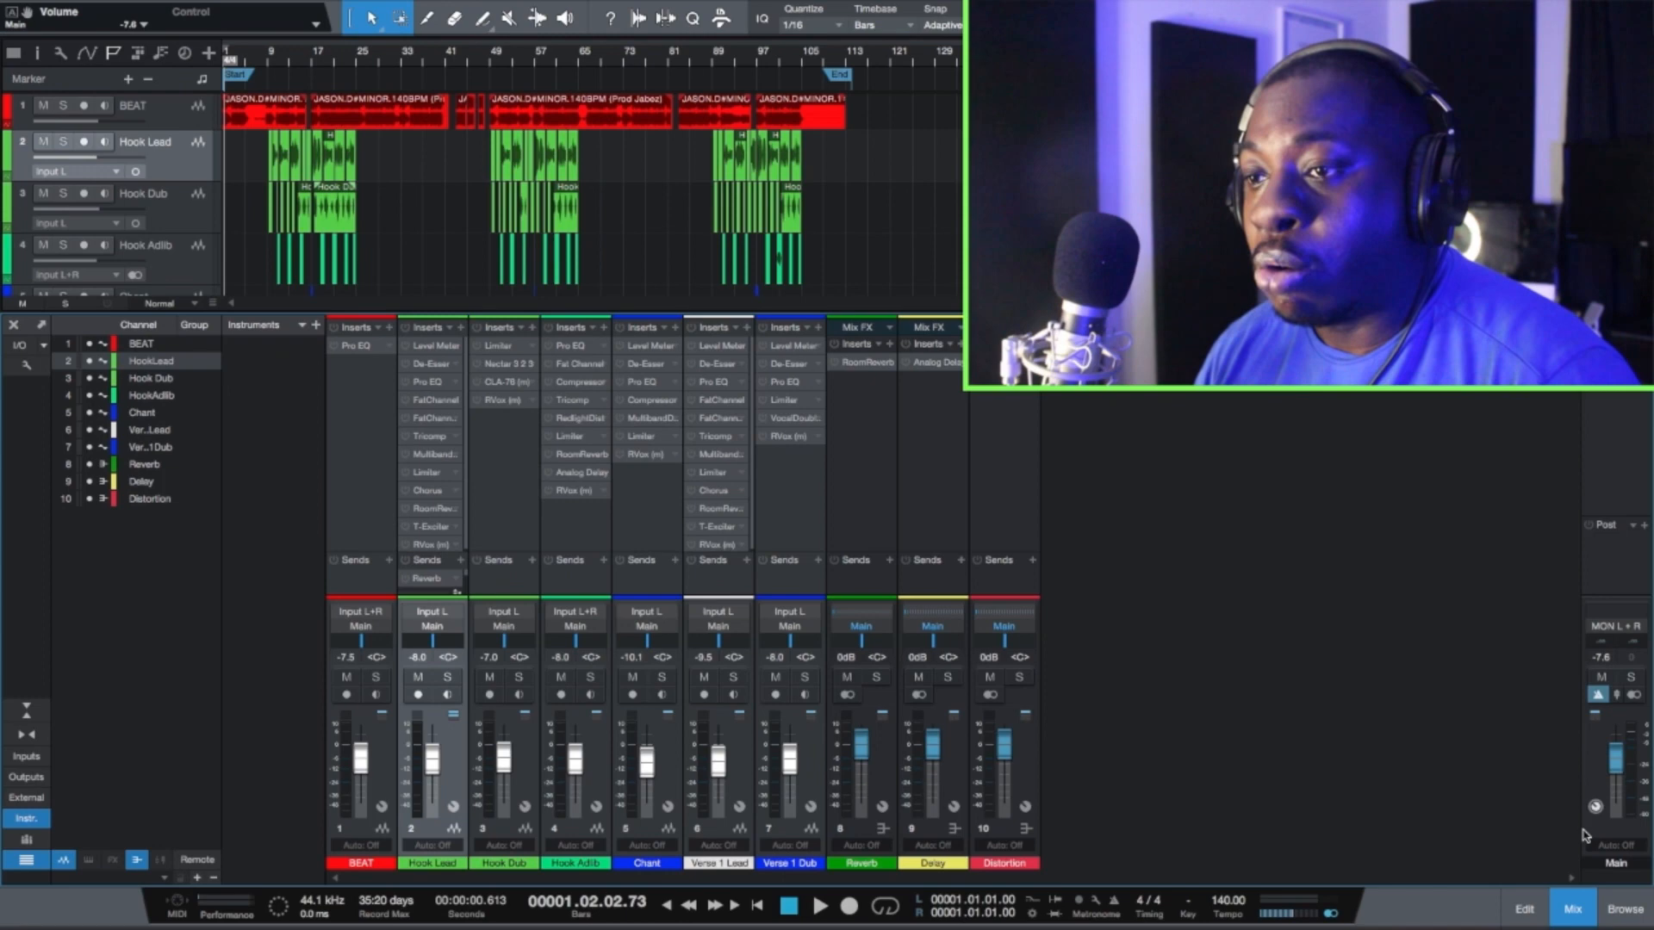
- Close the mixer and select every audio event on all seven tracks in the arrangement
click(1569, 917)
drag(896, 439, 275, 139)
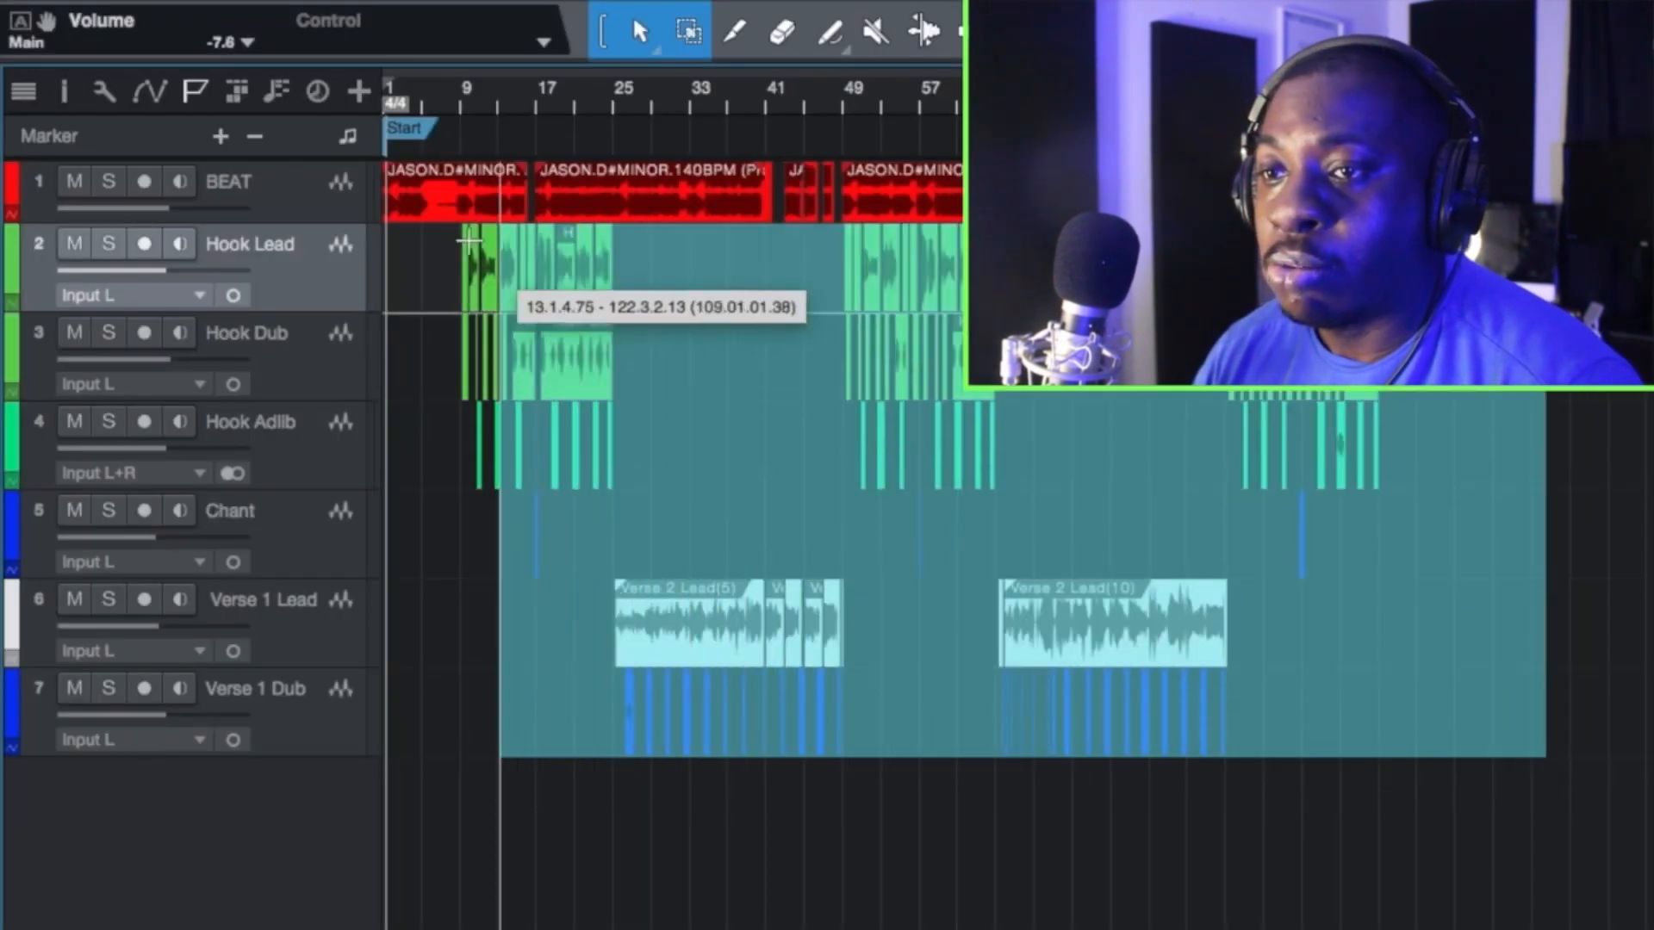
drag(469, 242, 367, 169)
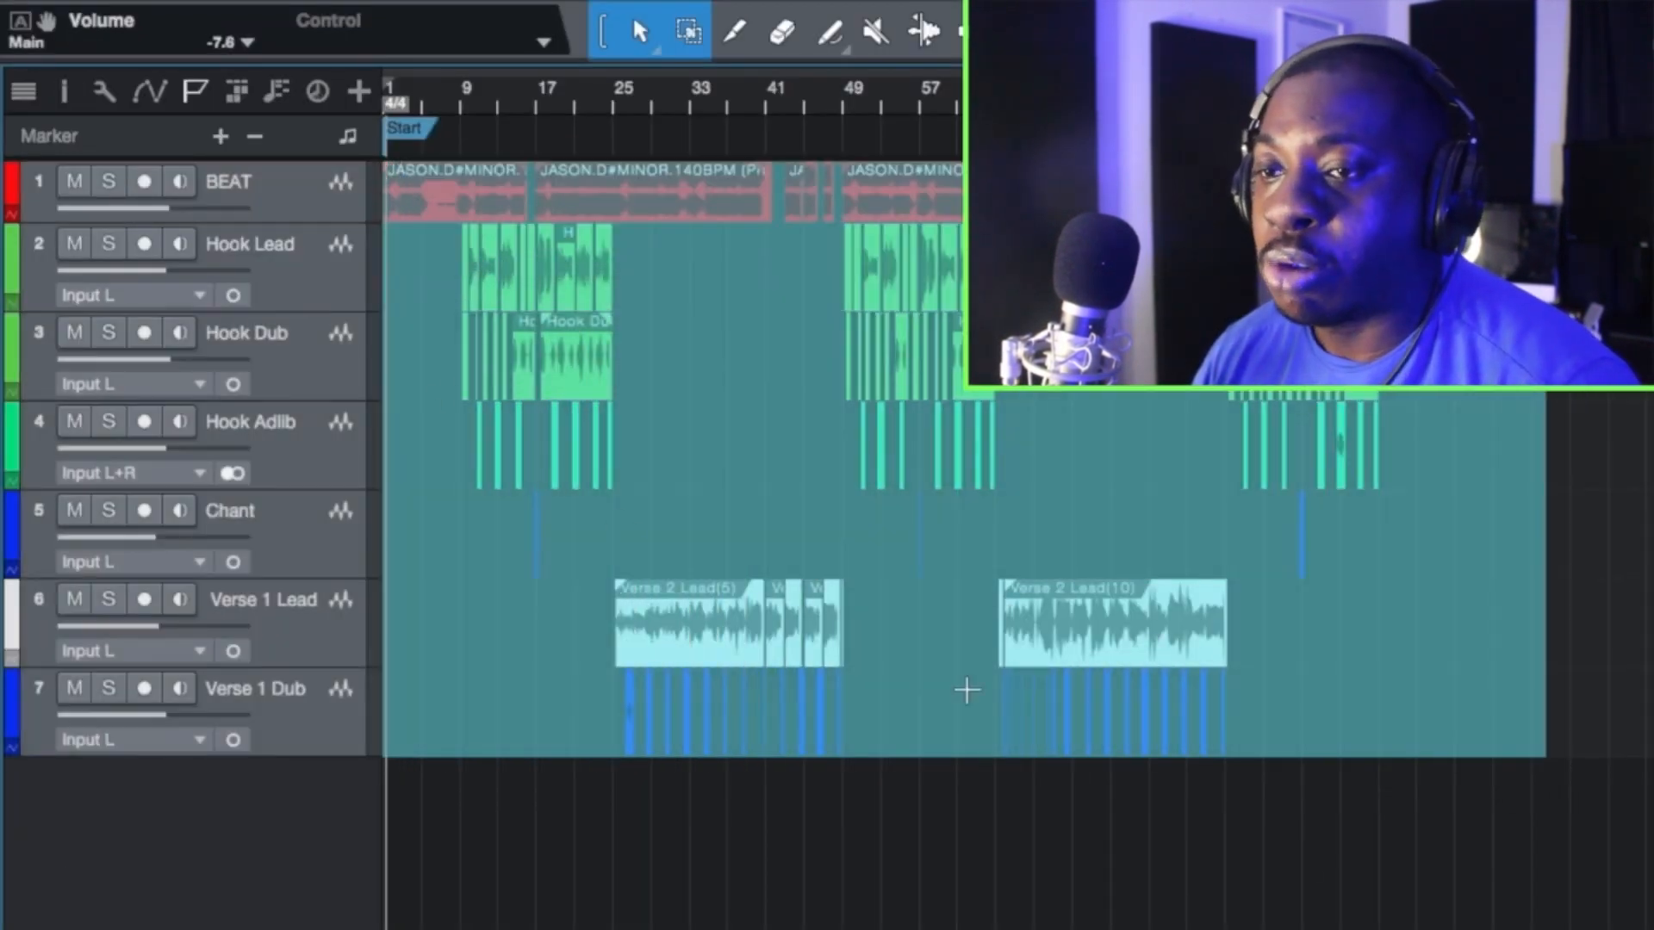
click(1579, 790)
drag(1569, 758, 374, 198)
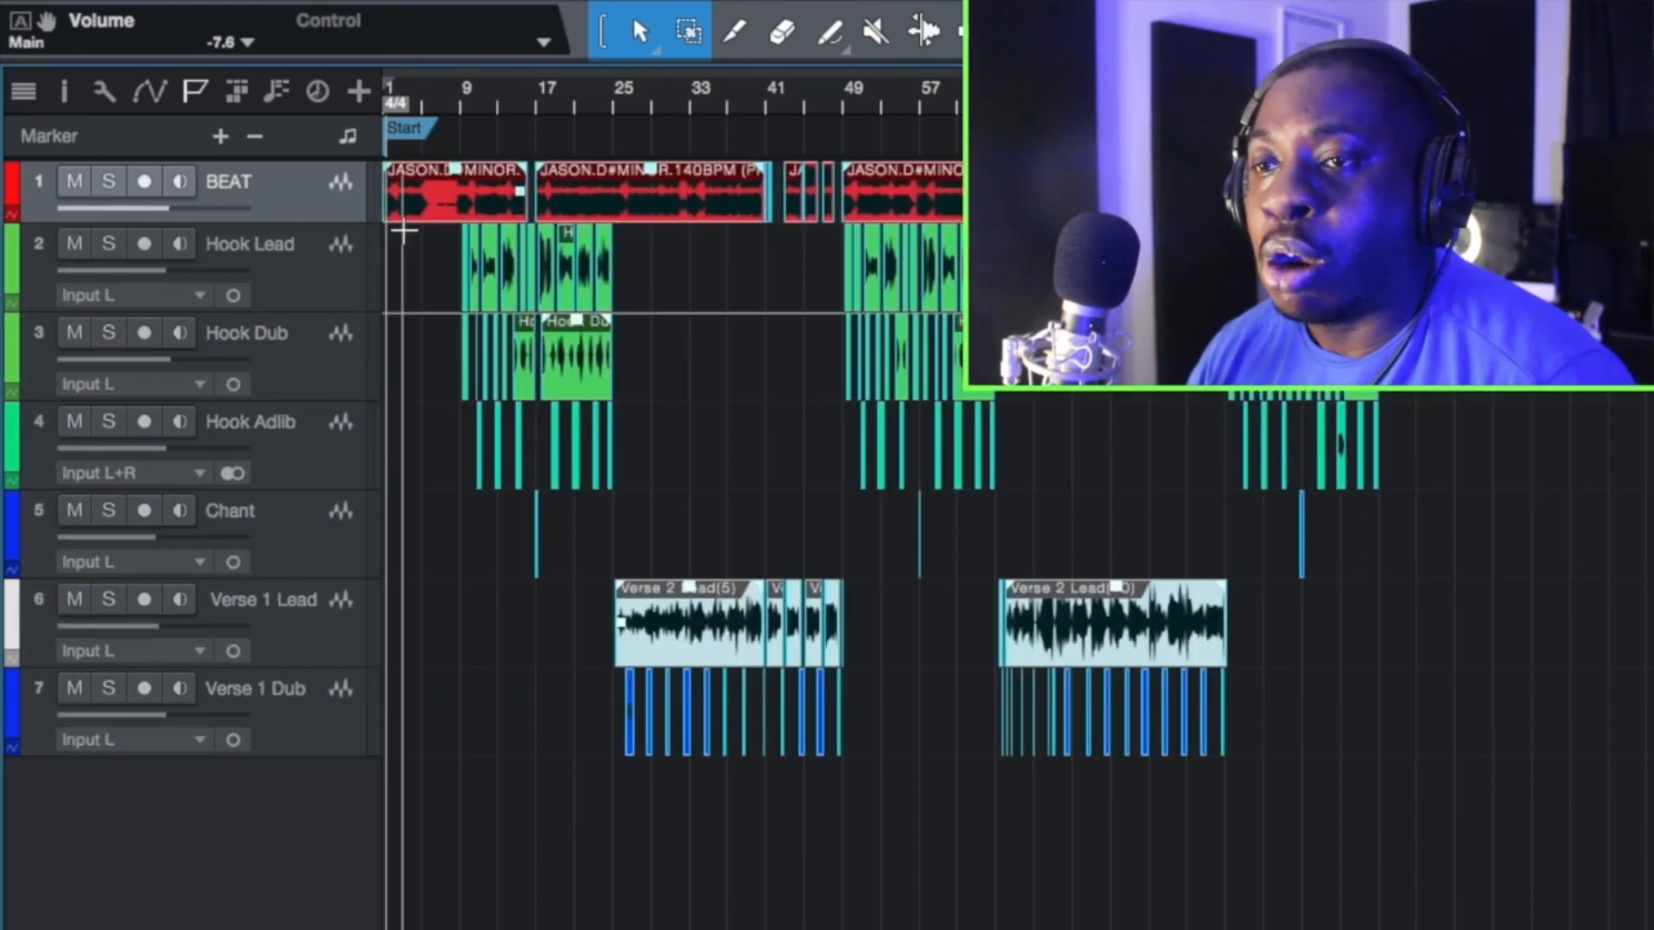
- Start a stem export of the song and choose 24 Bit as the Wave file resolution
mouse_move(520, 4)
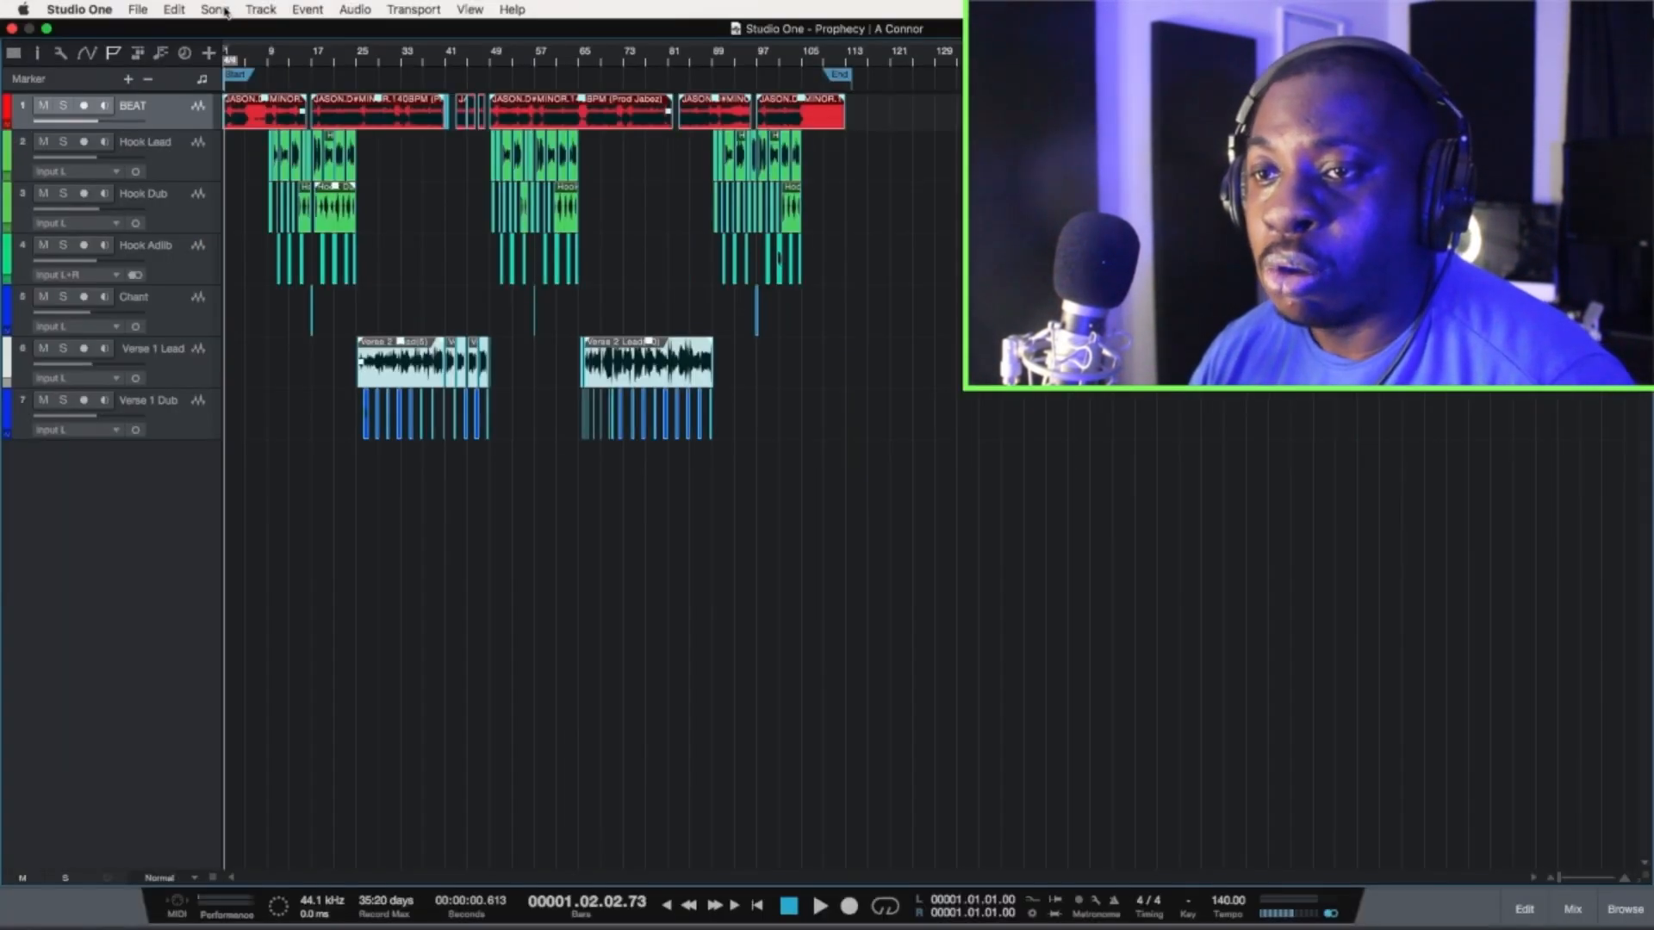
click(226, 10)
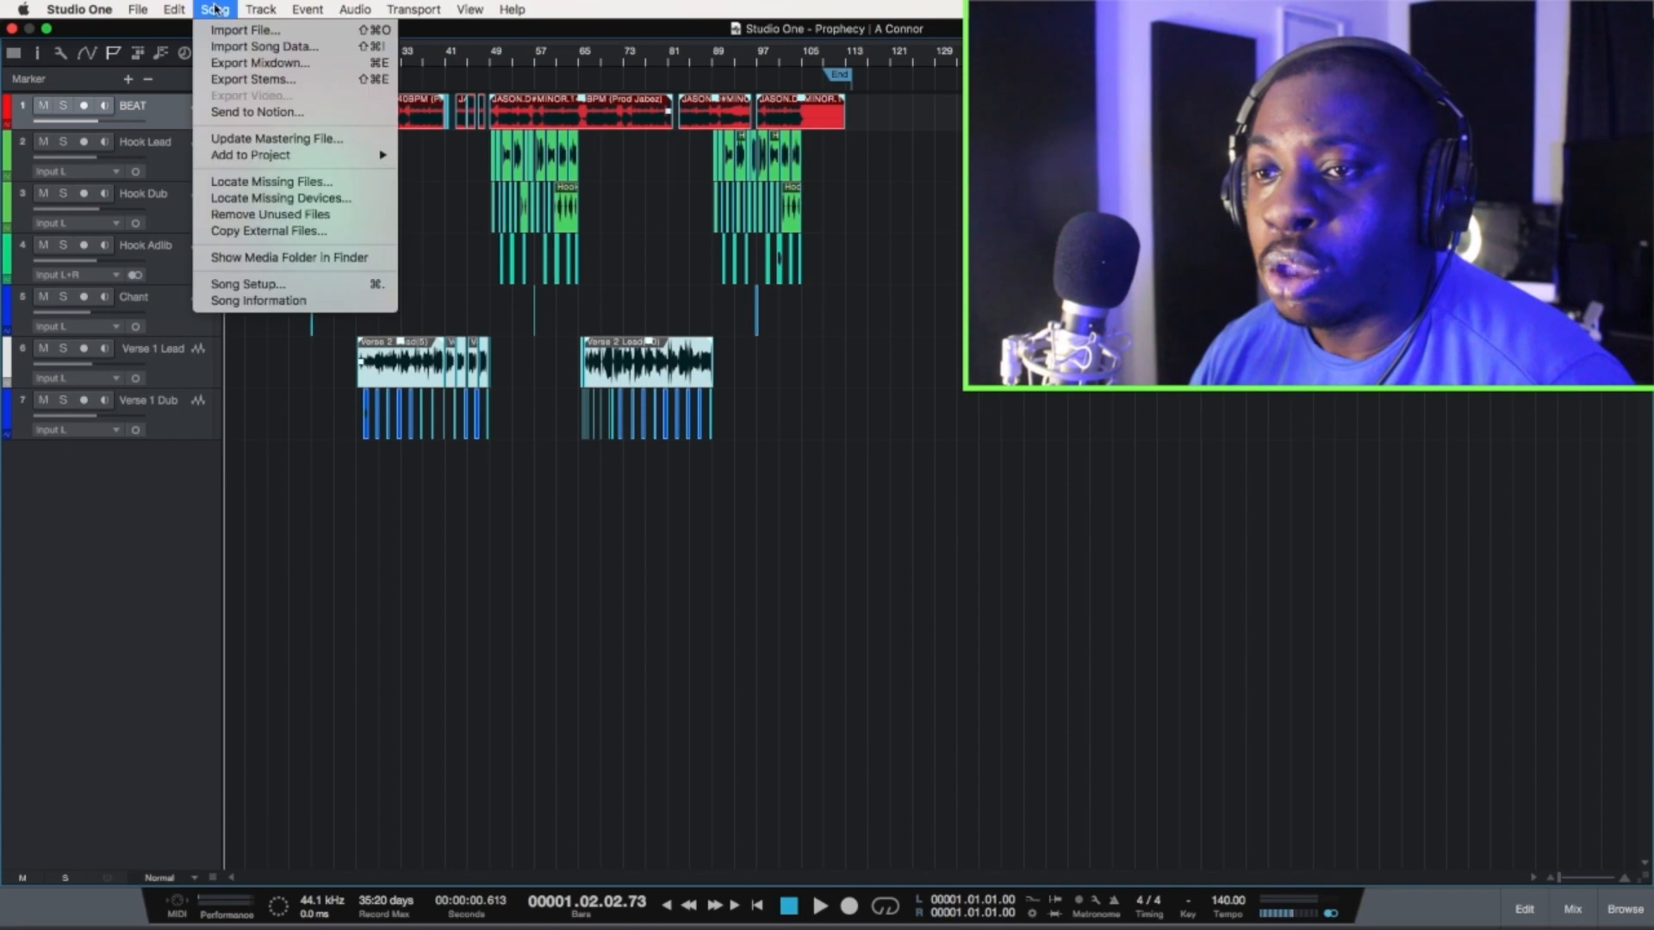
click(301, 81)
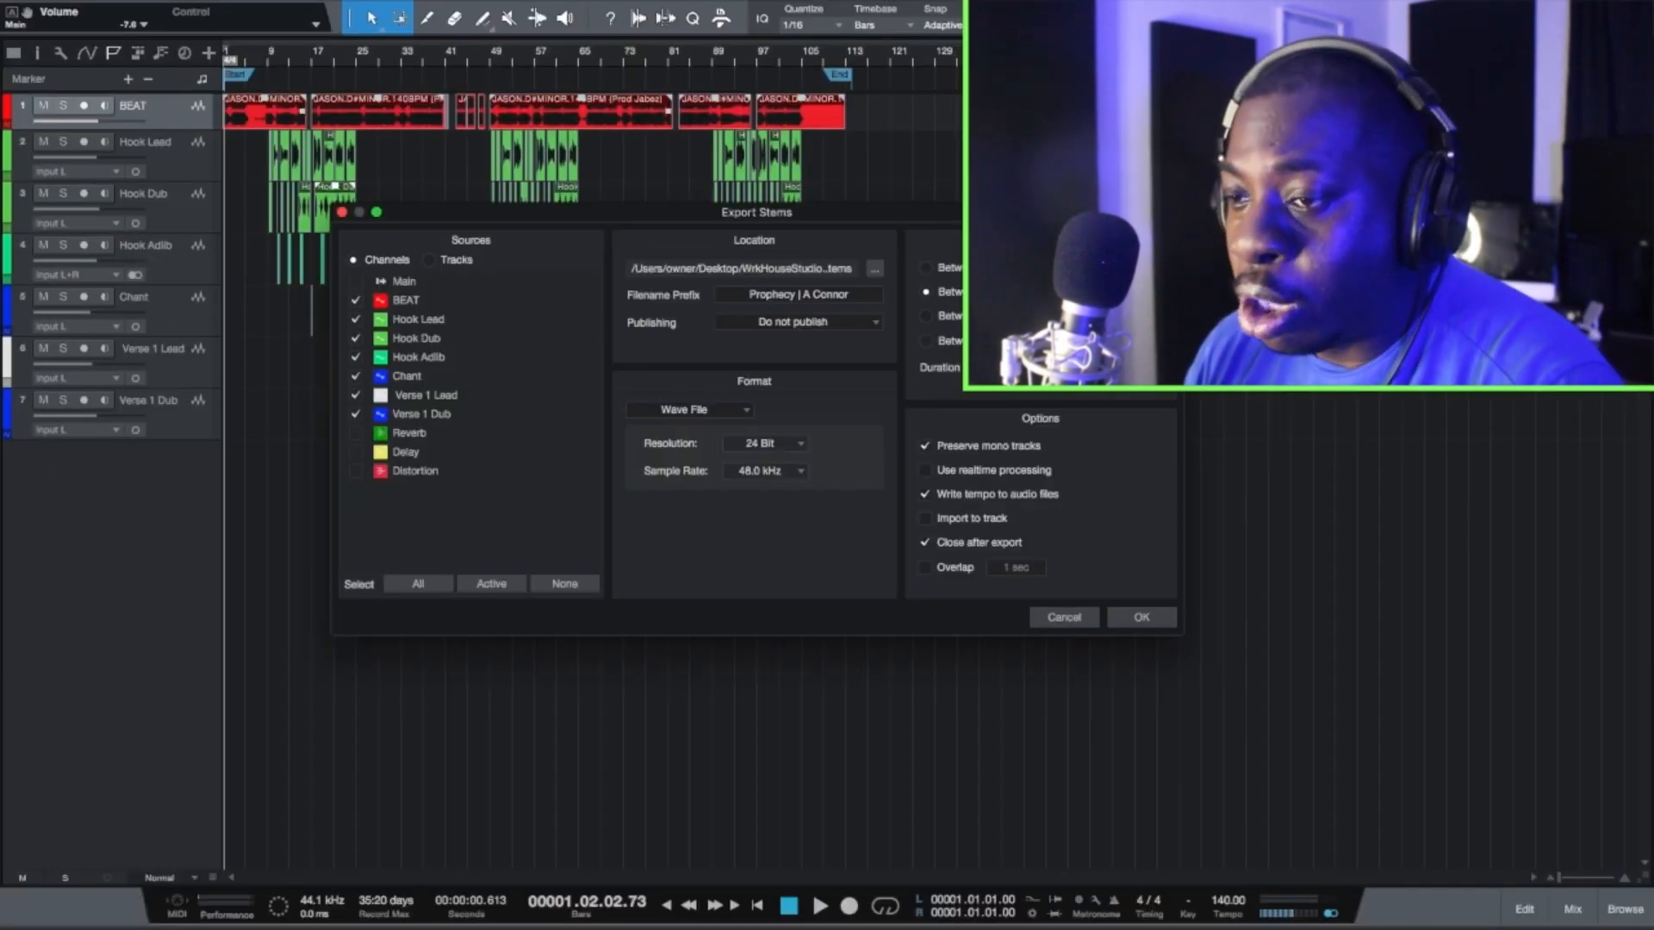
click(791, 448)
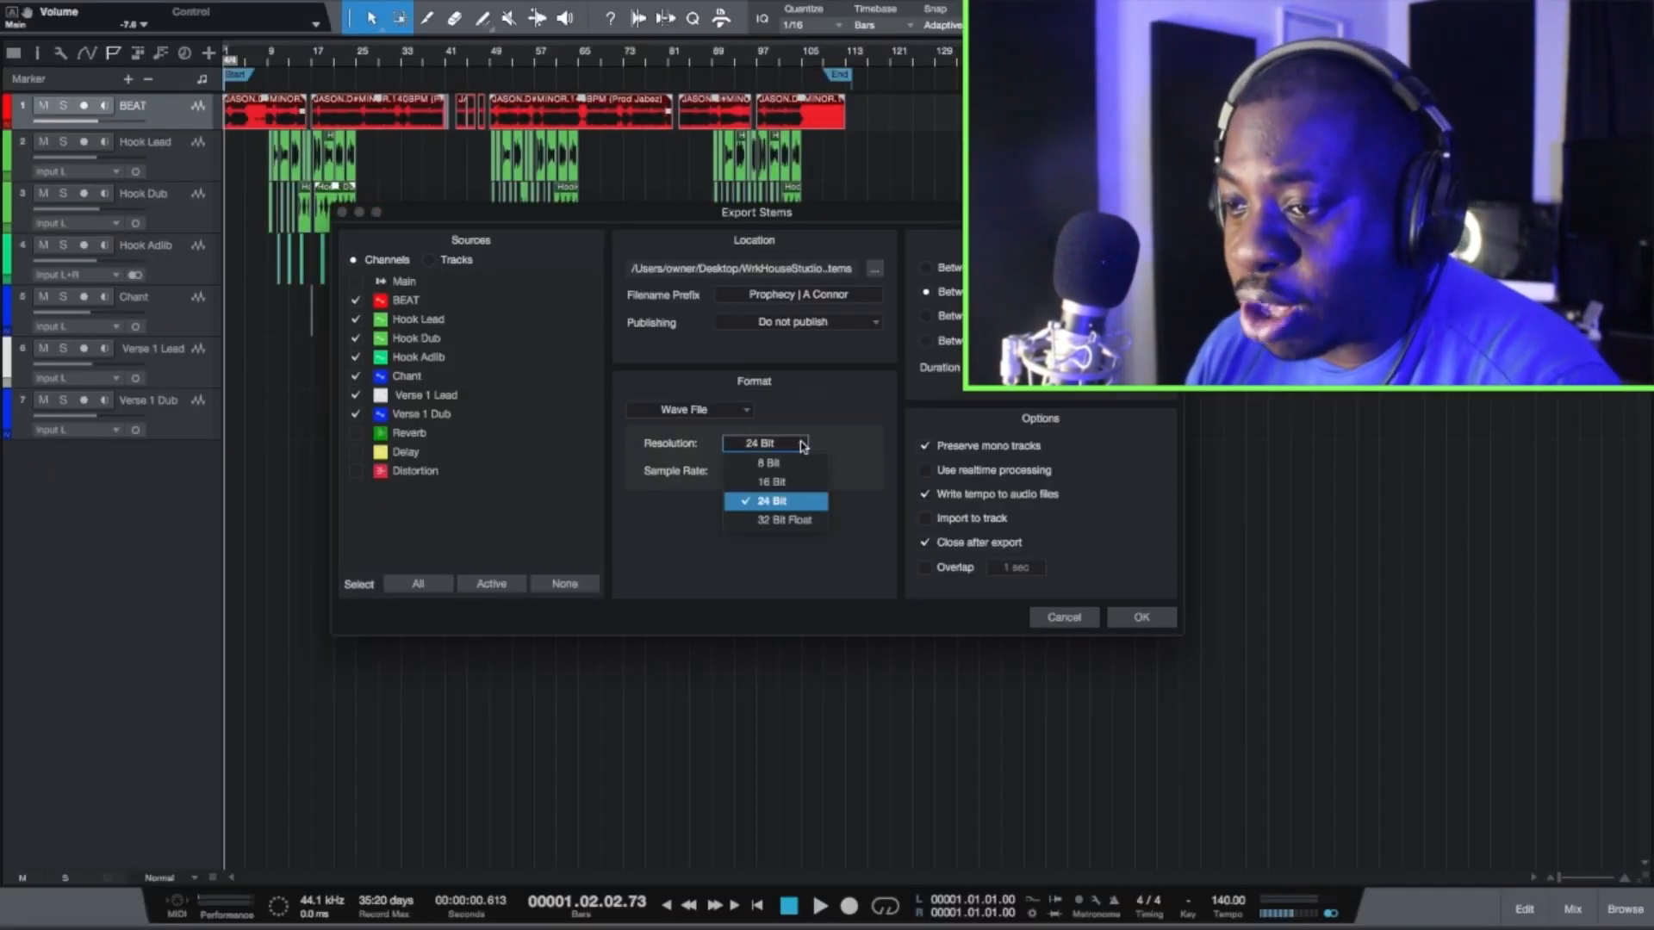
click(787, 501)
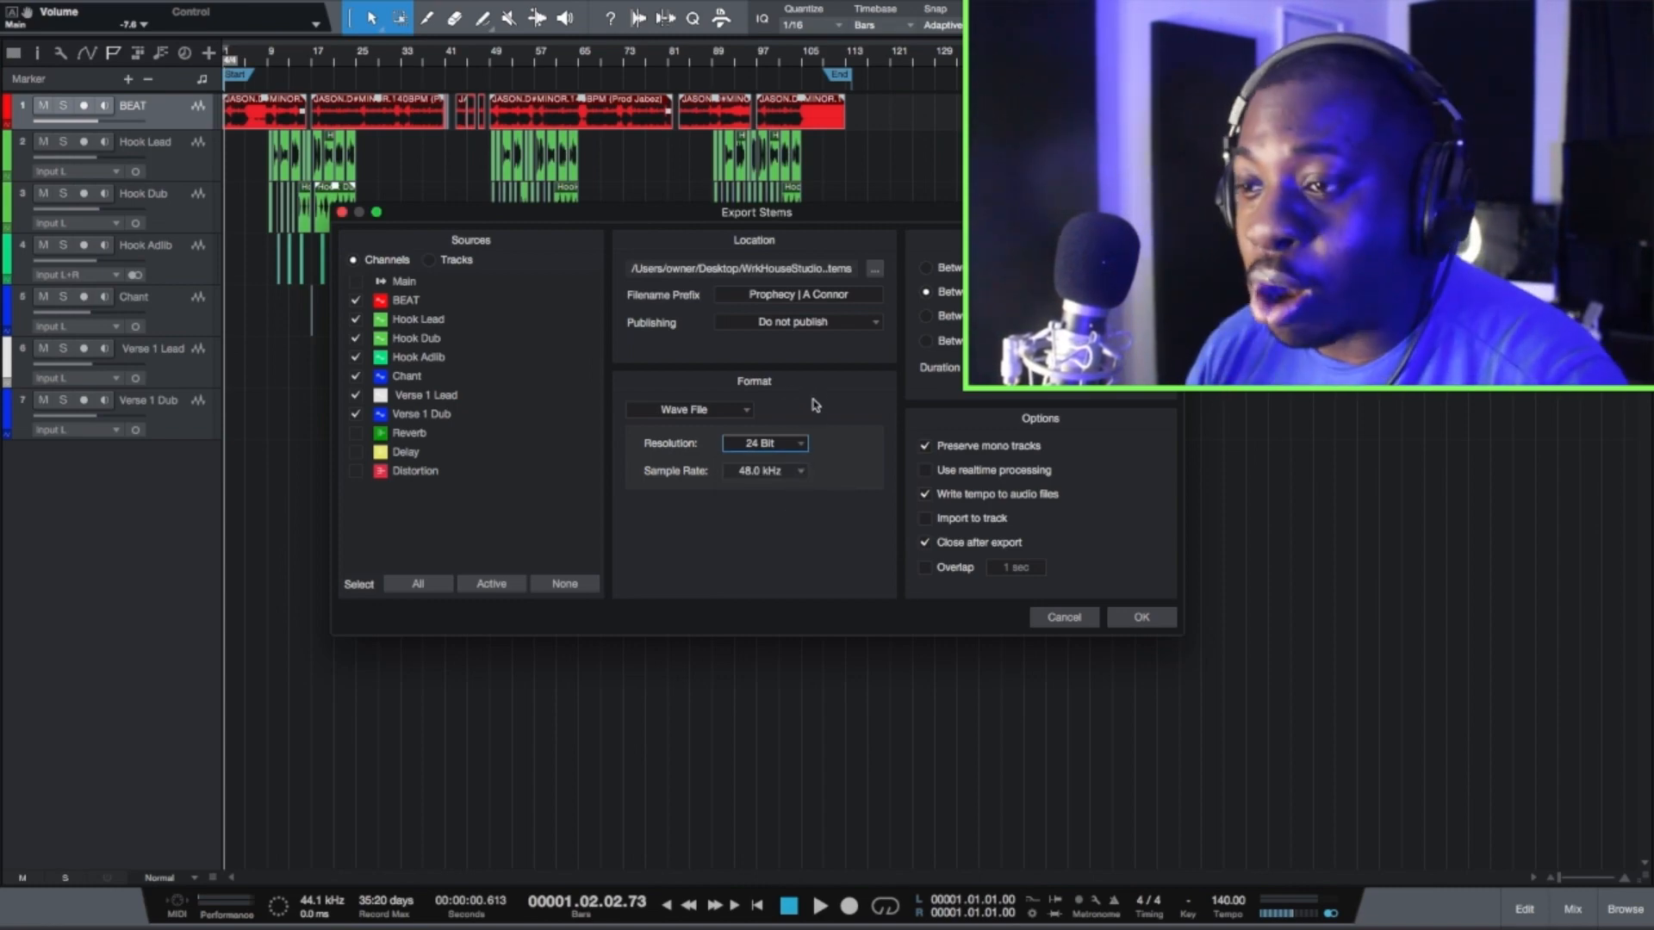
- Append "Stems" to the export's filename prefix and run the stem export
click(857, 300)
key(Right)
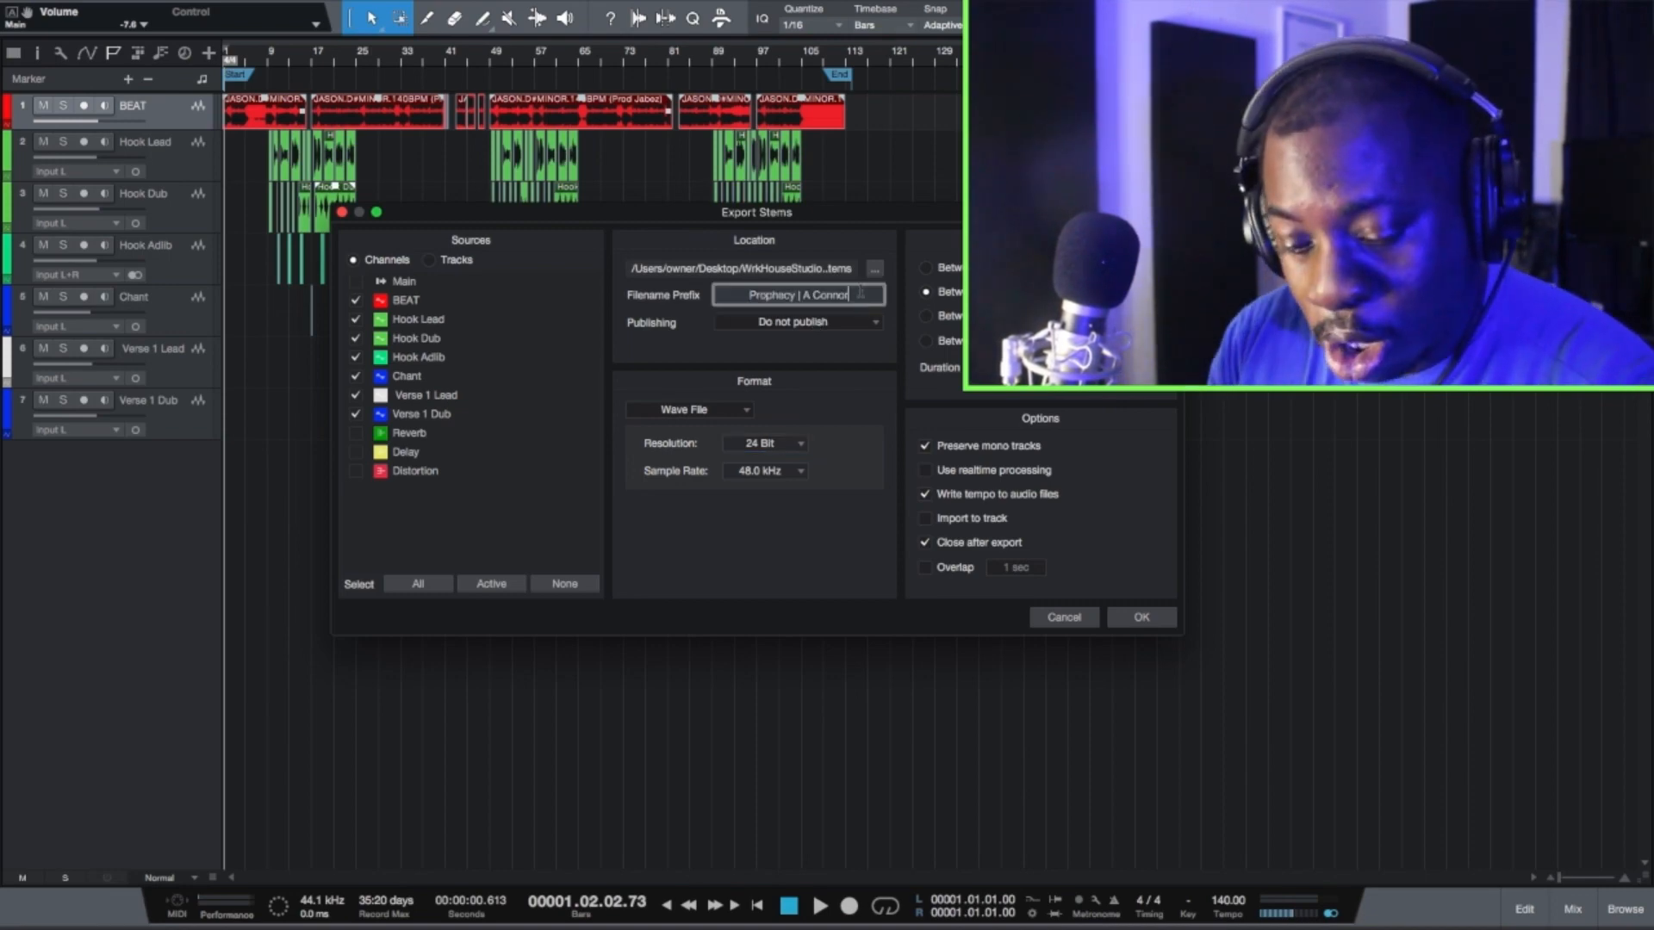
text(Stem)
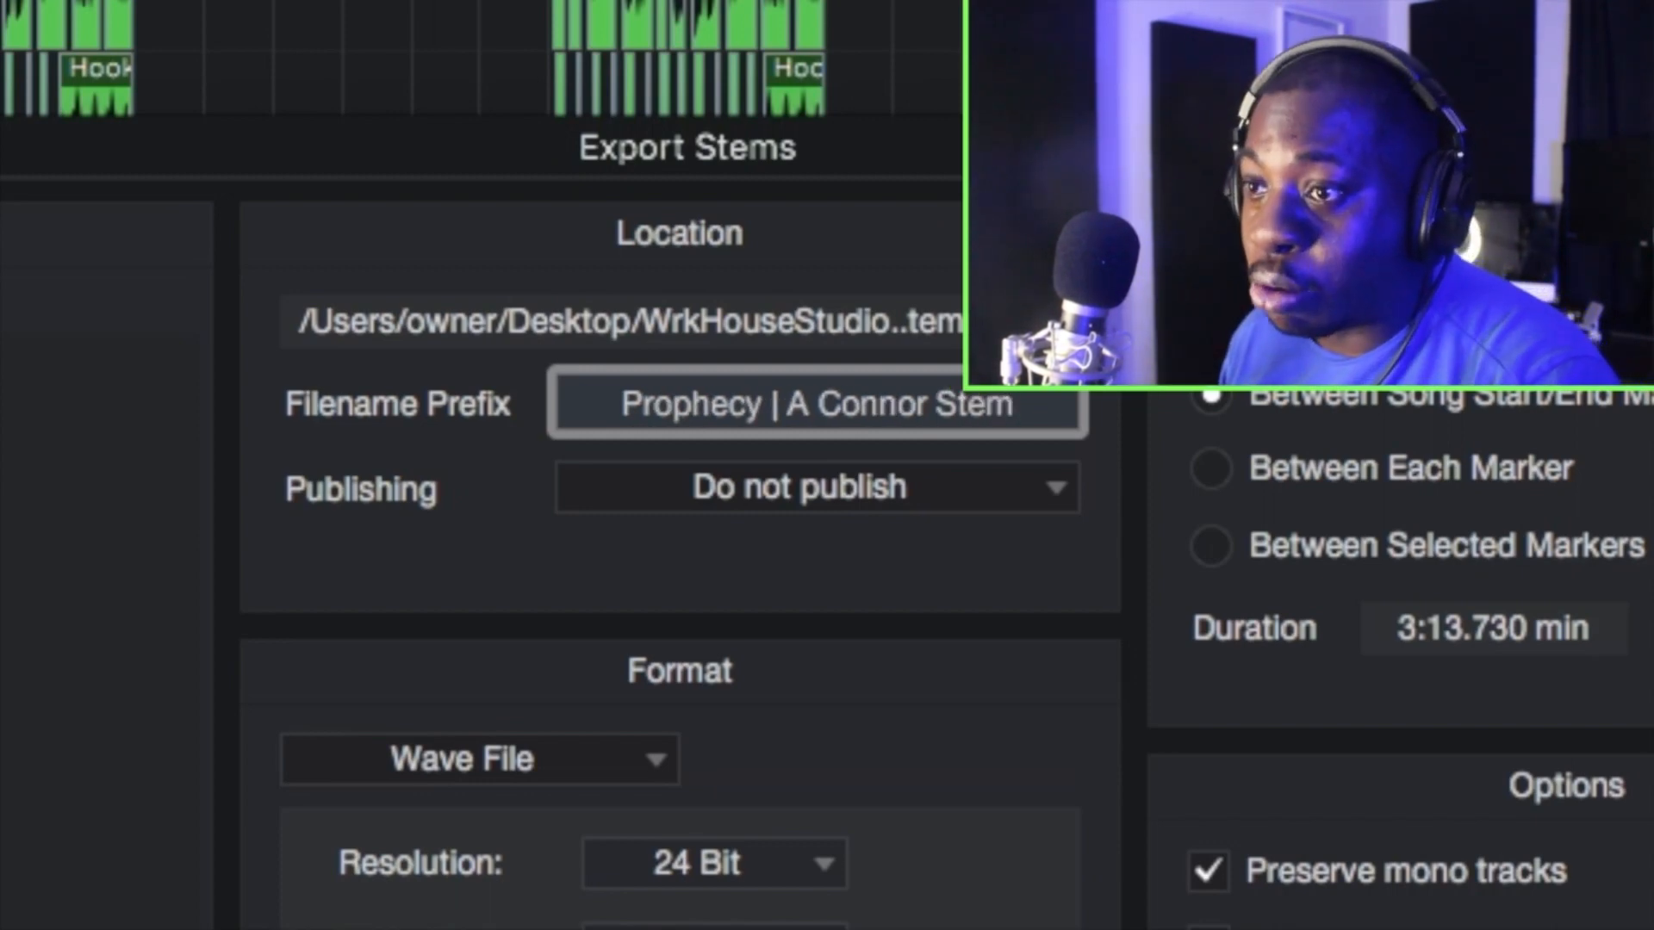
text(s)
key(Return)
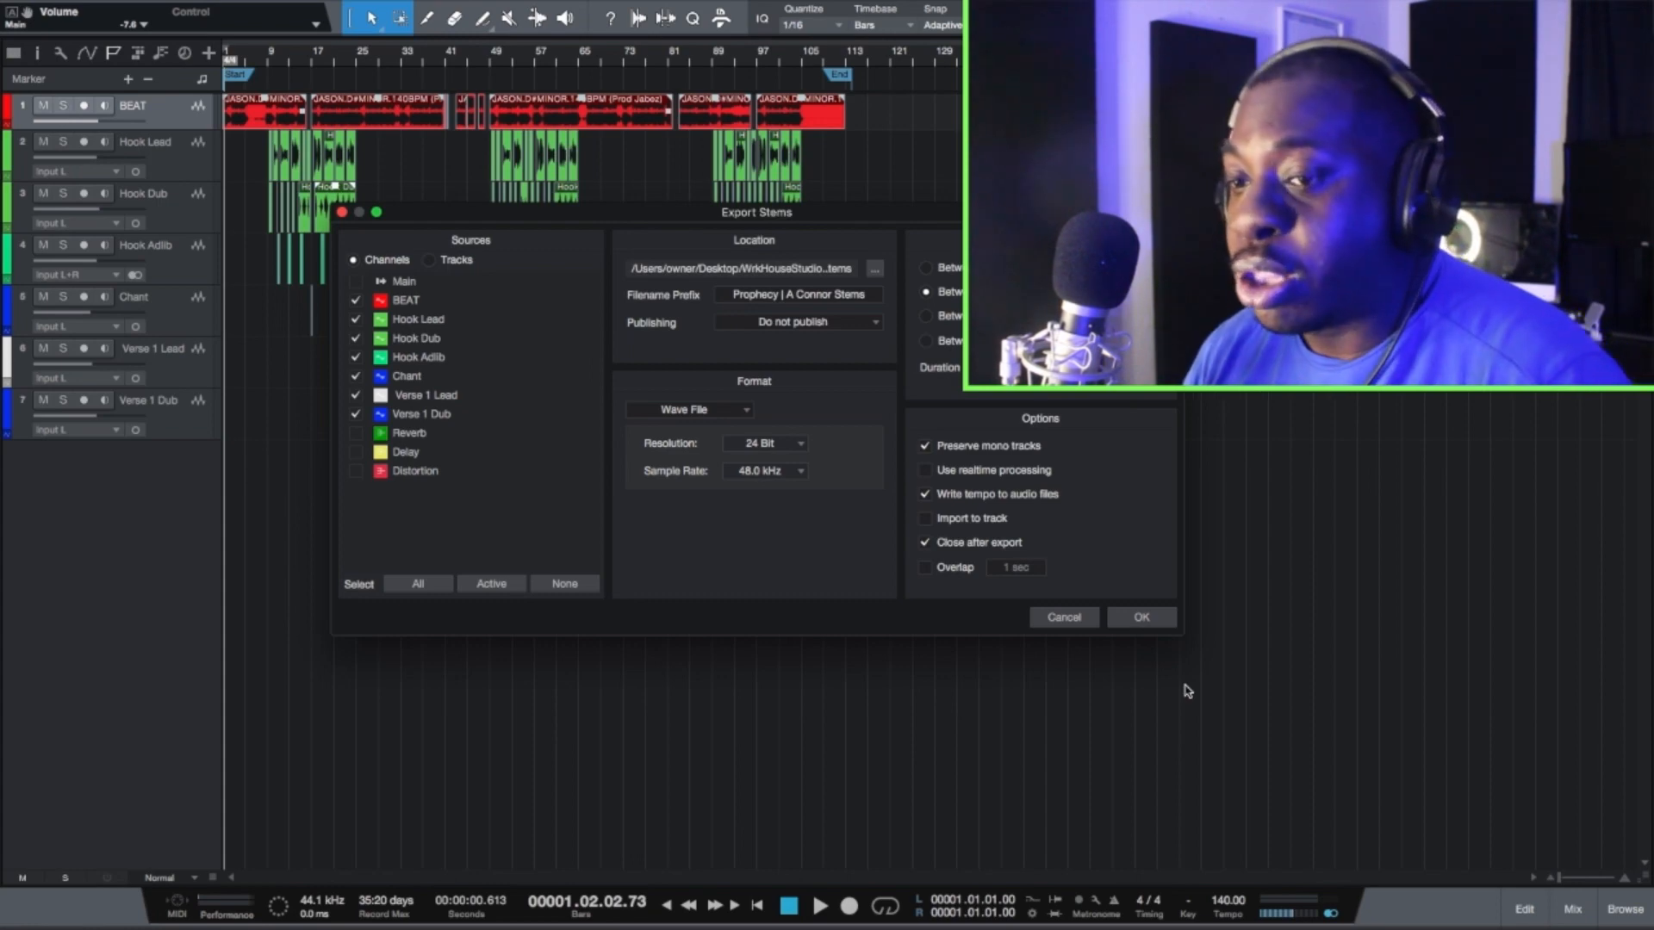
click(1146, 619)
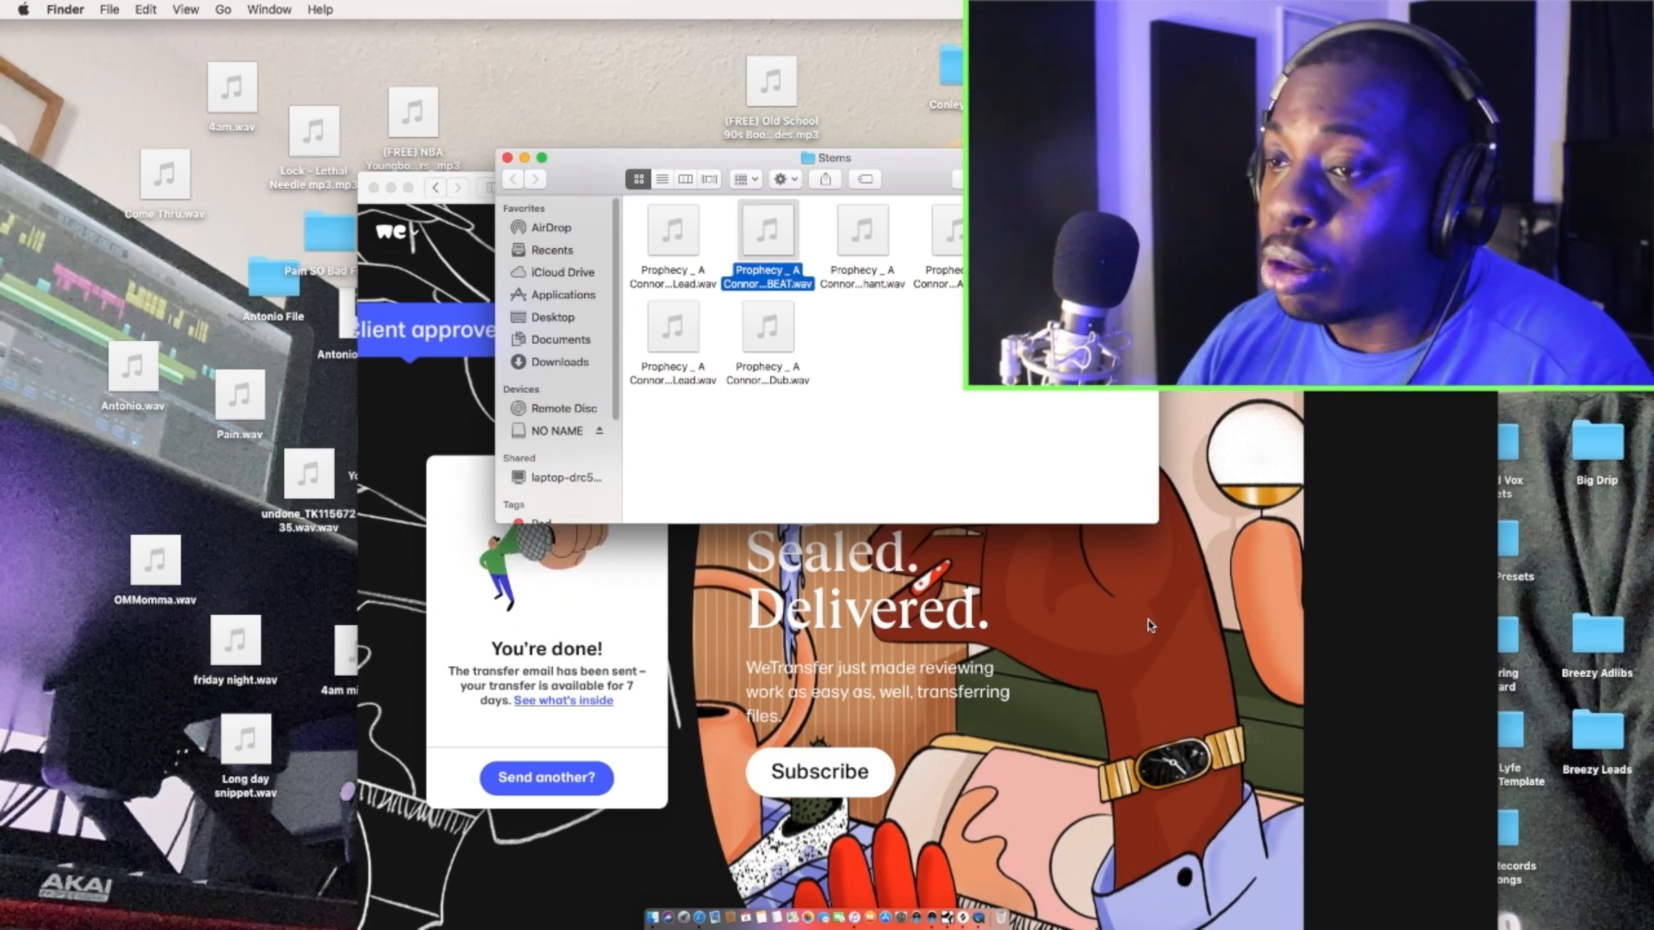
- Create a new folder on the desktop named "Prophecy Stems"
mouse_move(688, 256)
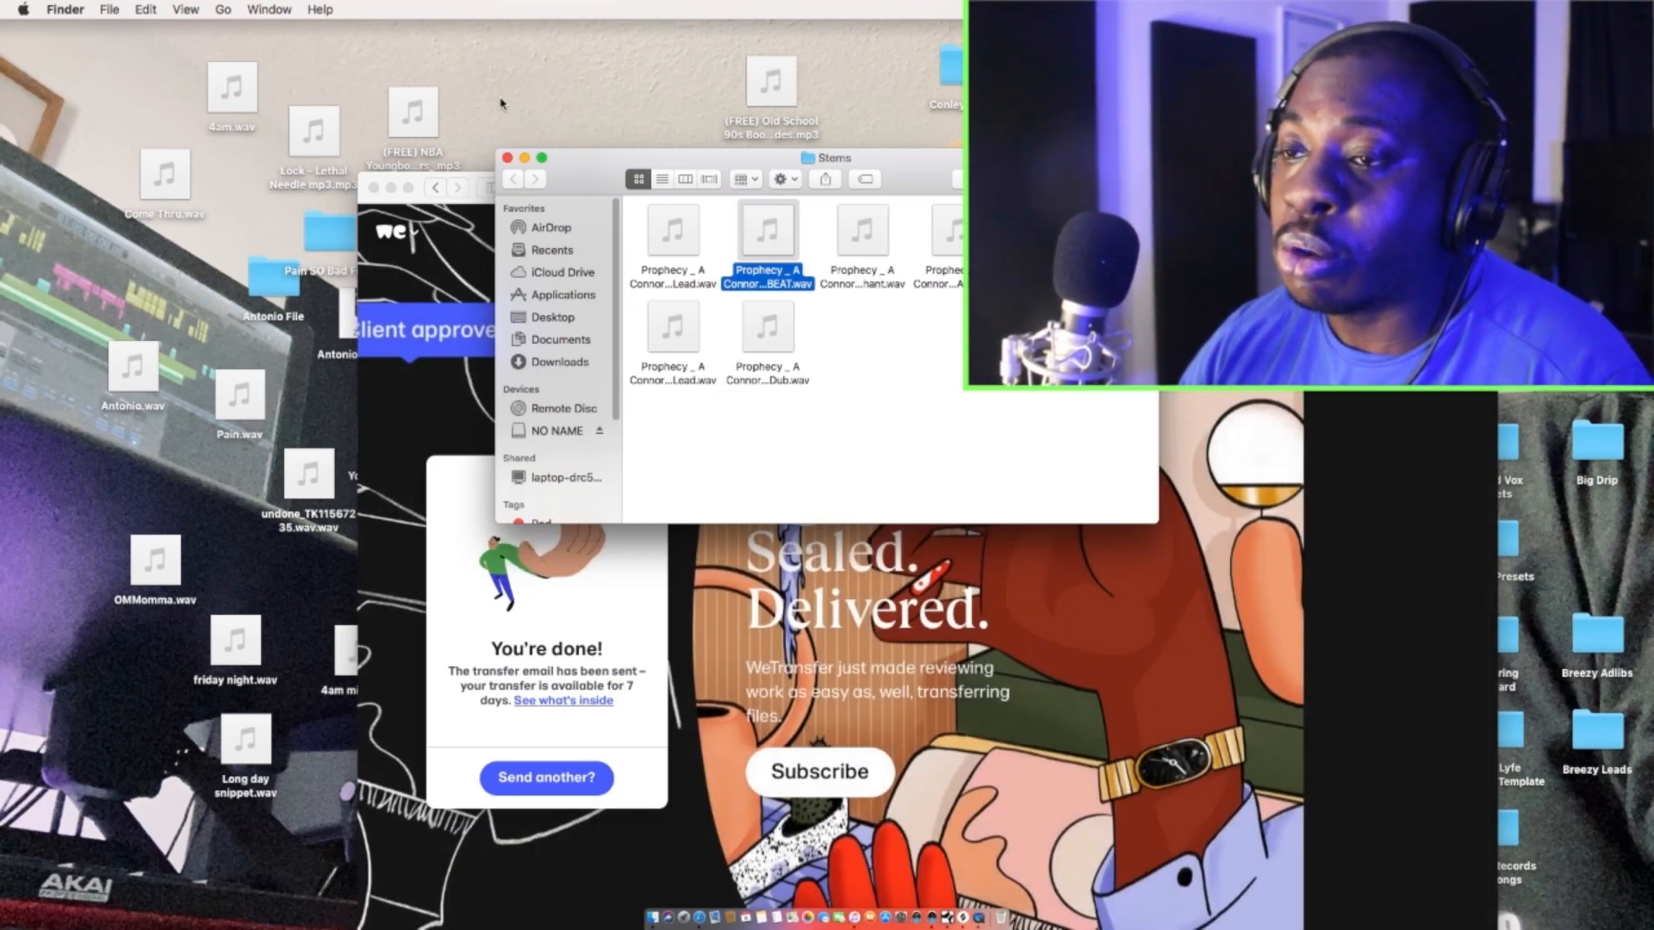
right_click(507, 97)
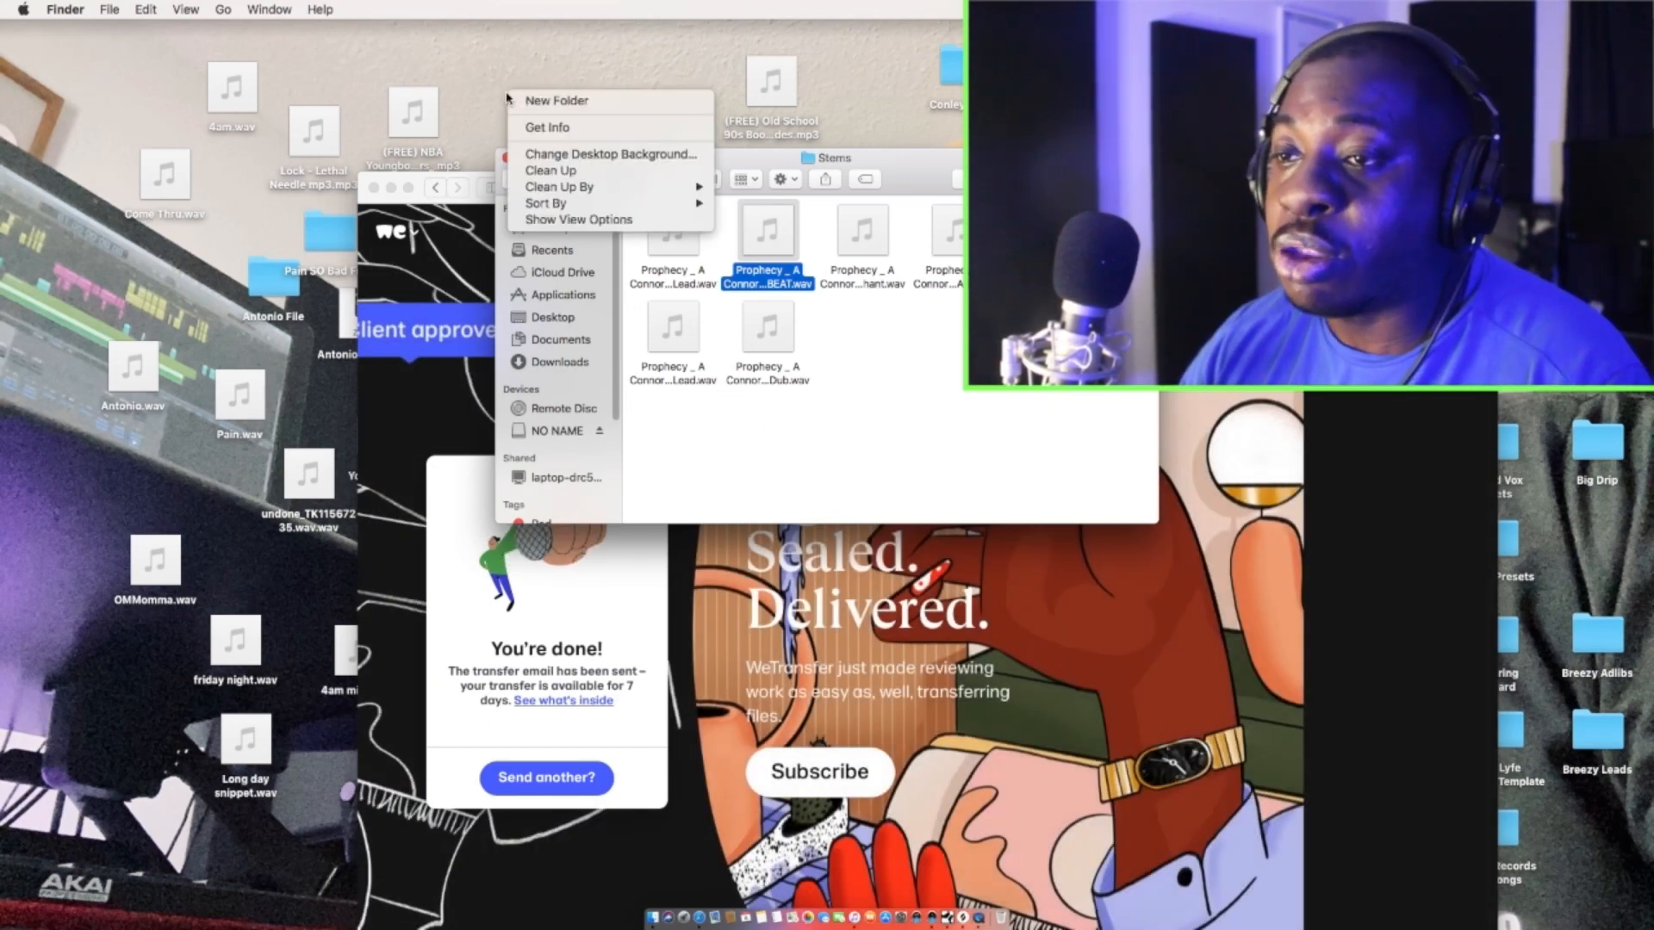
click(565, 102)
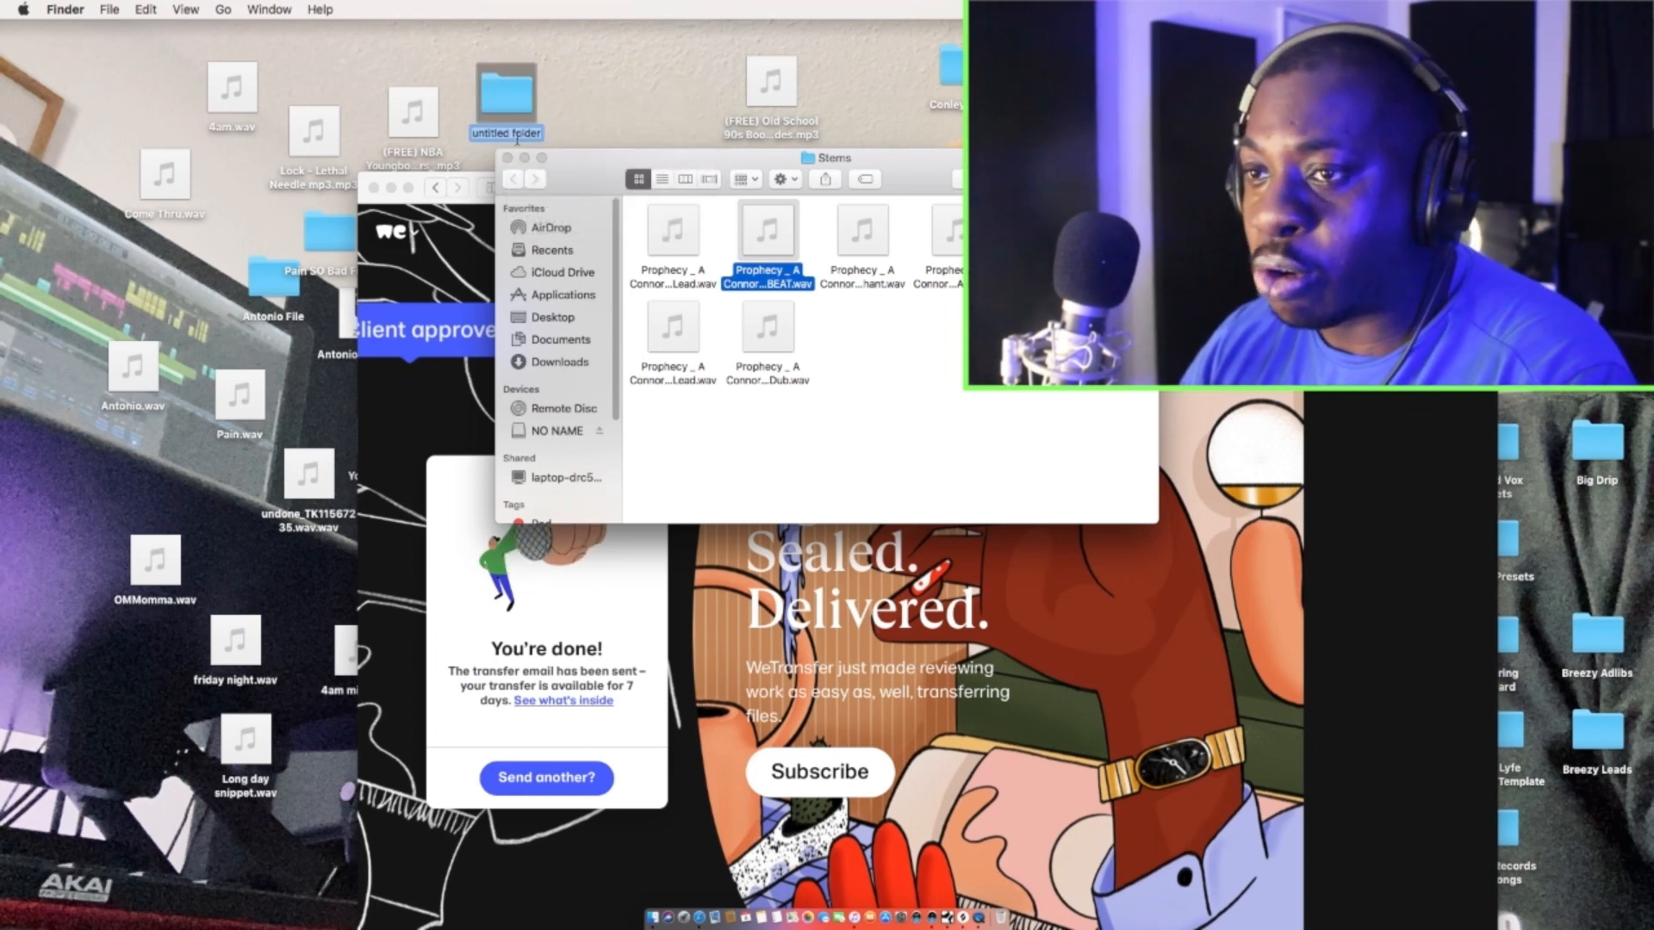
key(BackSpace)
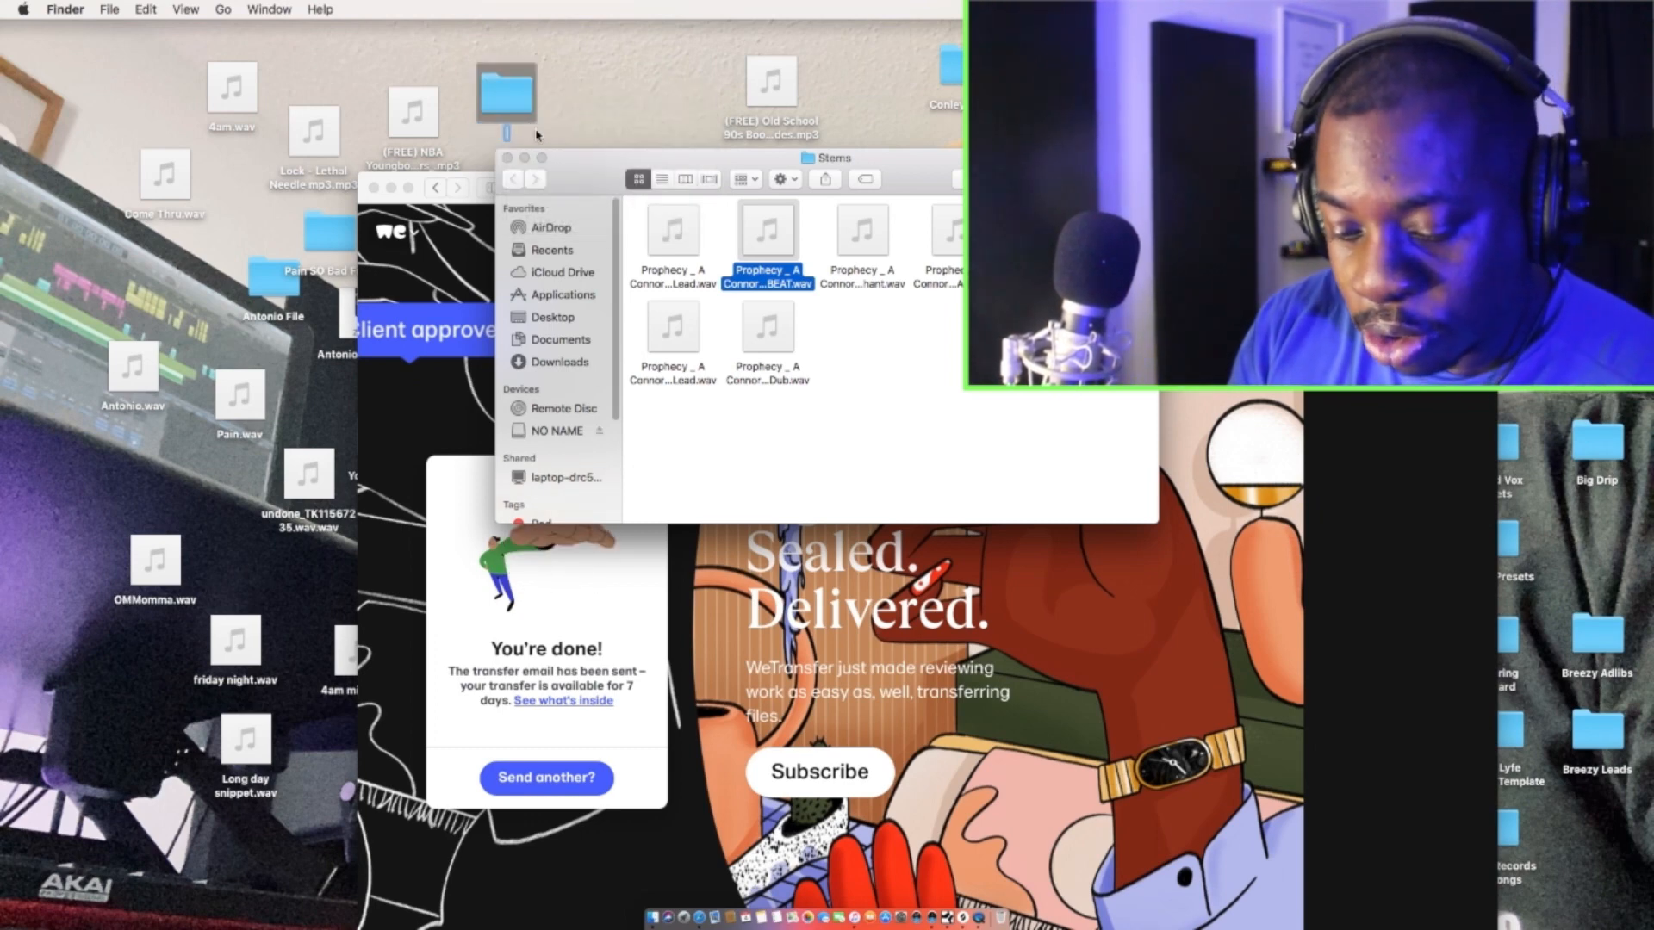
text(Pro)
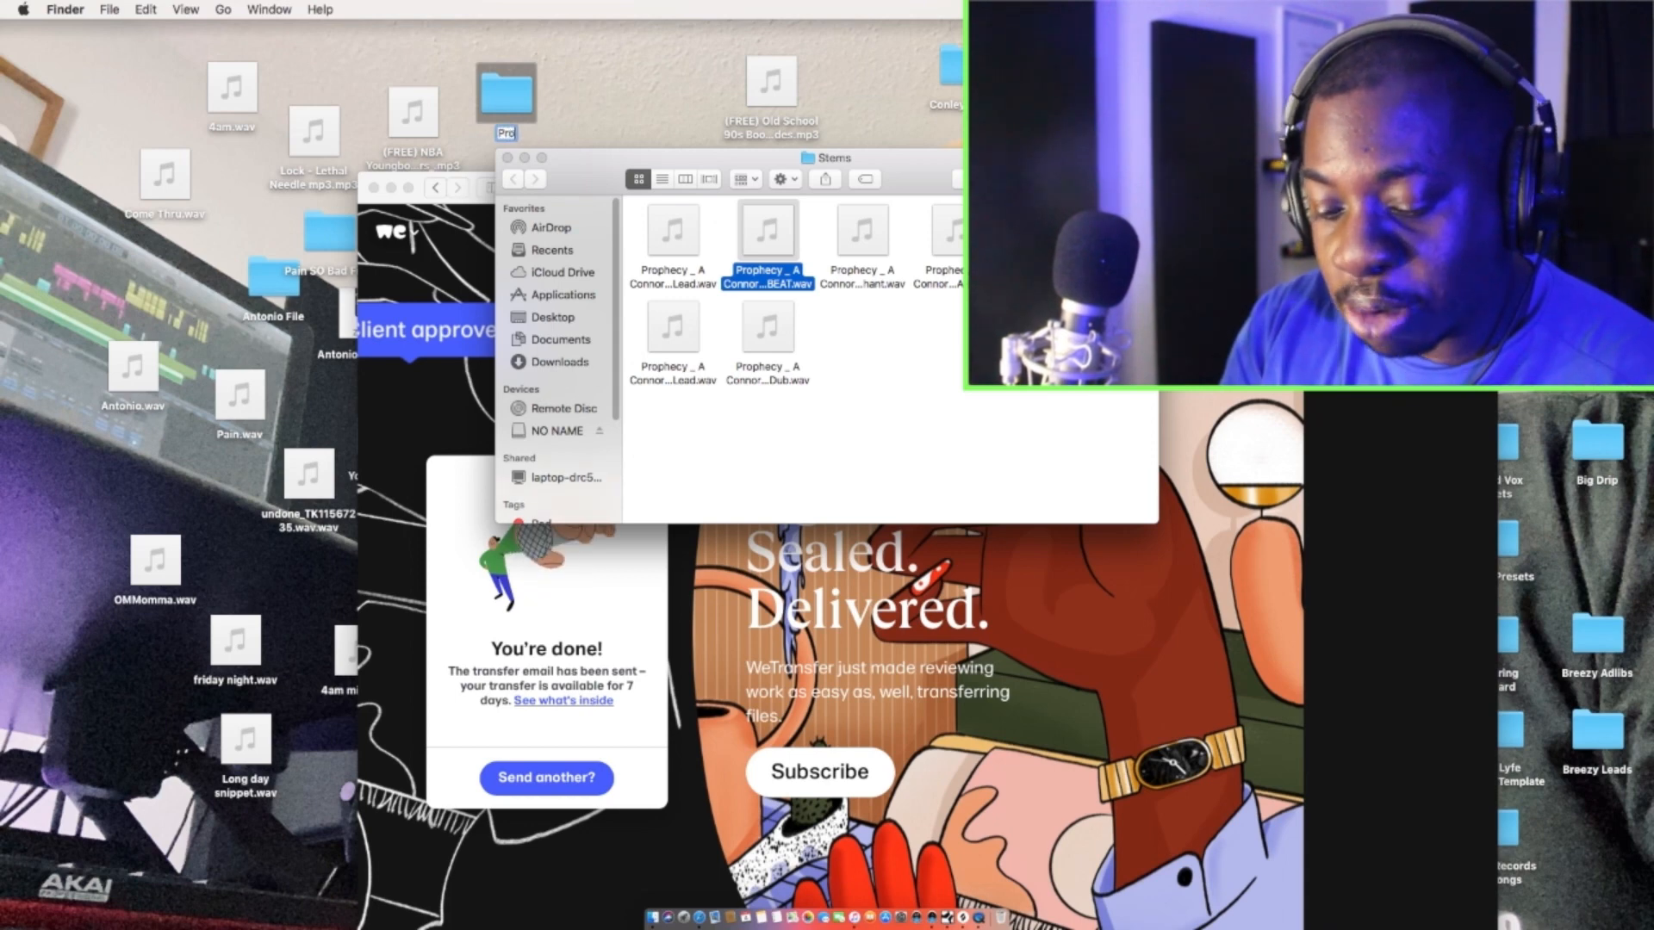
text(phecy)
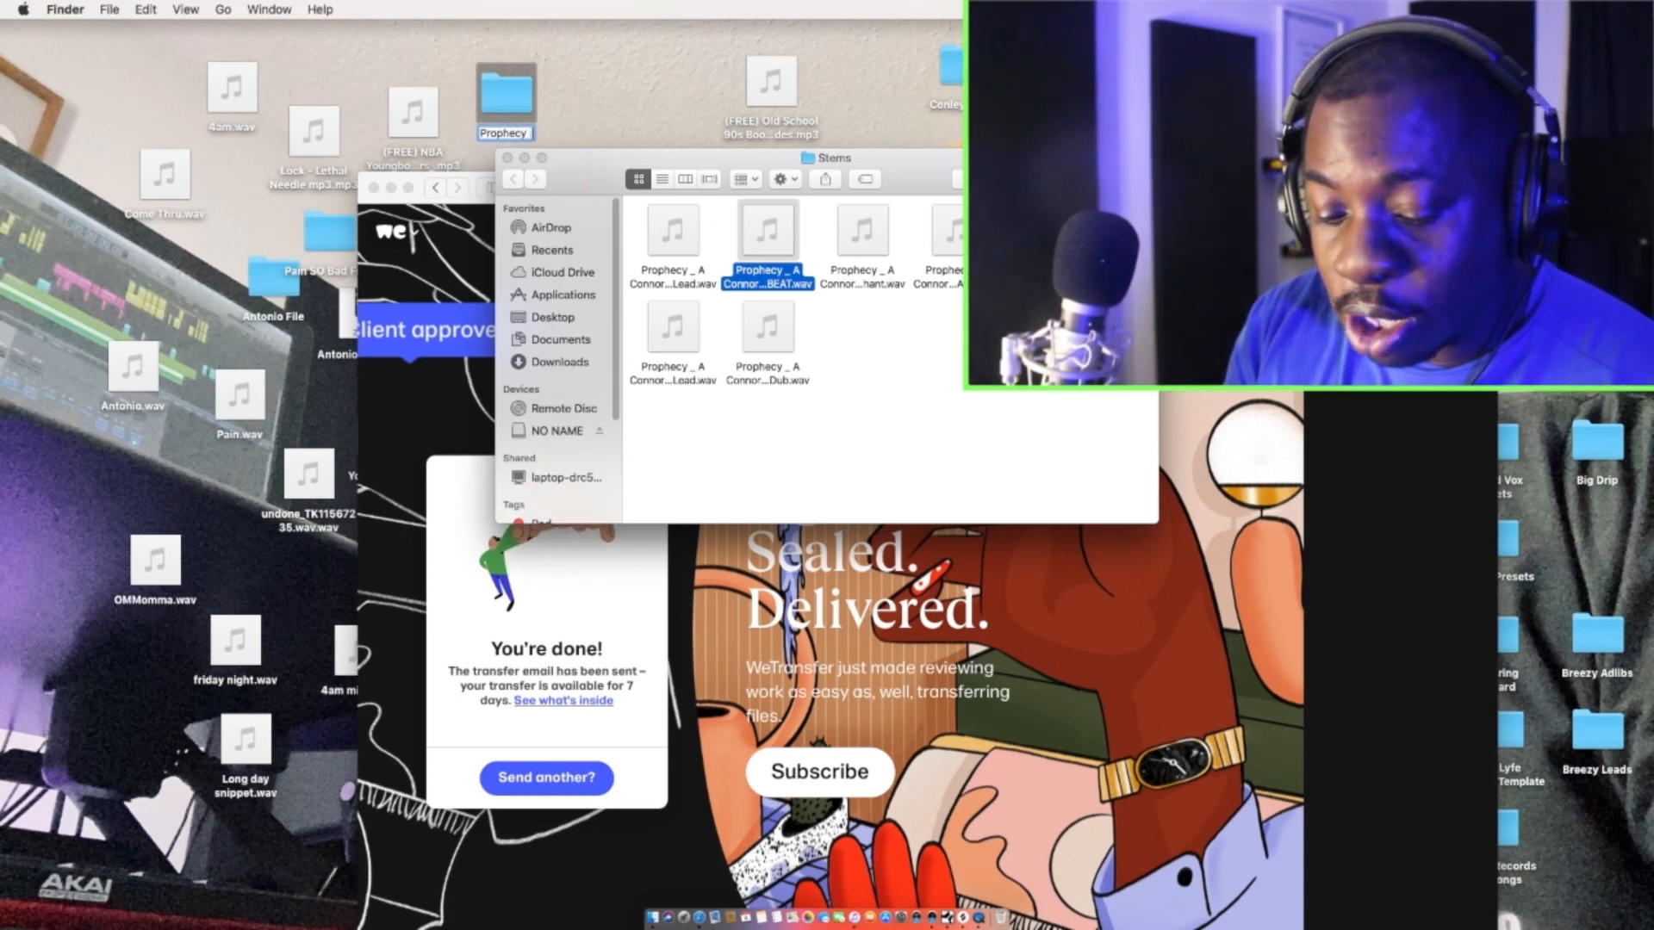
text( Stems)
key(Return)
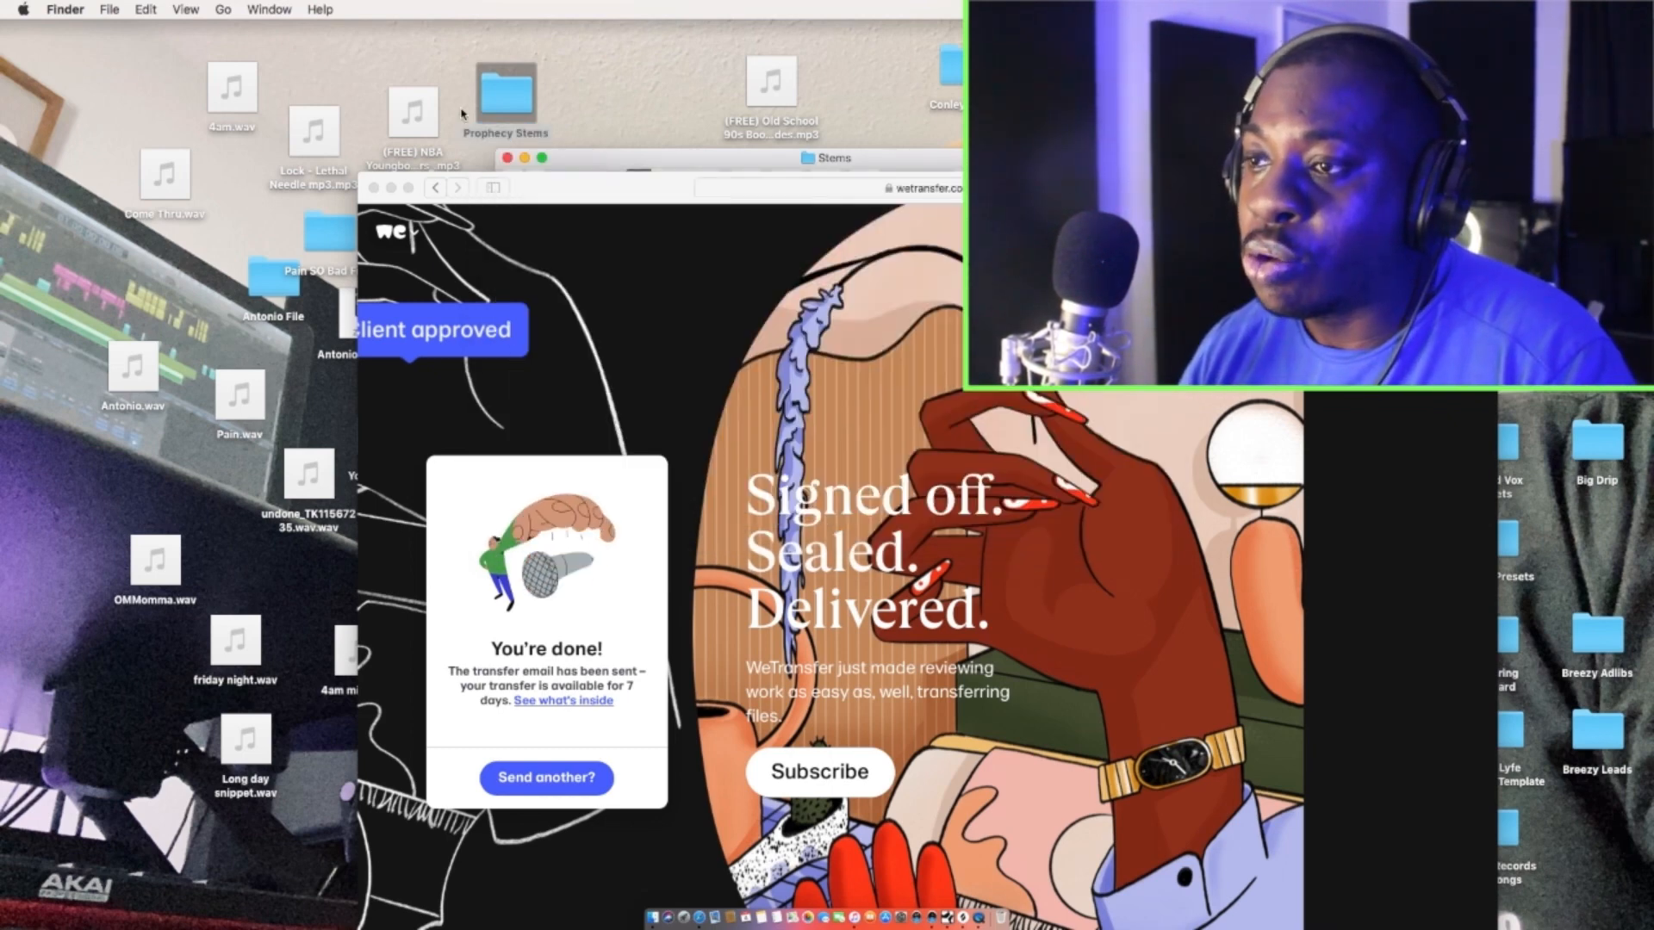
- Open the Prophecy Stems folder and move all the exported wav files from the Stems folder into it
double_click(515, 105)
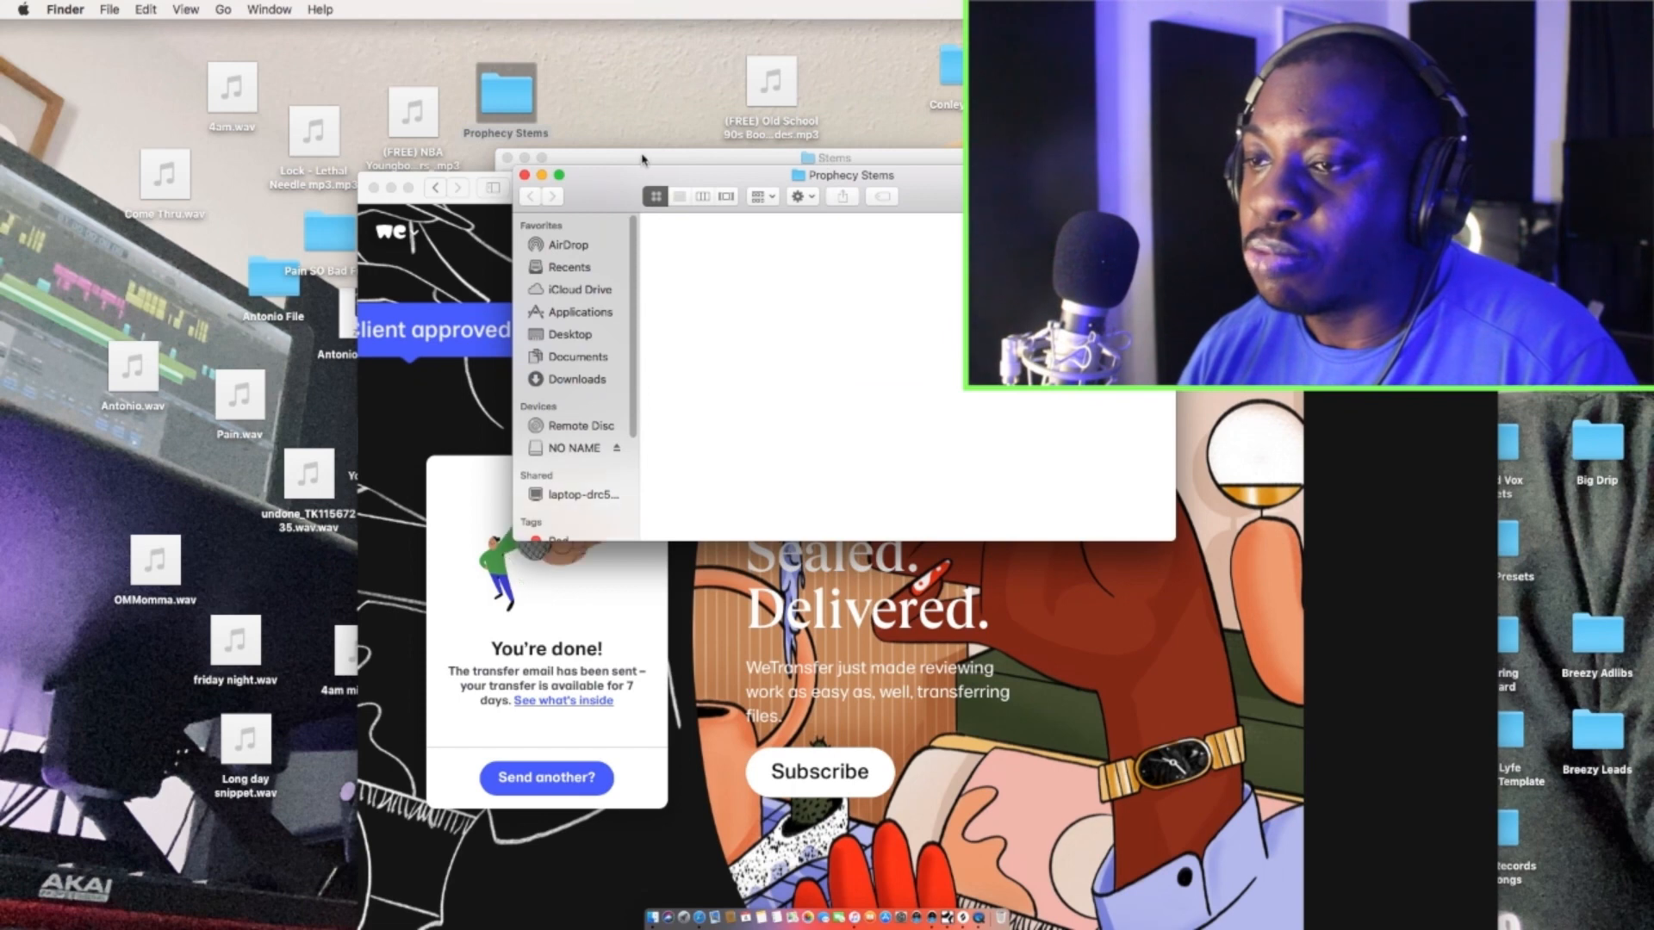
click(641, 158)
drag(641, 159, 965, 461)
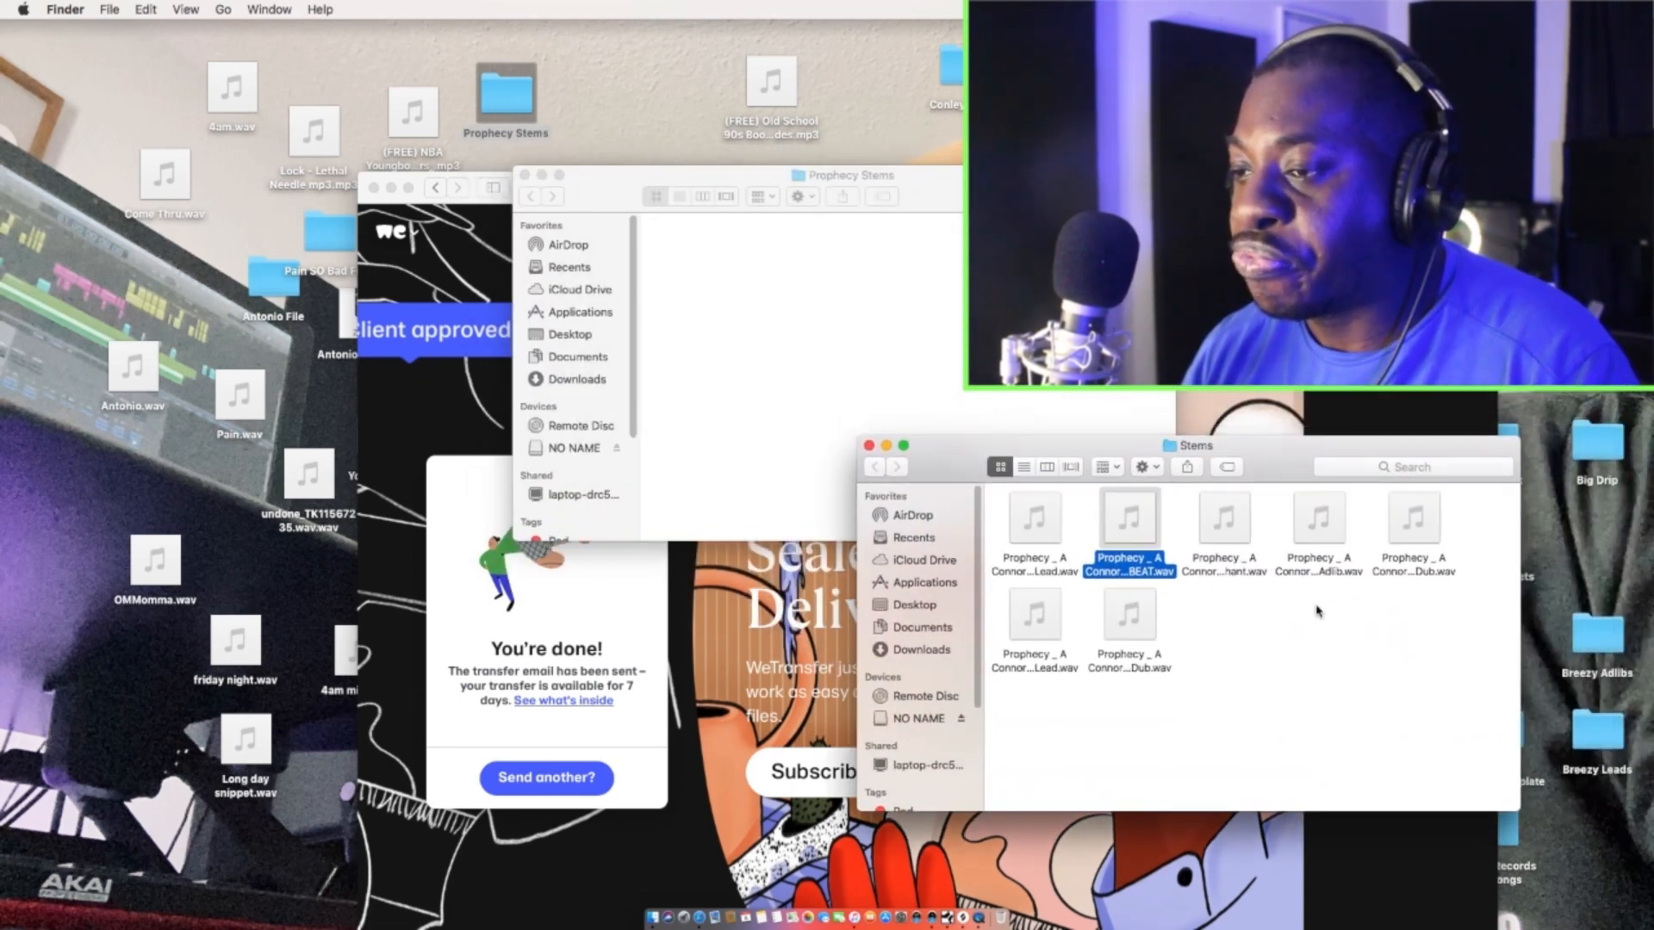
click(1466, 658)
drag(1467, 659, 689, 258)
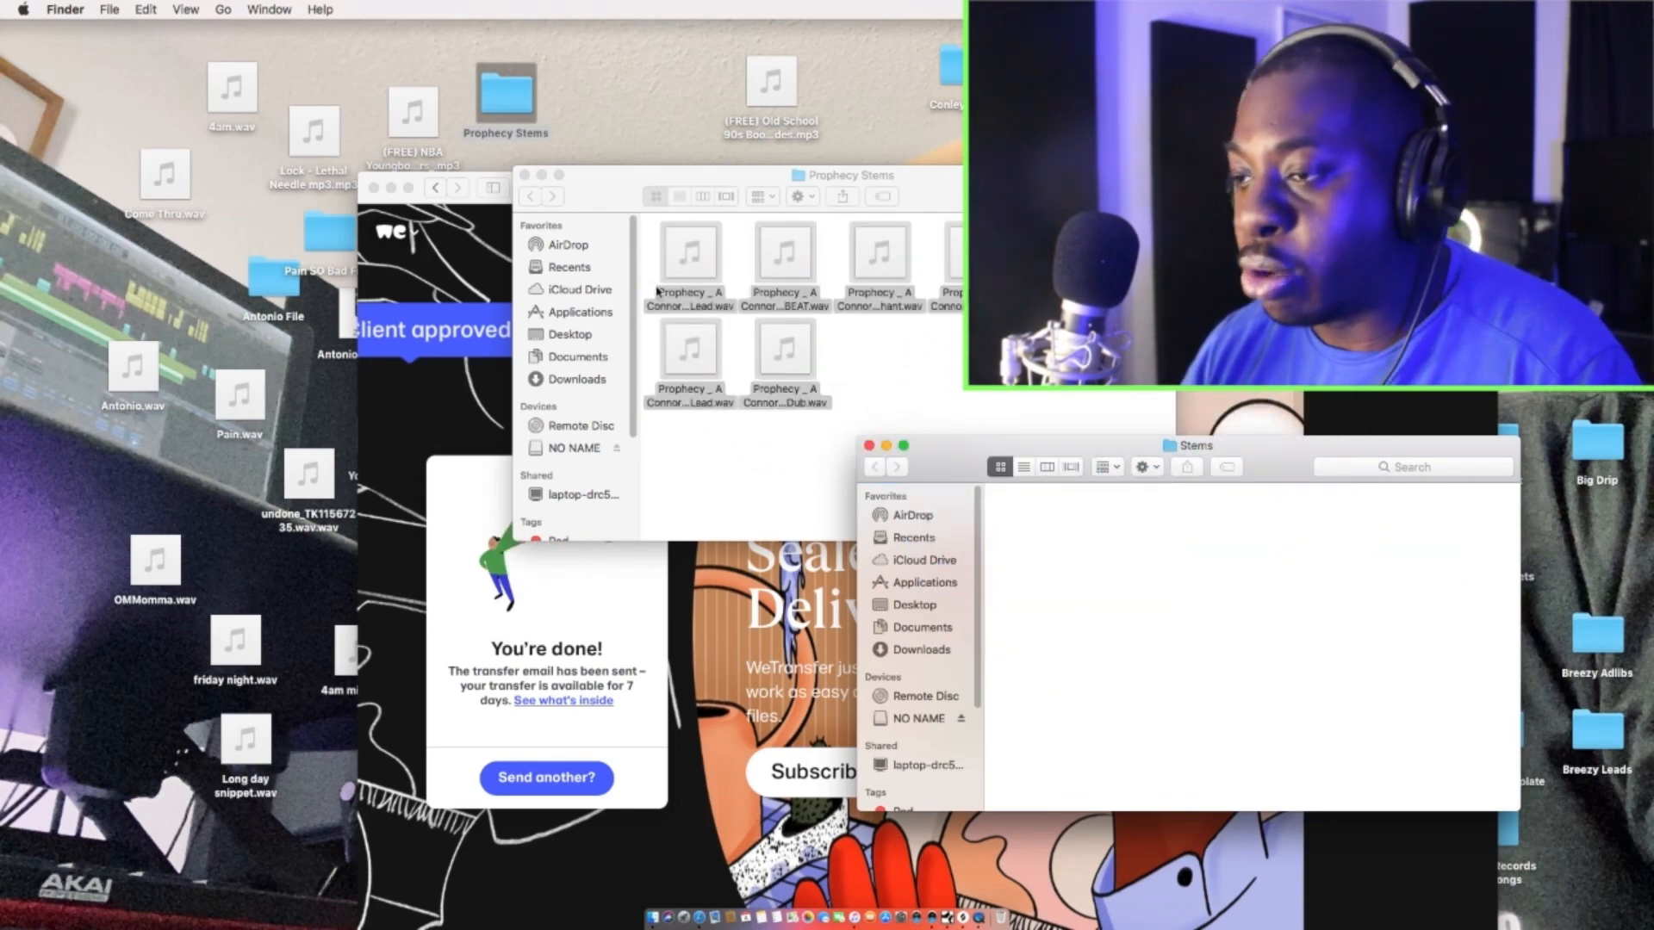
- Close both folder windows and compress the Prophecy Stems folder into a zip file
click(869, 445)
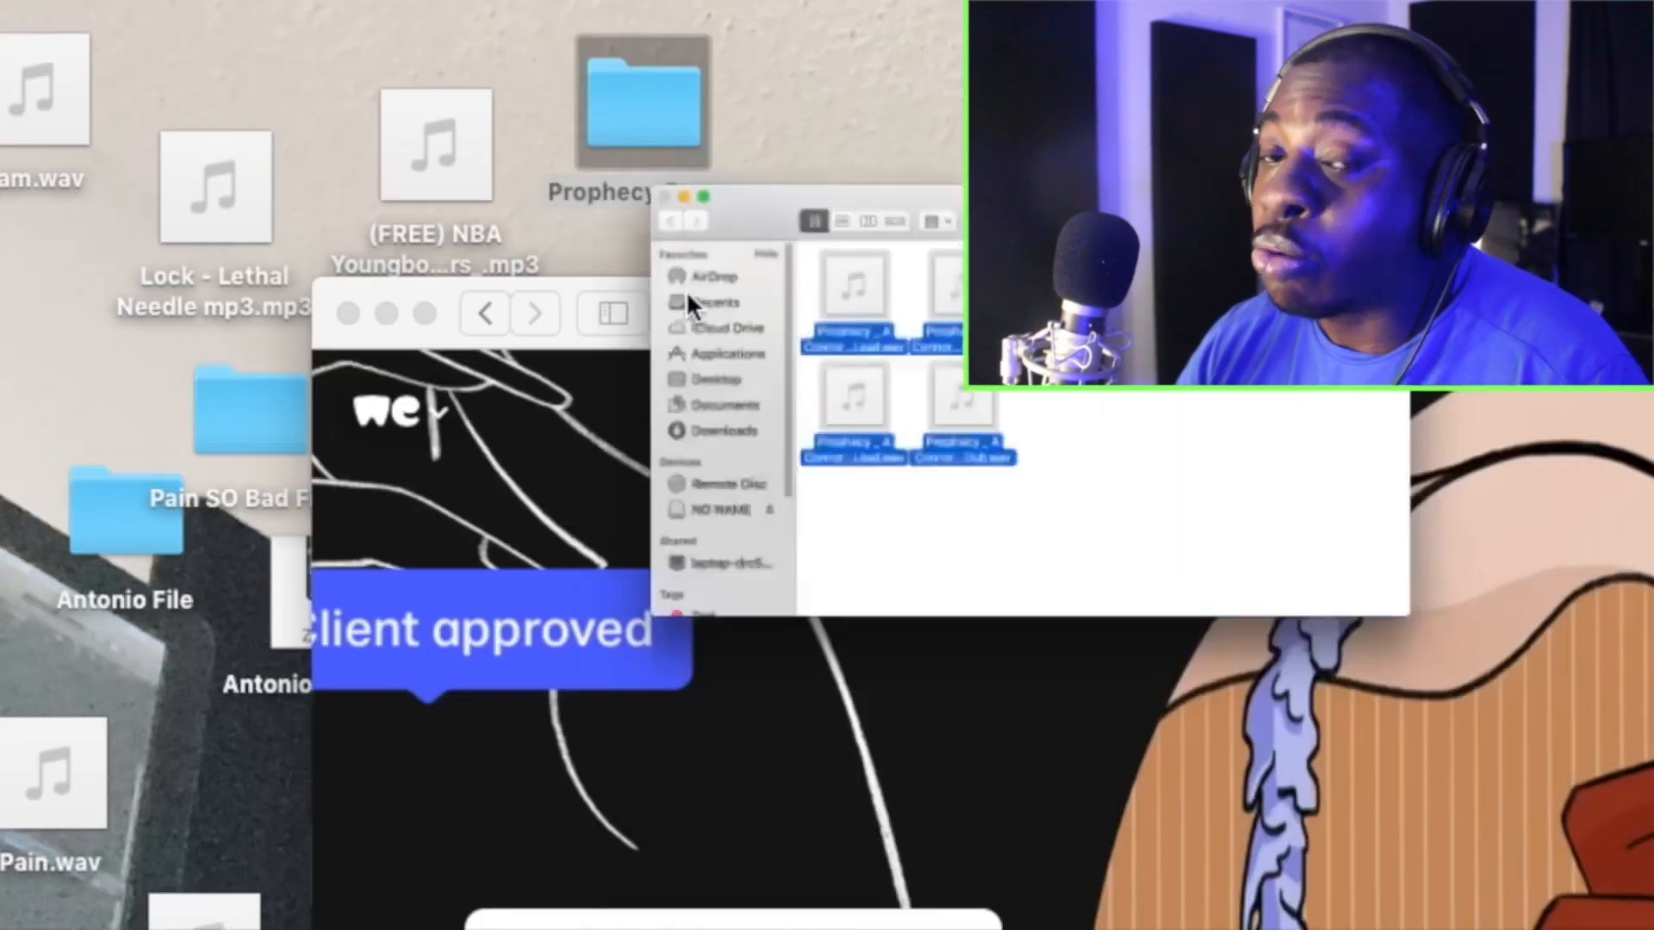
click(523, 175)
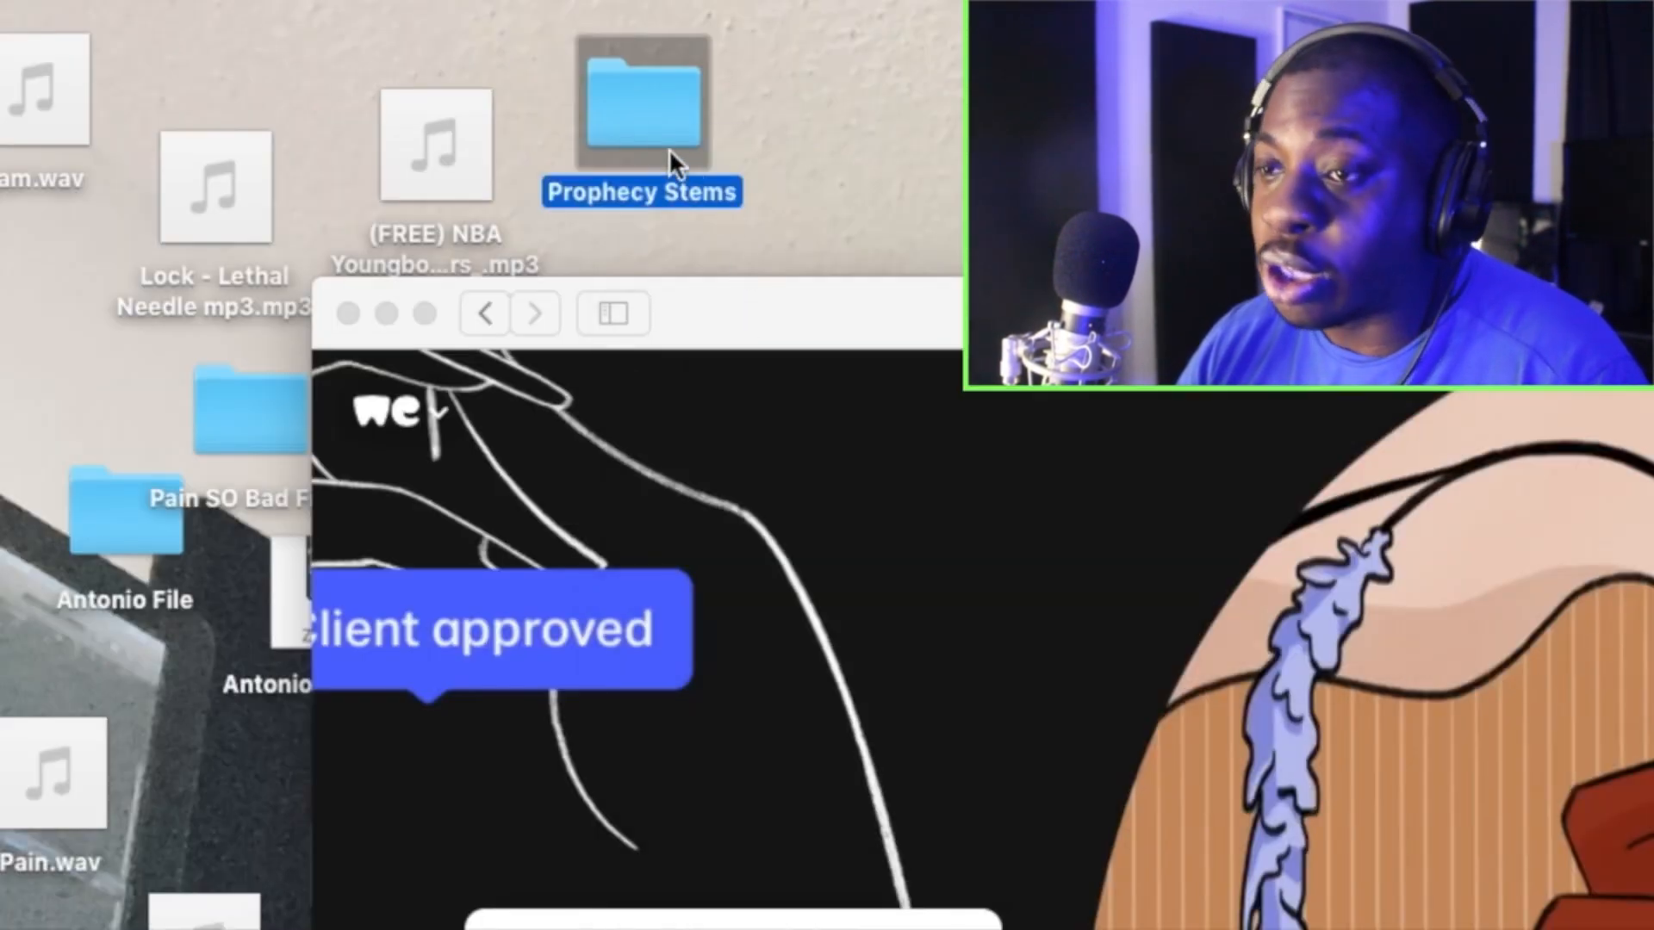
right_click(646, 112)
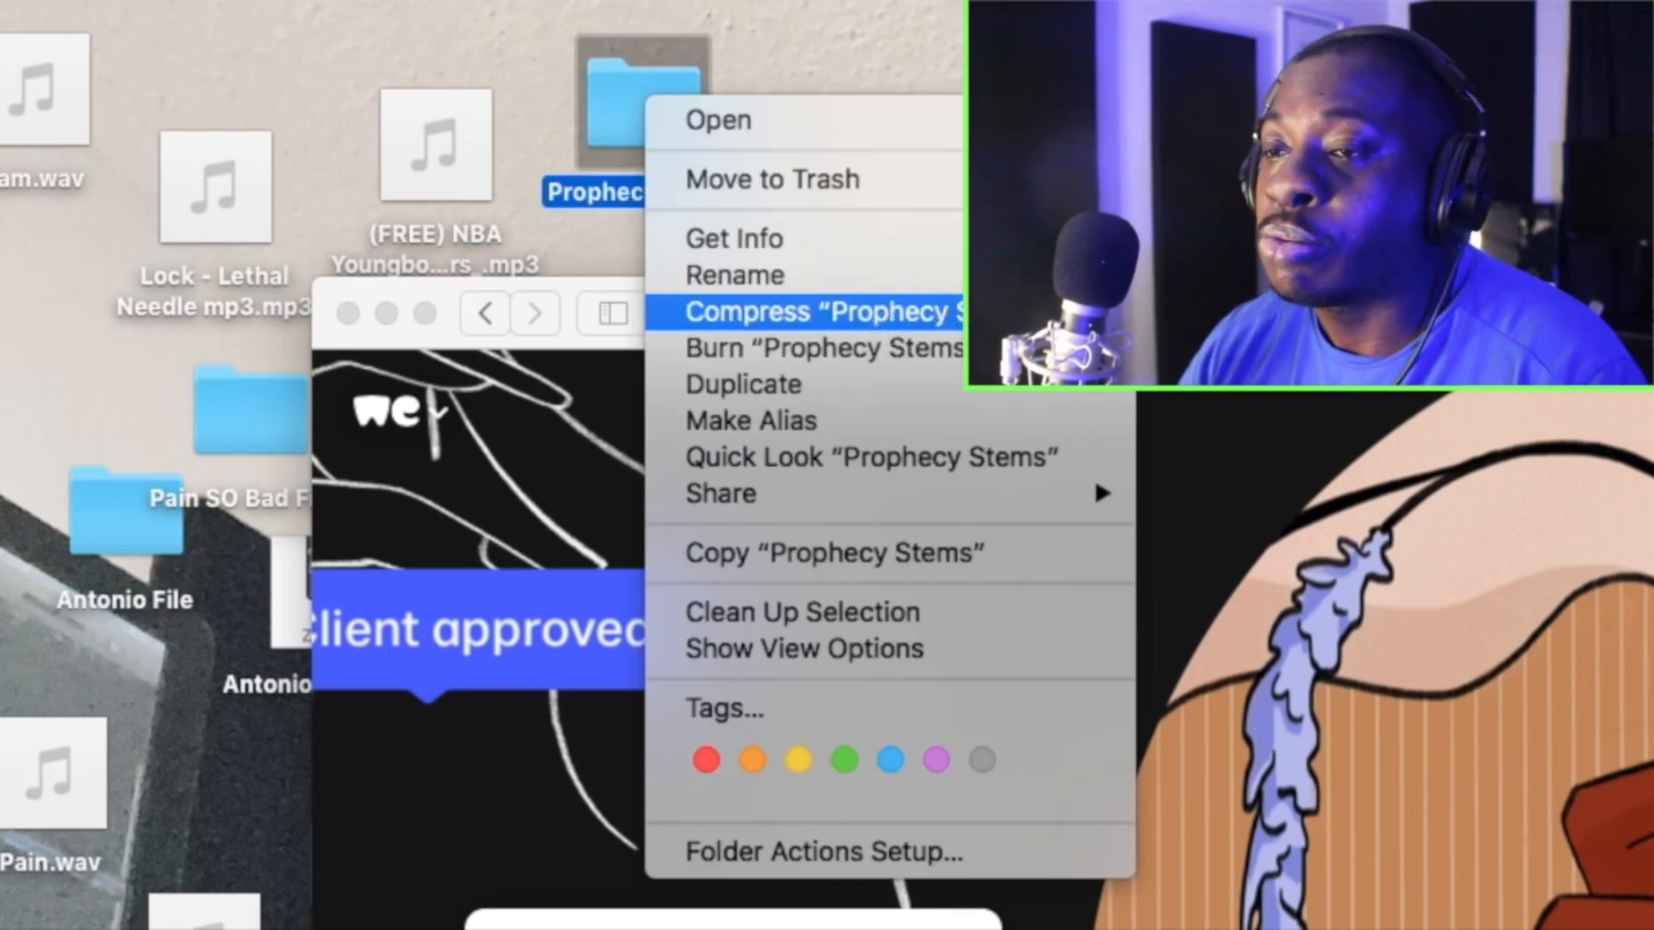
click(973, 312)
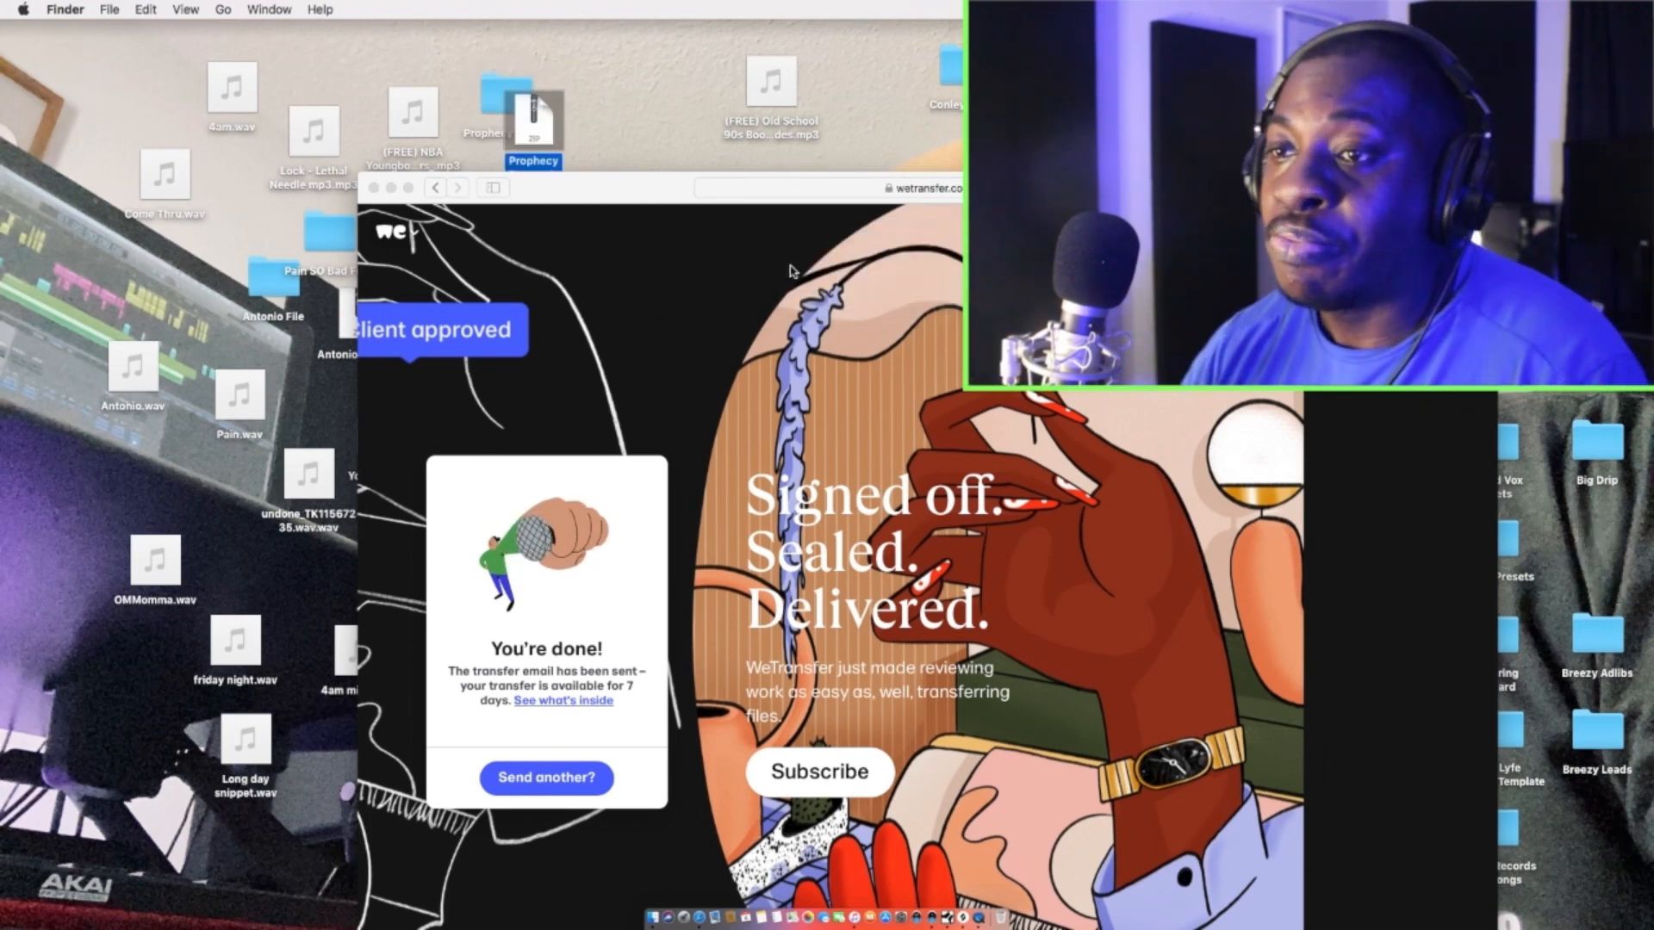
- Switch to WeTransfer, start another transfer and add both Prophecy Stems.zip and the Prophecy Stems folder to it
click(546, 777)
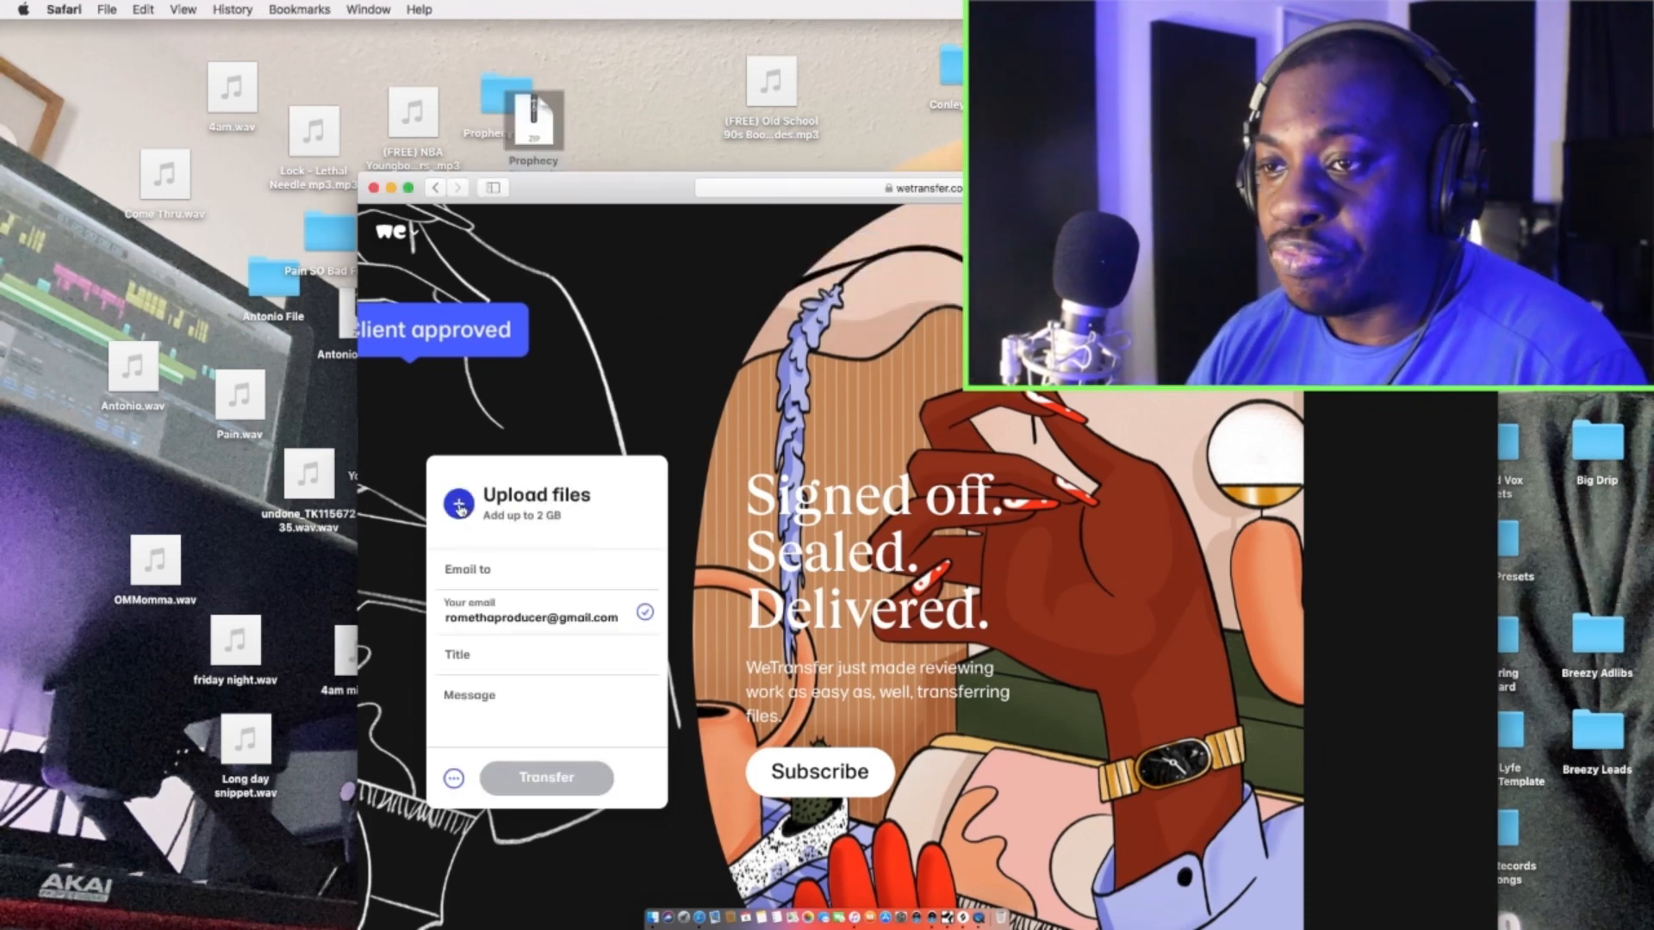
click(459, 507)
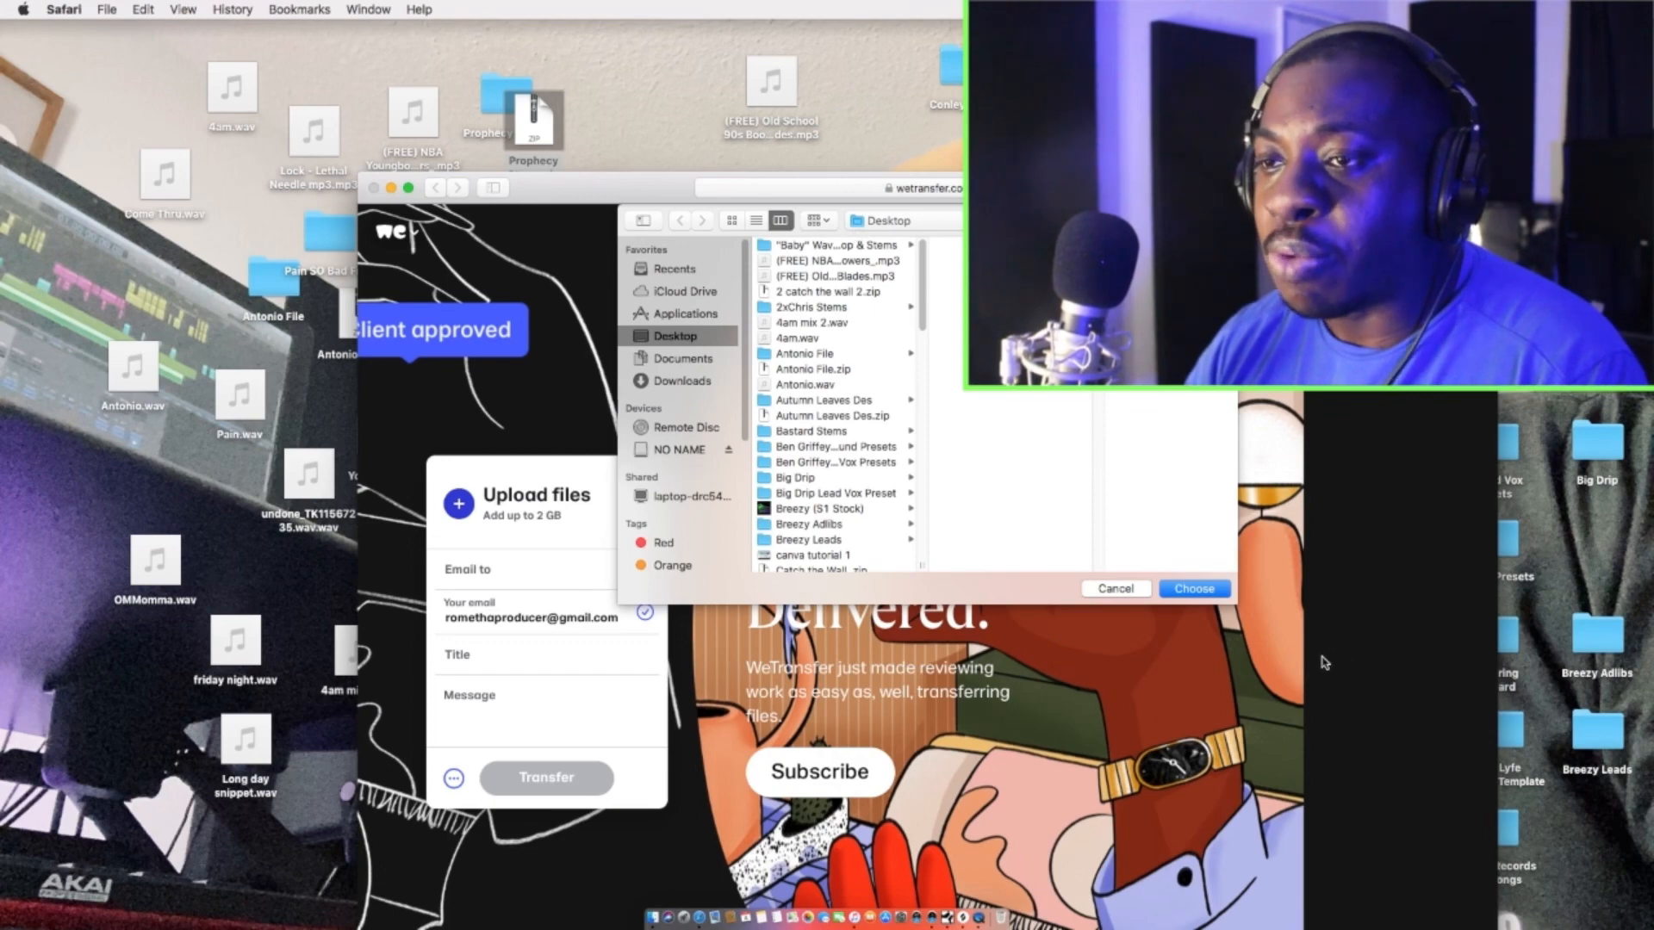
click(1114, 588)
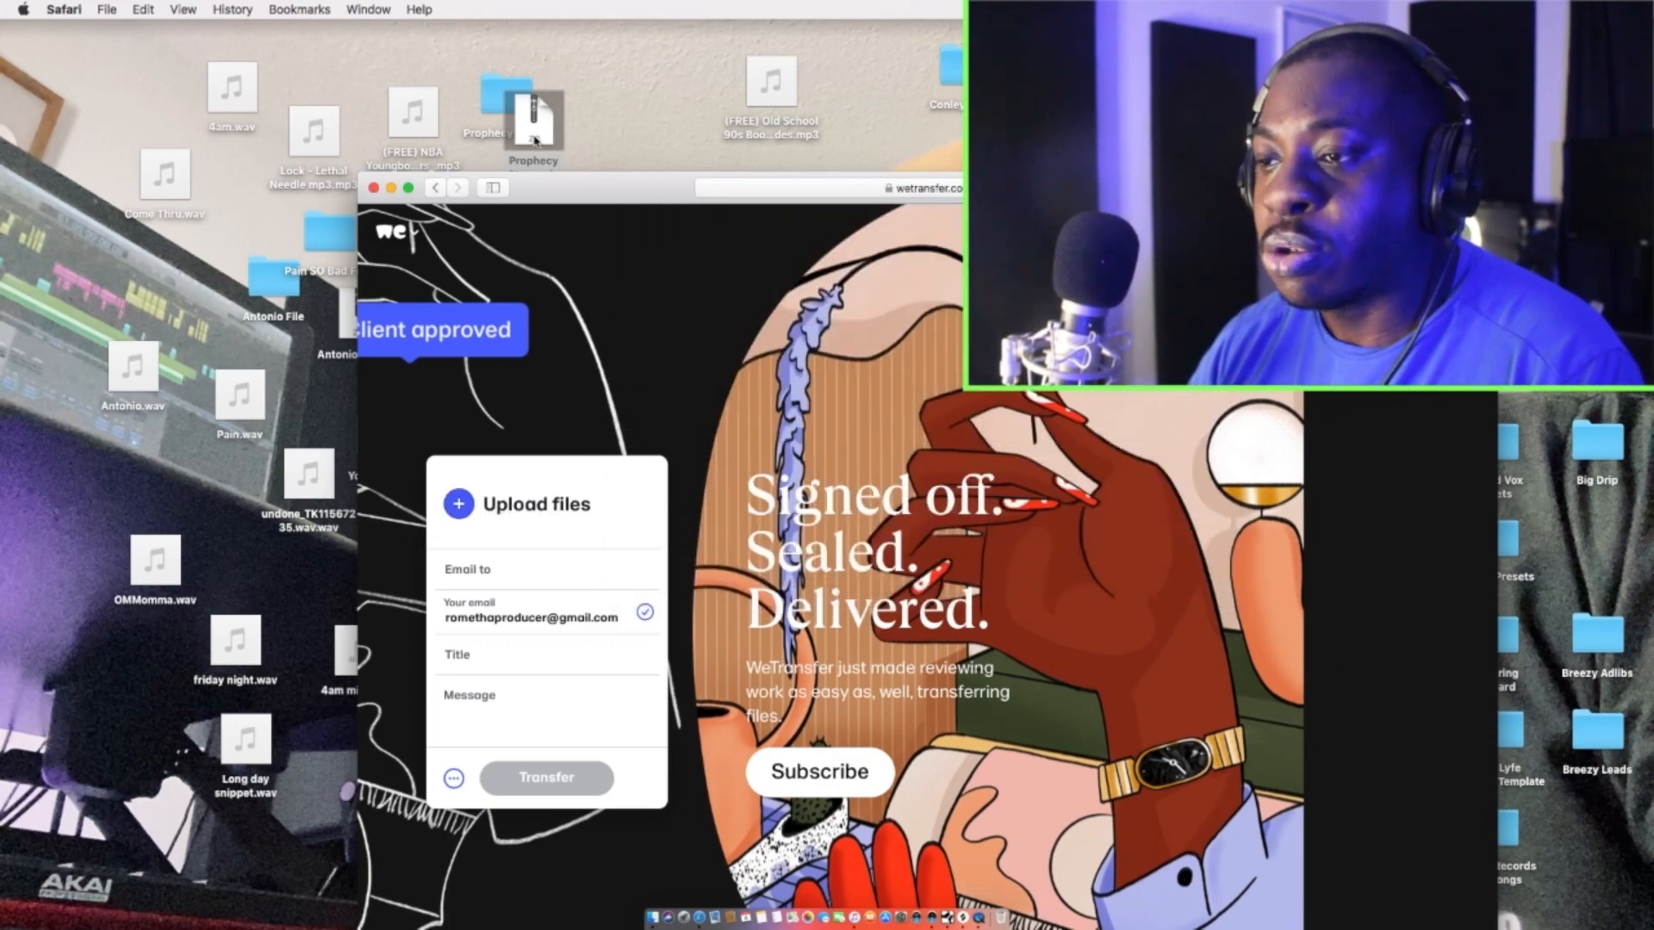
drag(535, 141, 934, 407)
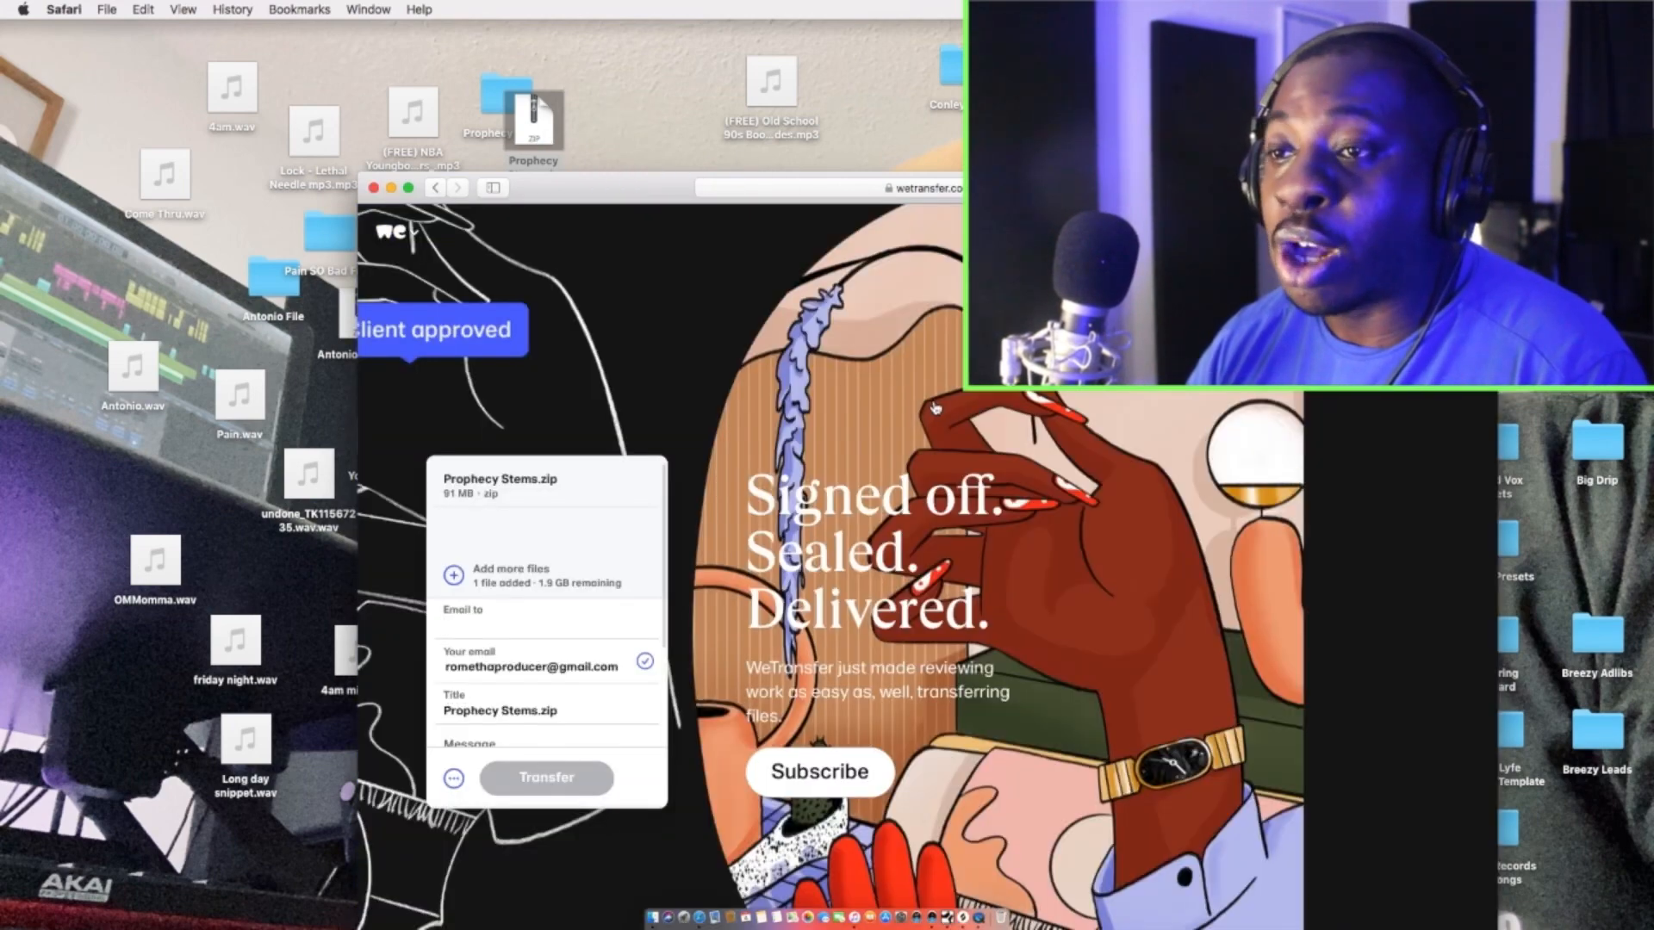
drag(548, 136, 630, 126)
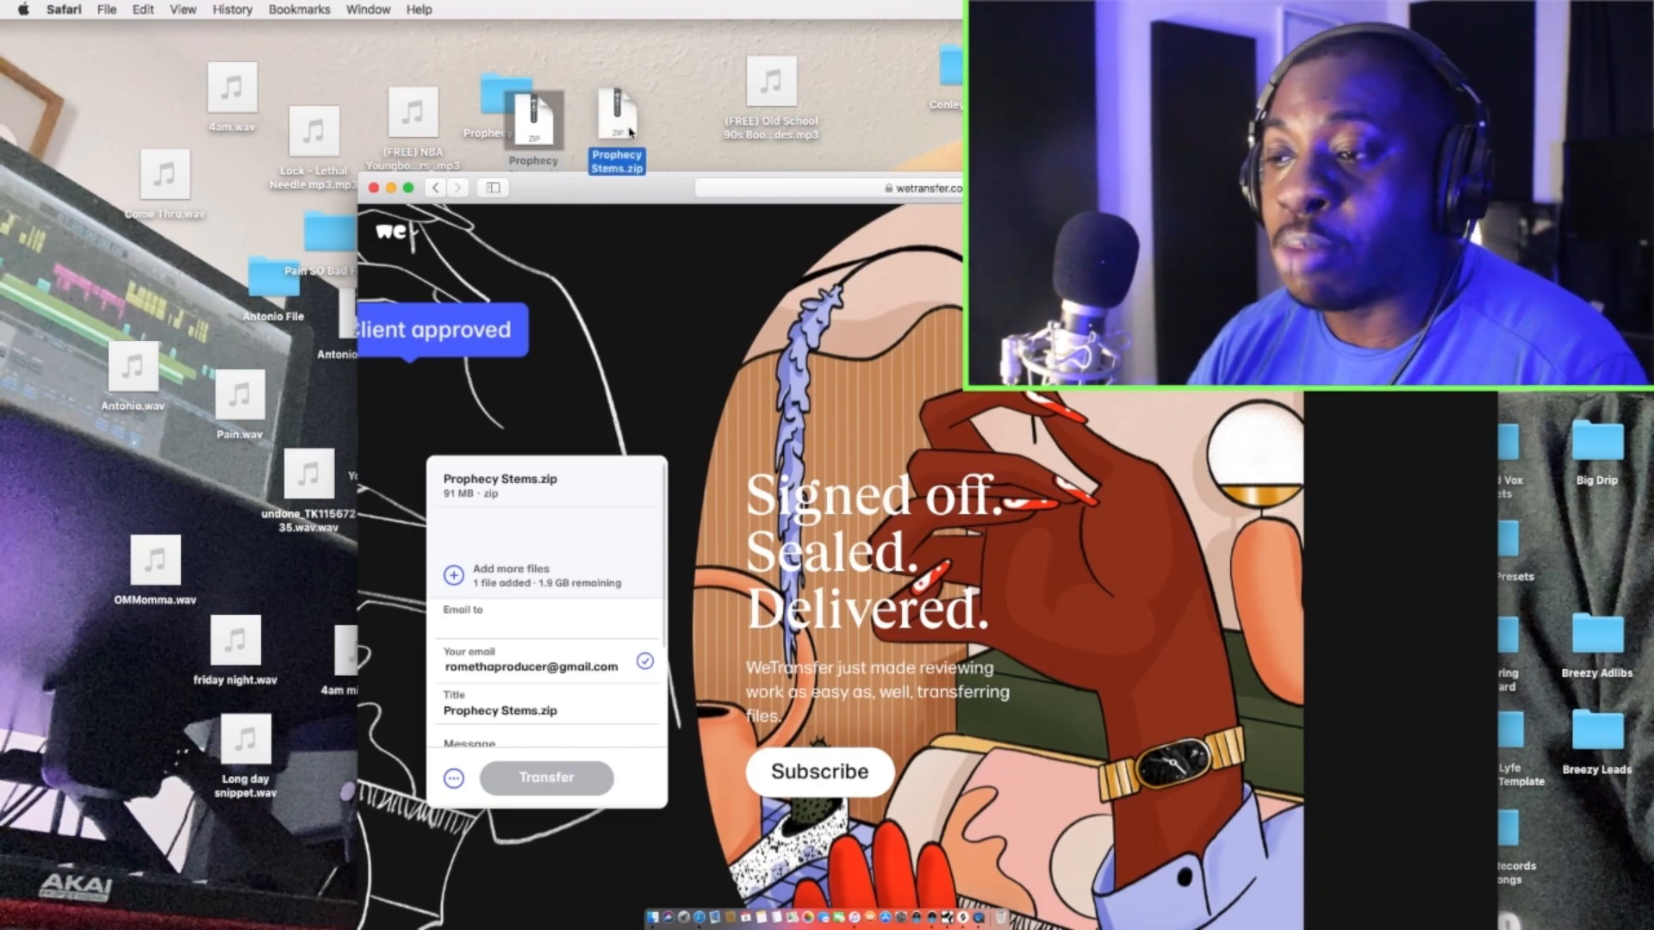
drag(497, 107, 1017, 479)
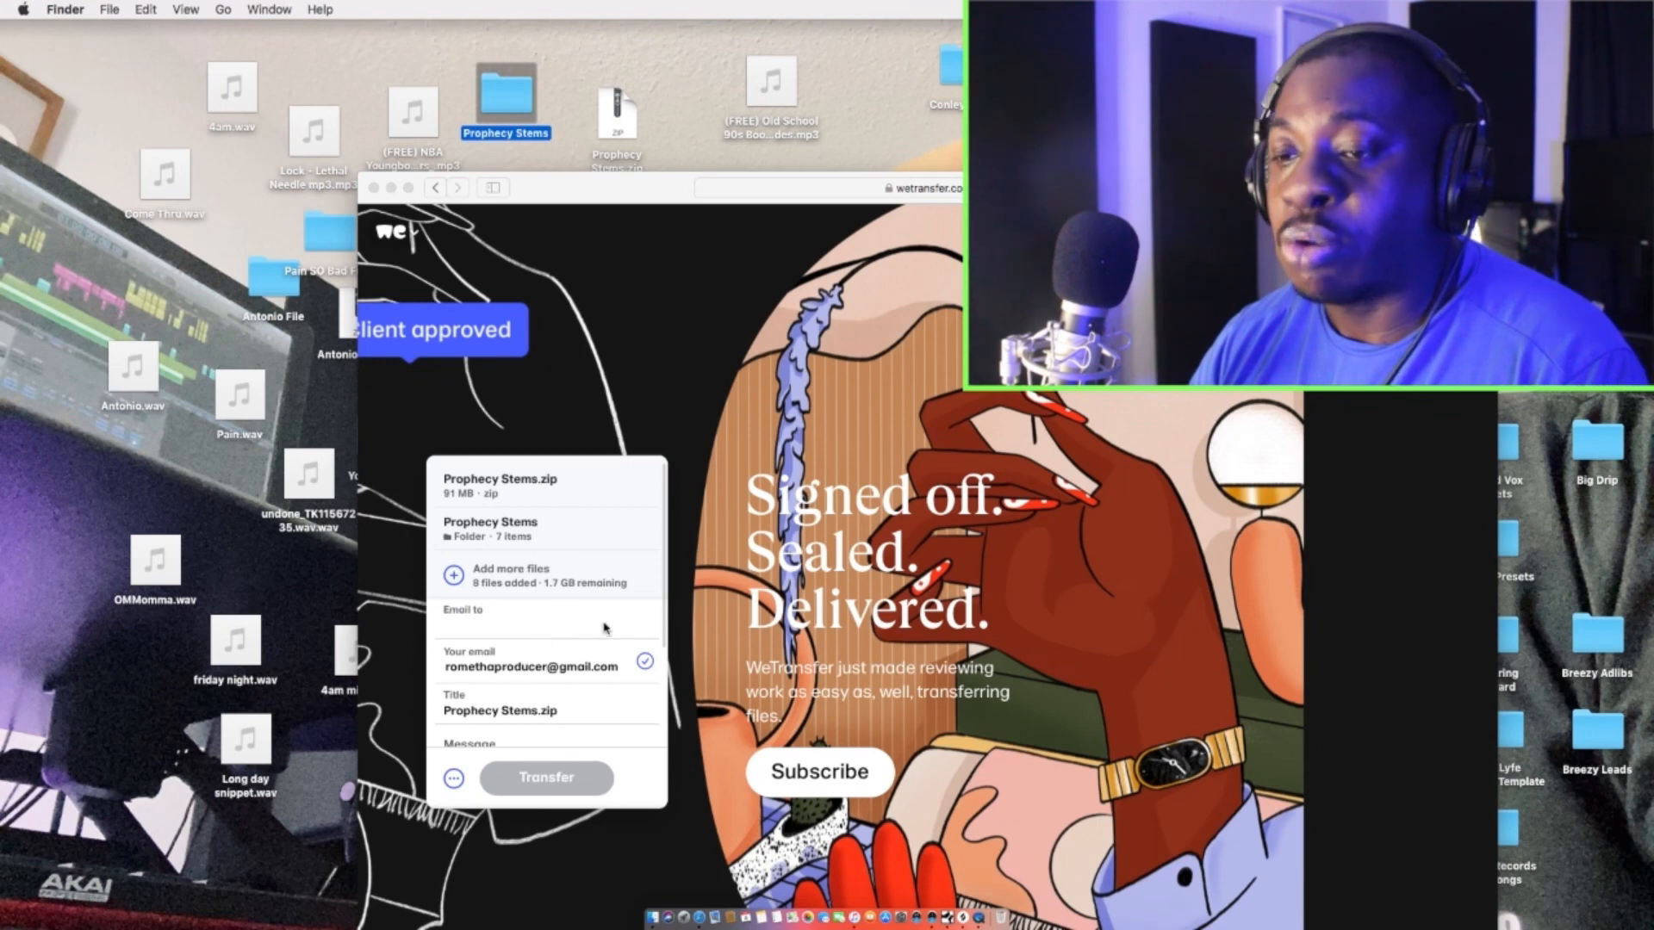
- Enter "Prophecy Stems | 140 BPM" as the transfer's message
click(497, 630)
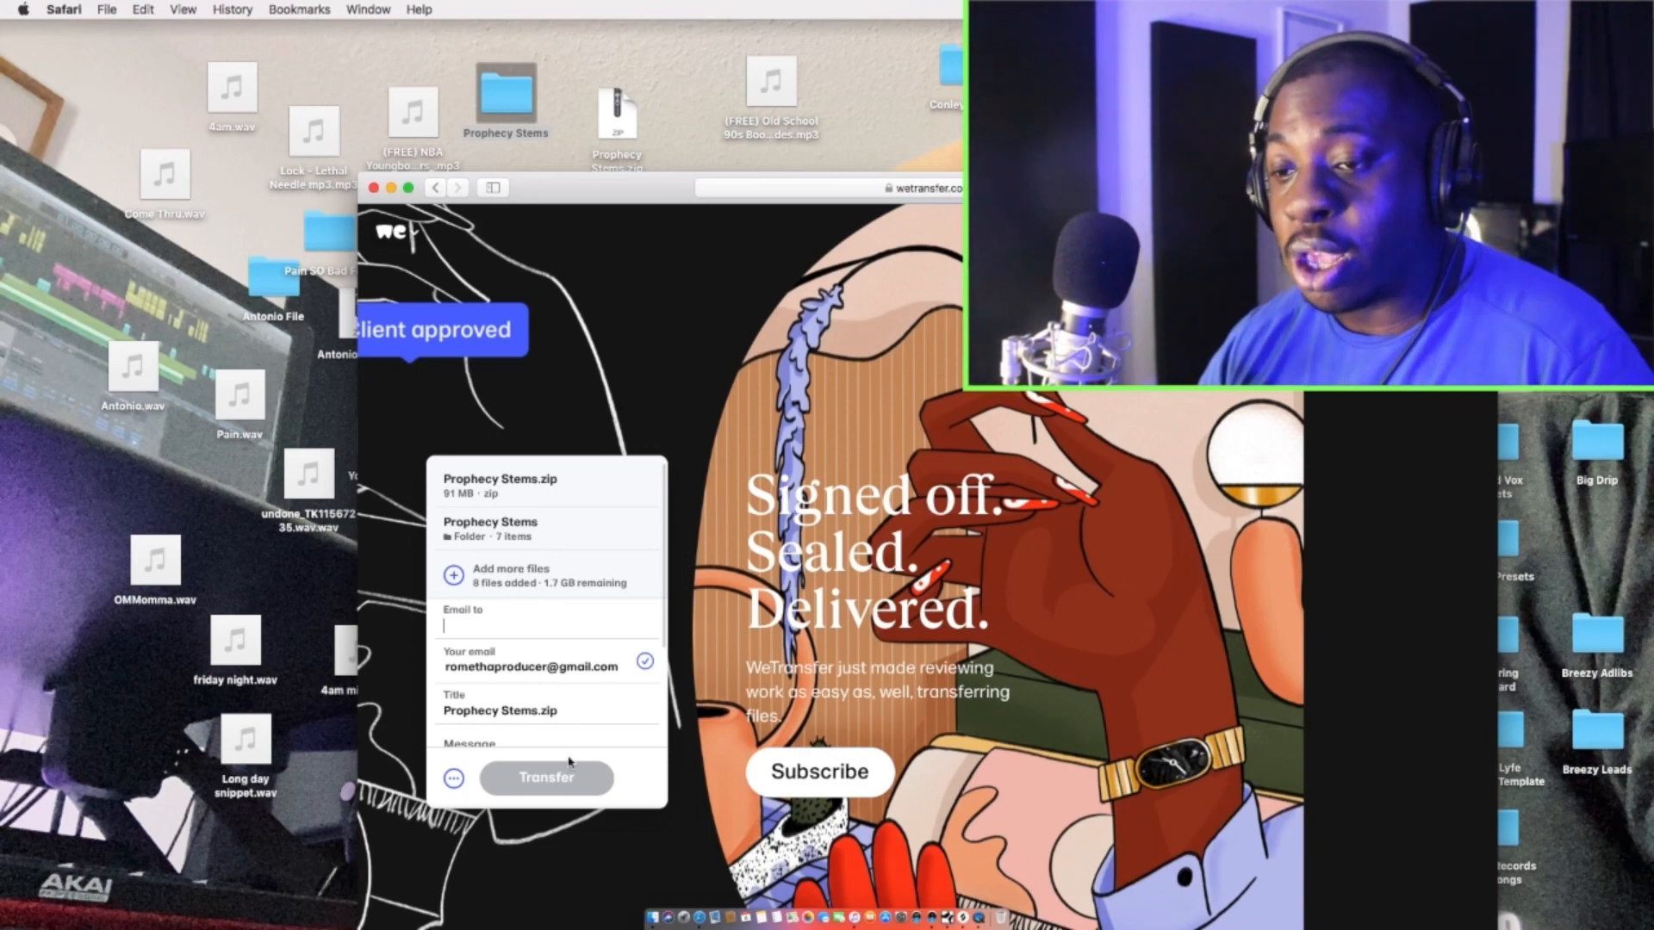
click(459, 733)
scroll(474, 731, down, 2)
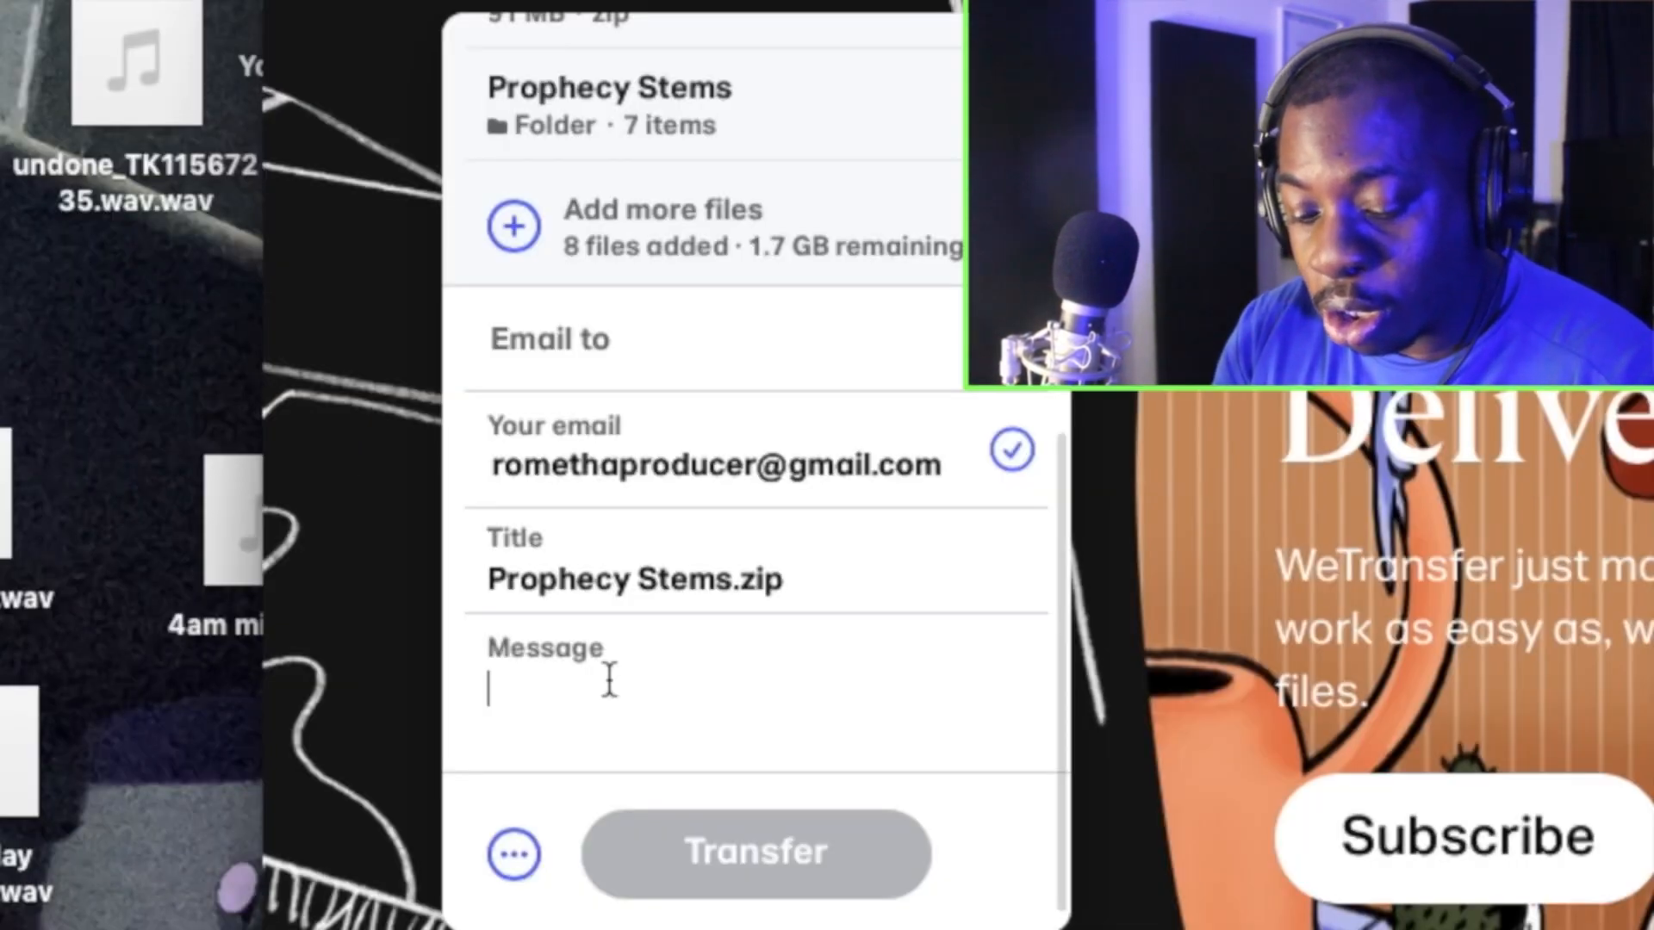
text(Prophe)
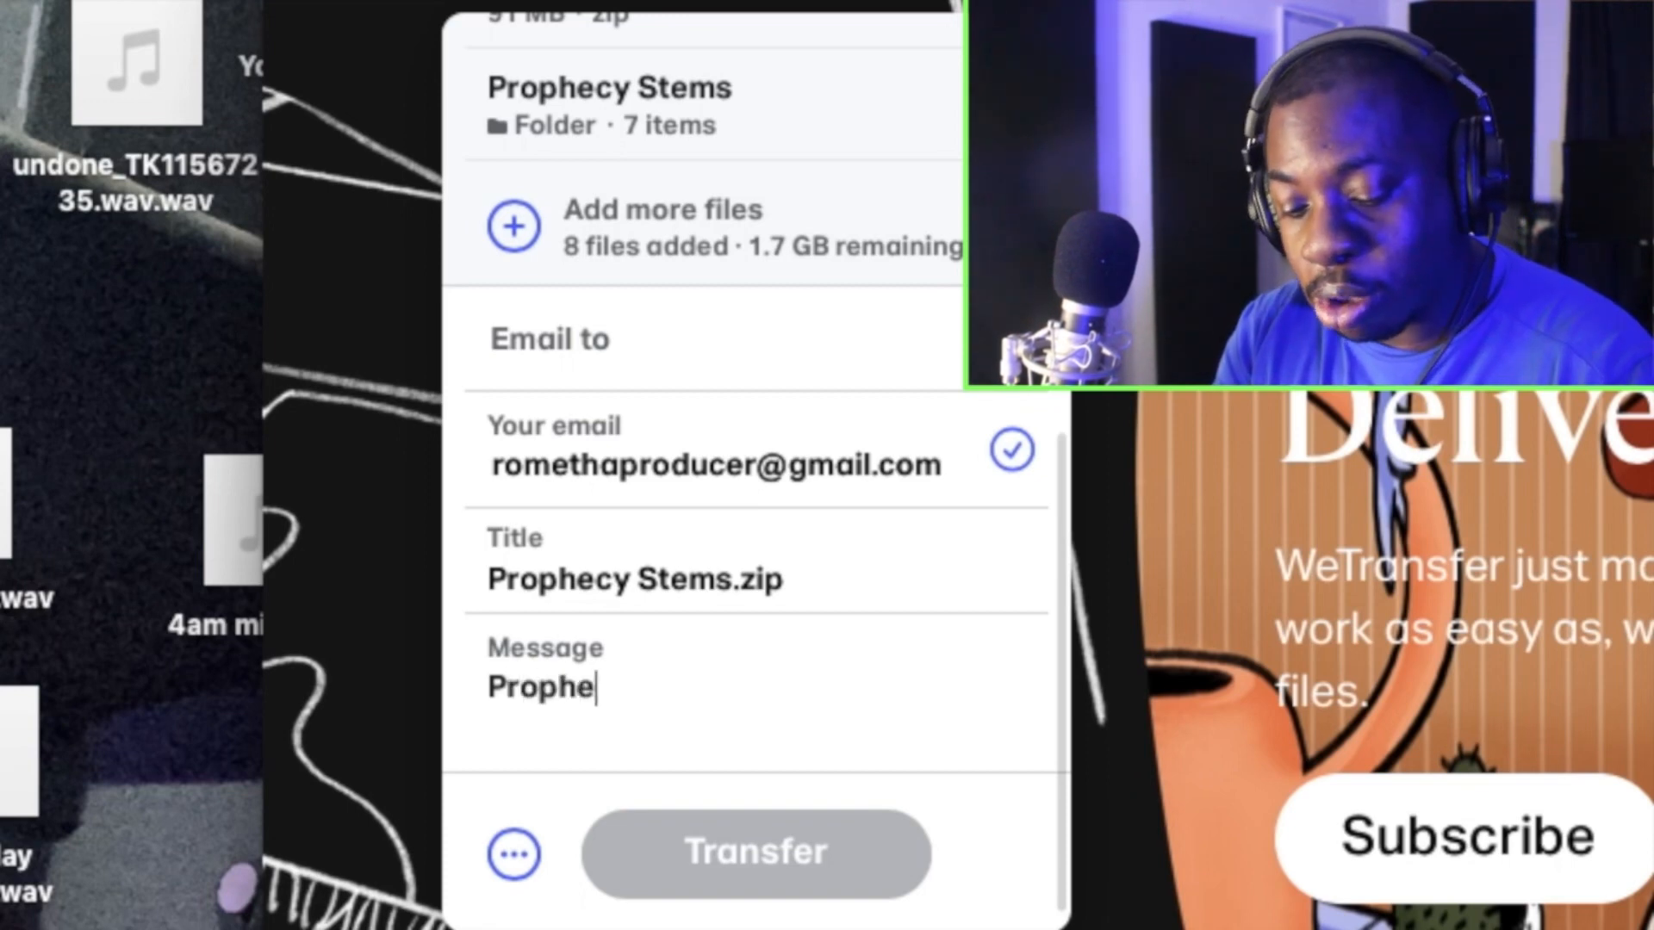
text(cy Stems )
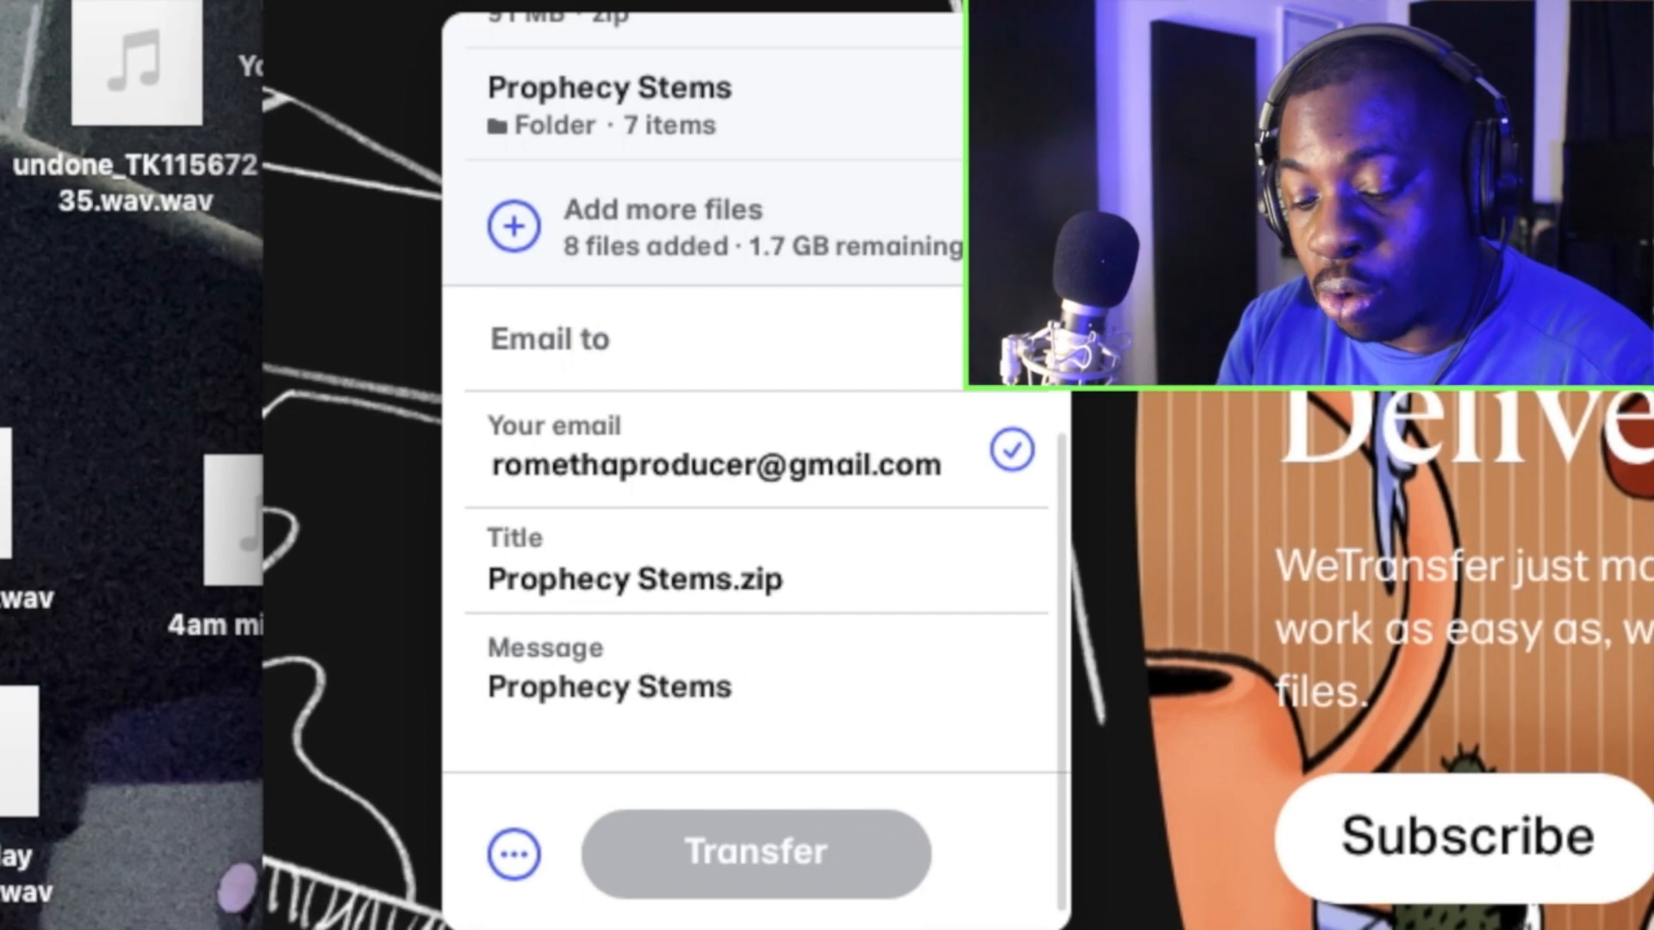
text(| 140)
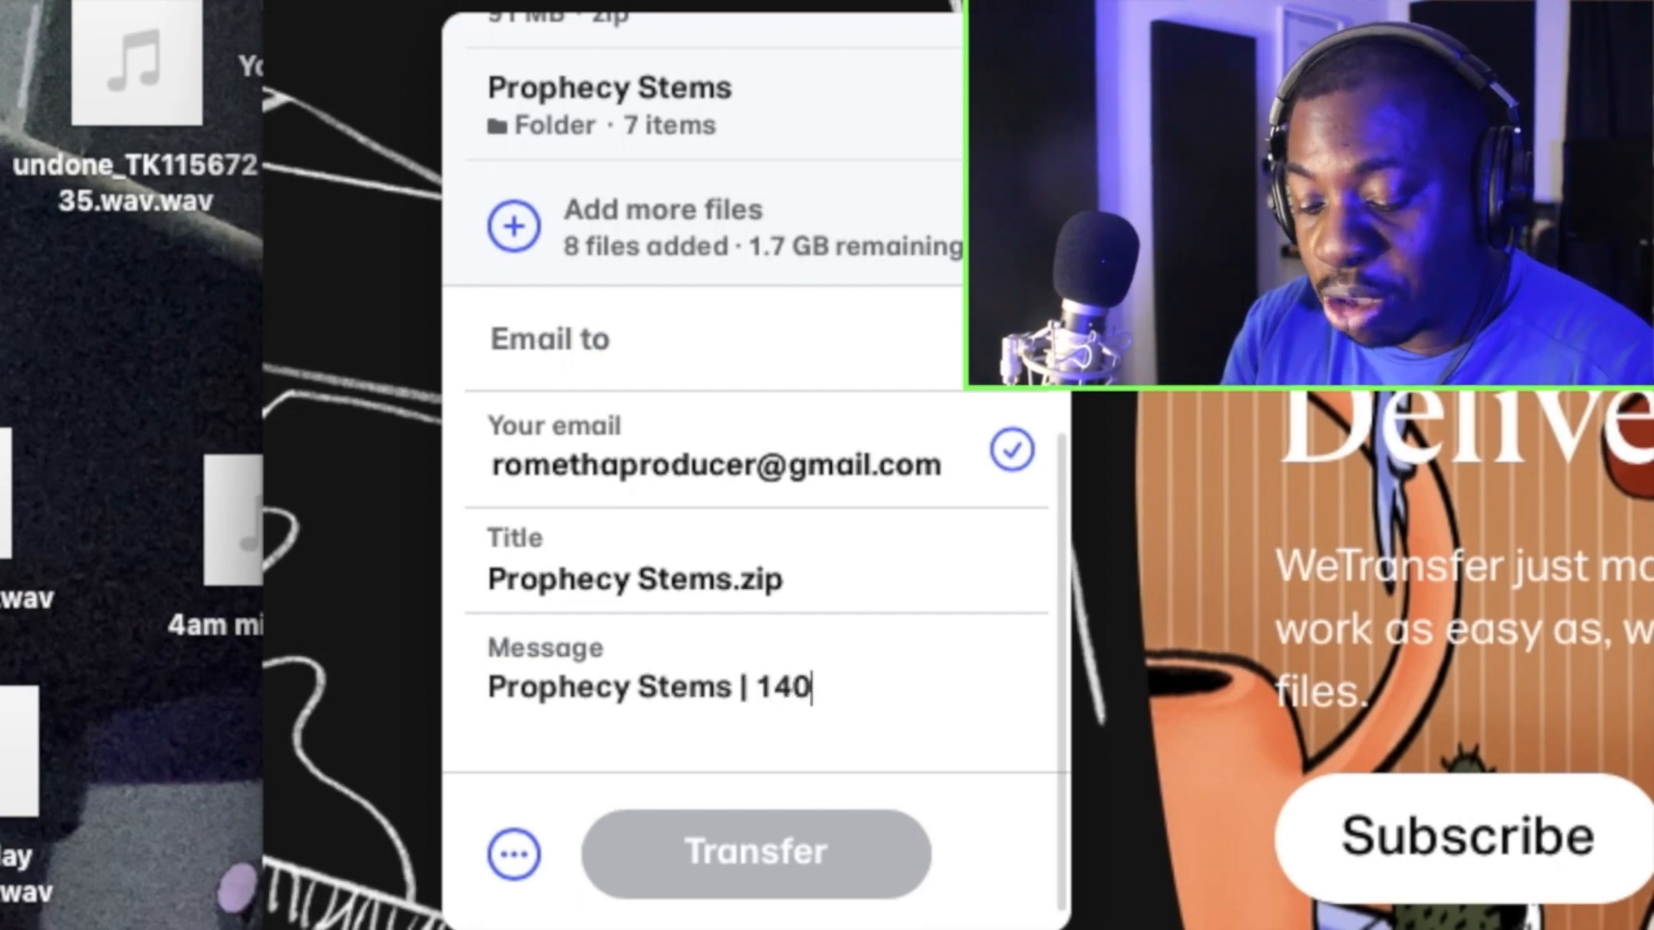
text( BPM)
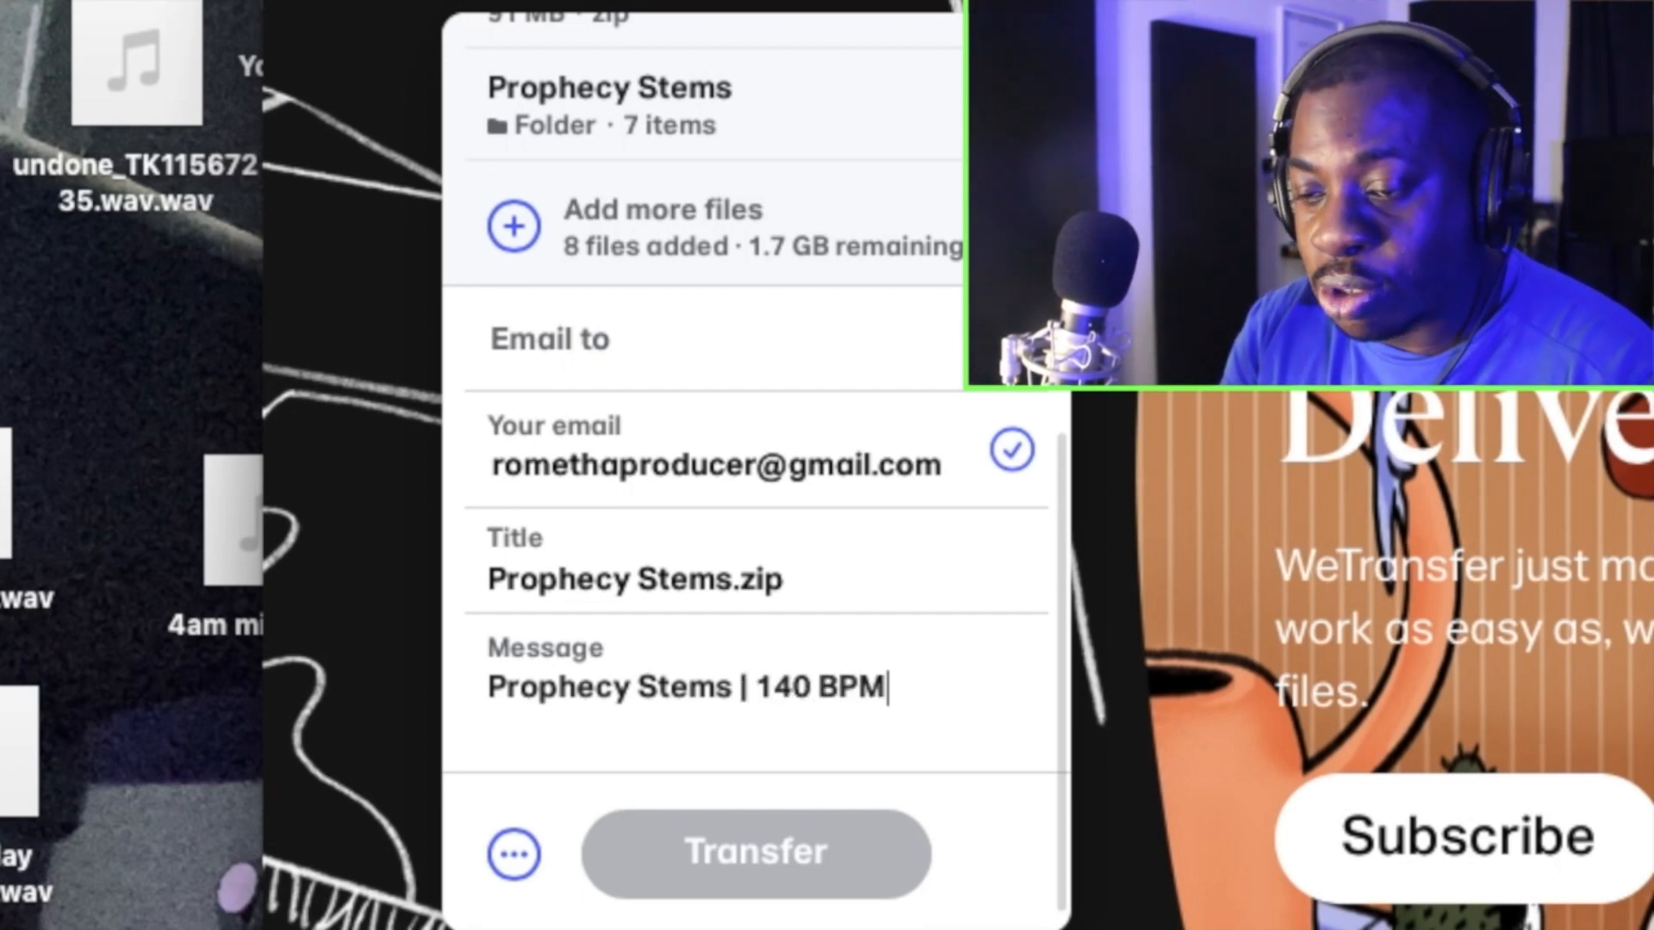